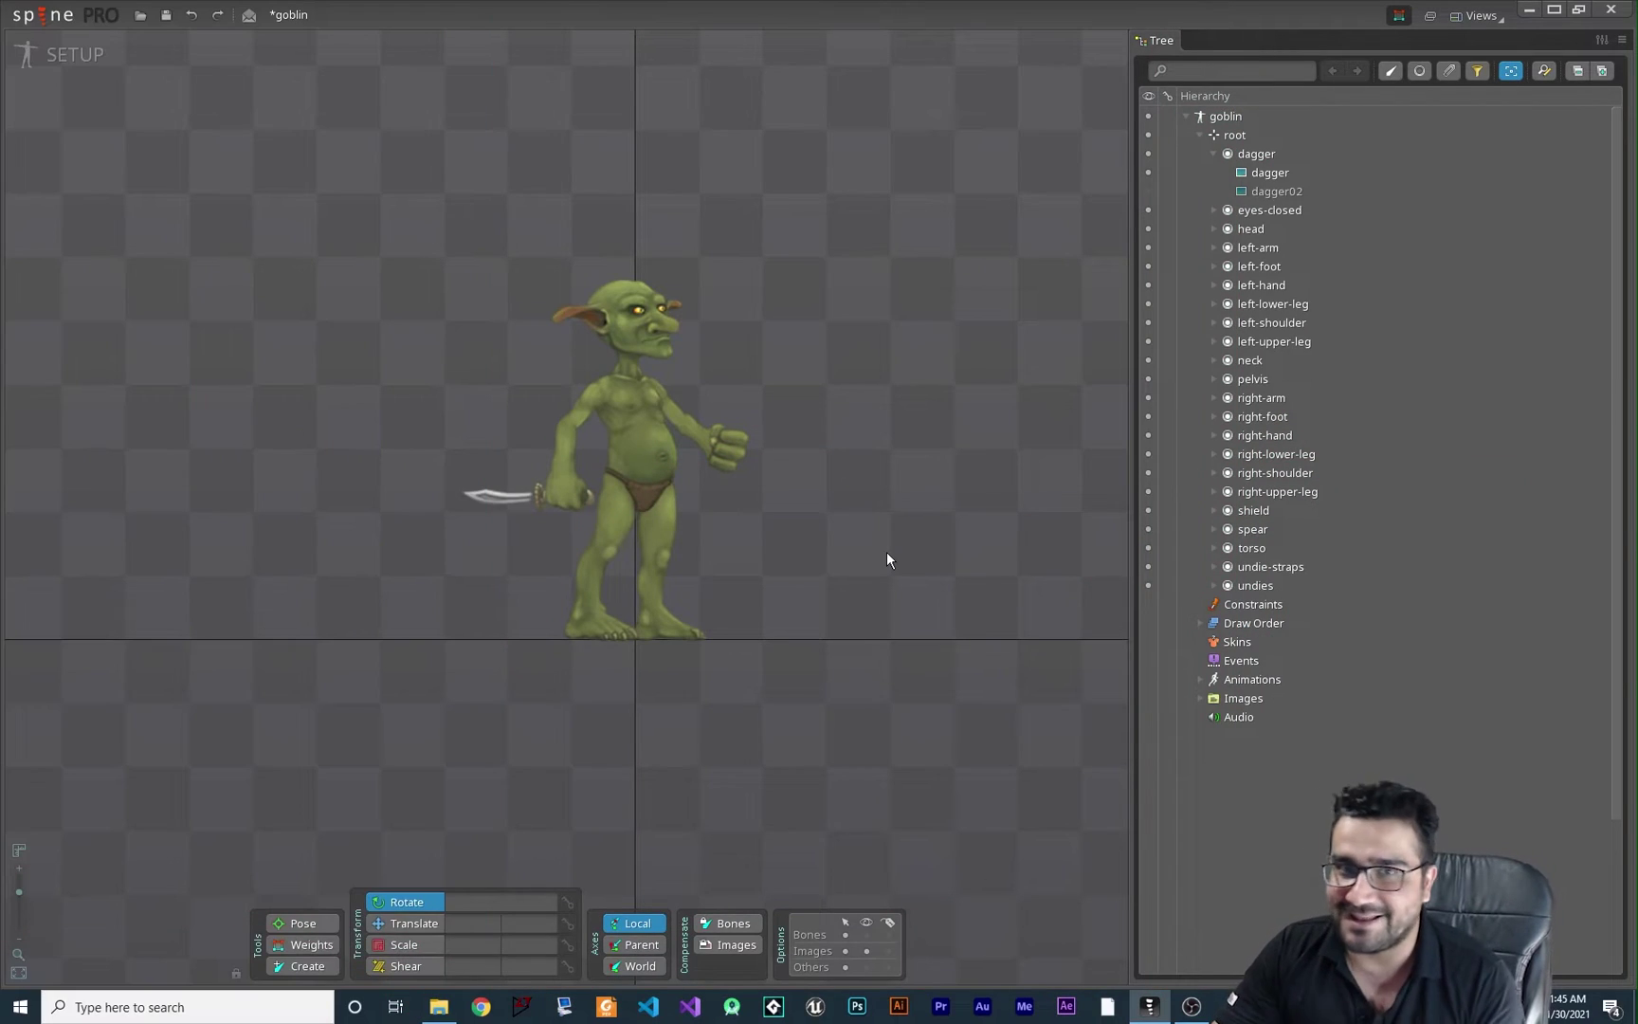
Step: Switch the dagger slot to the dagger02 attachment and back to dagger, and collapse the slot in the hierarchy
click(1148, 192)
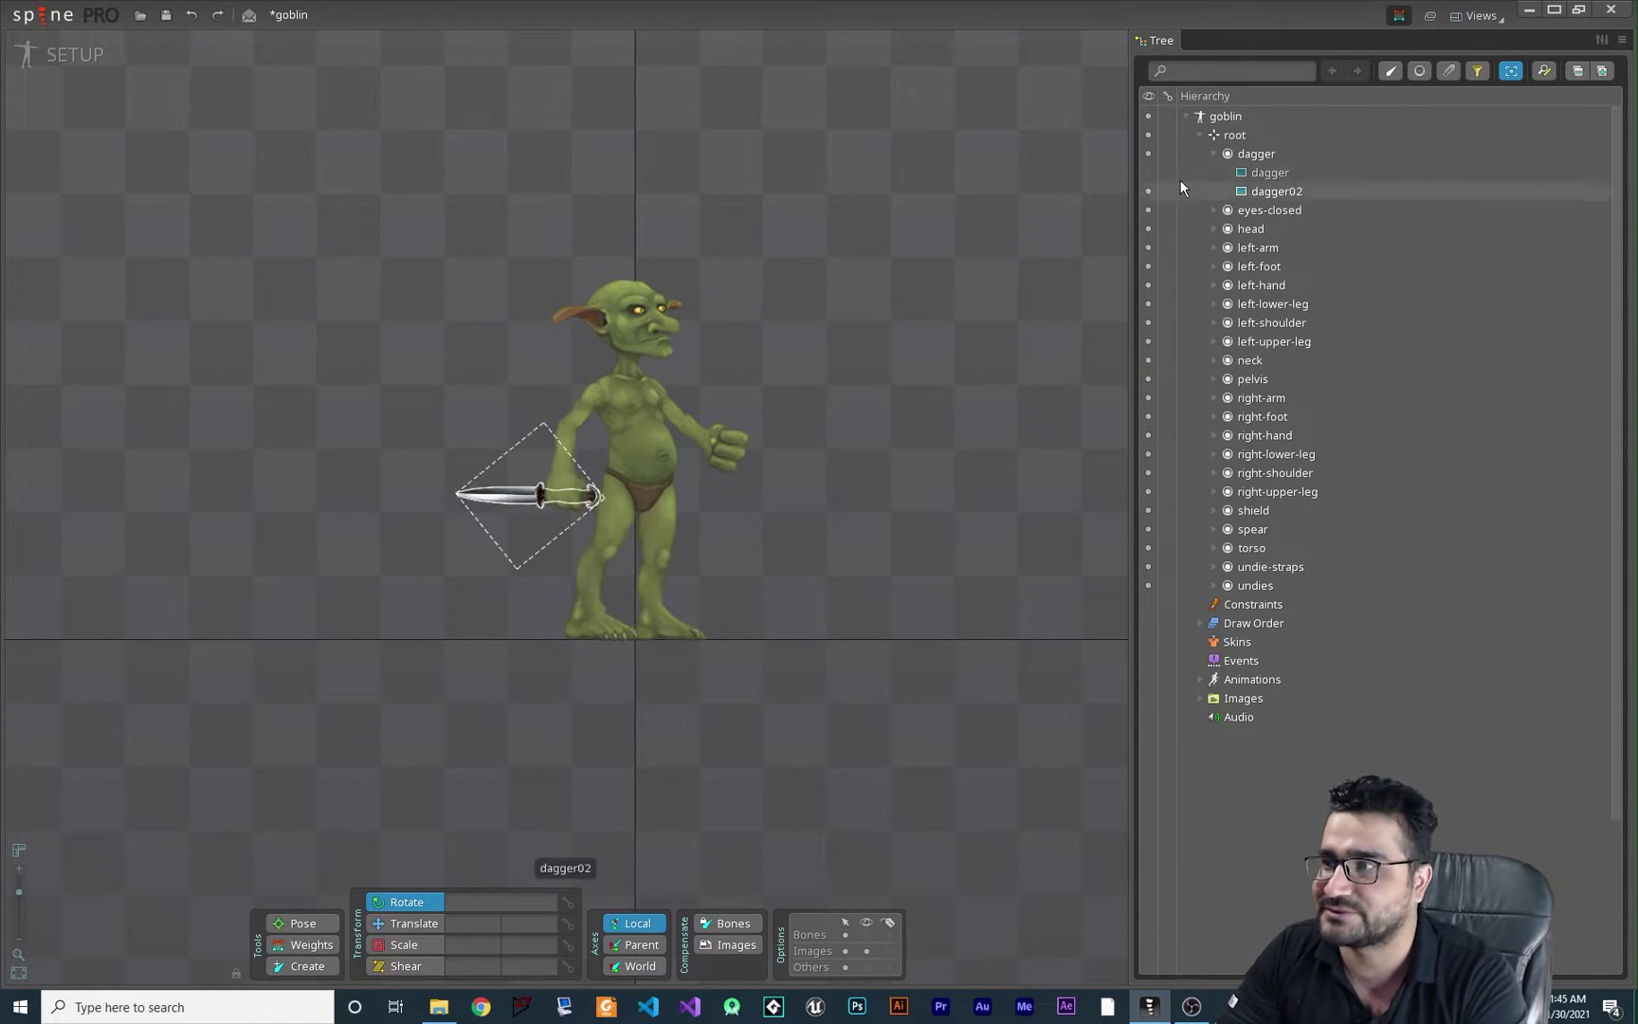
click(1147, 173)
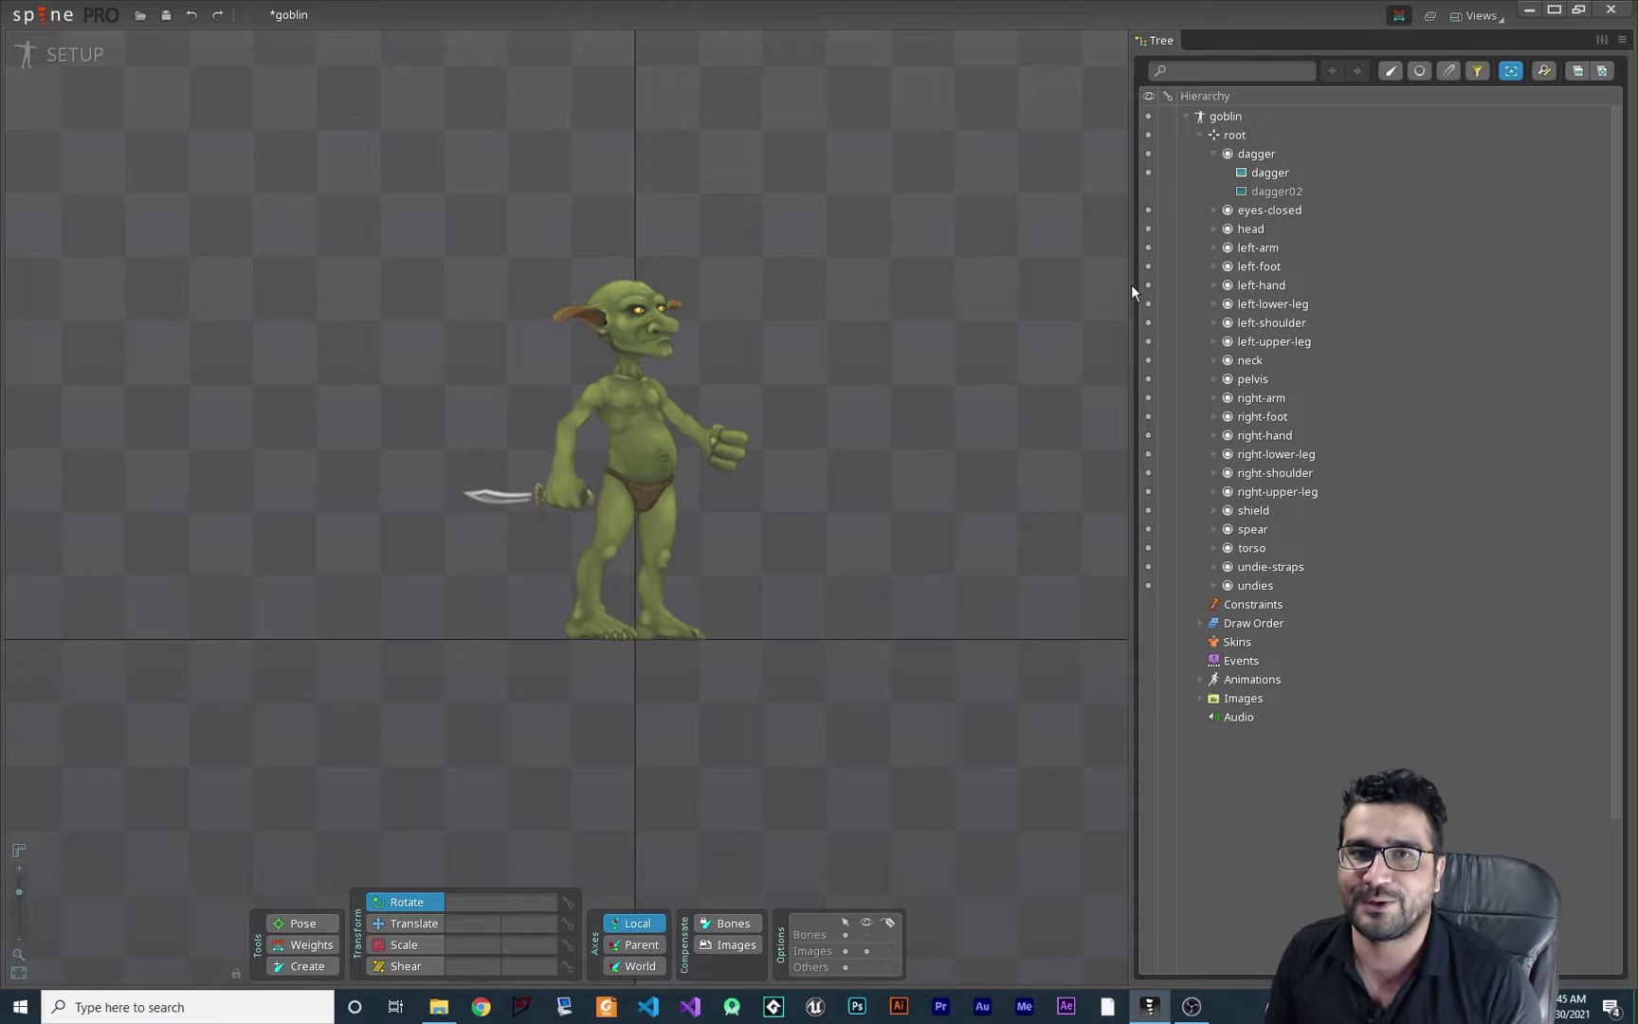
click(1218, 152)
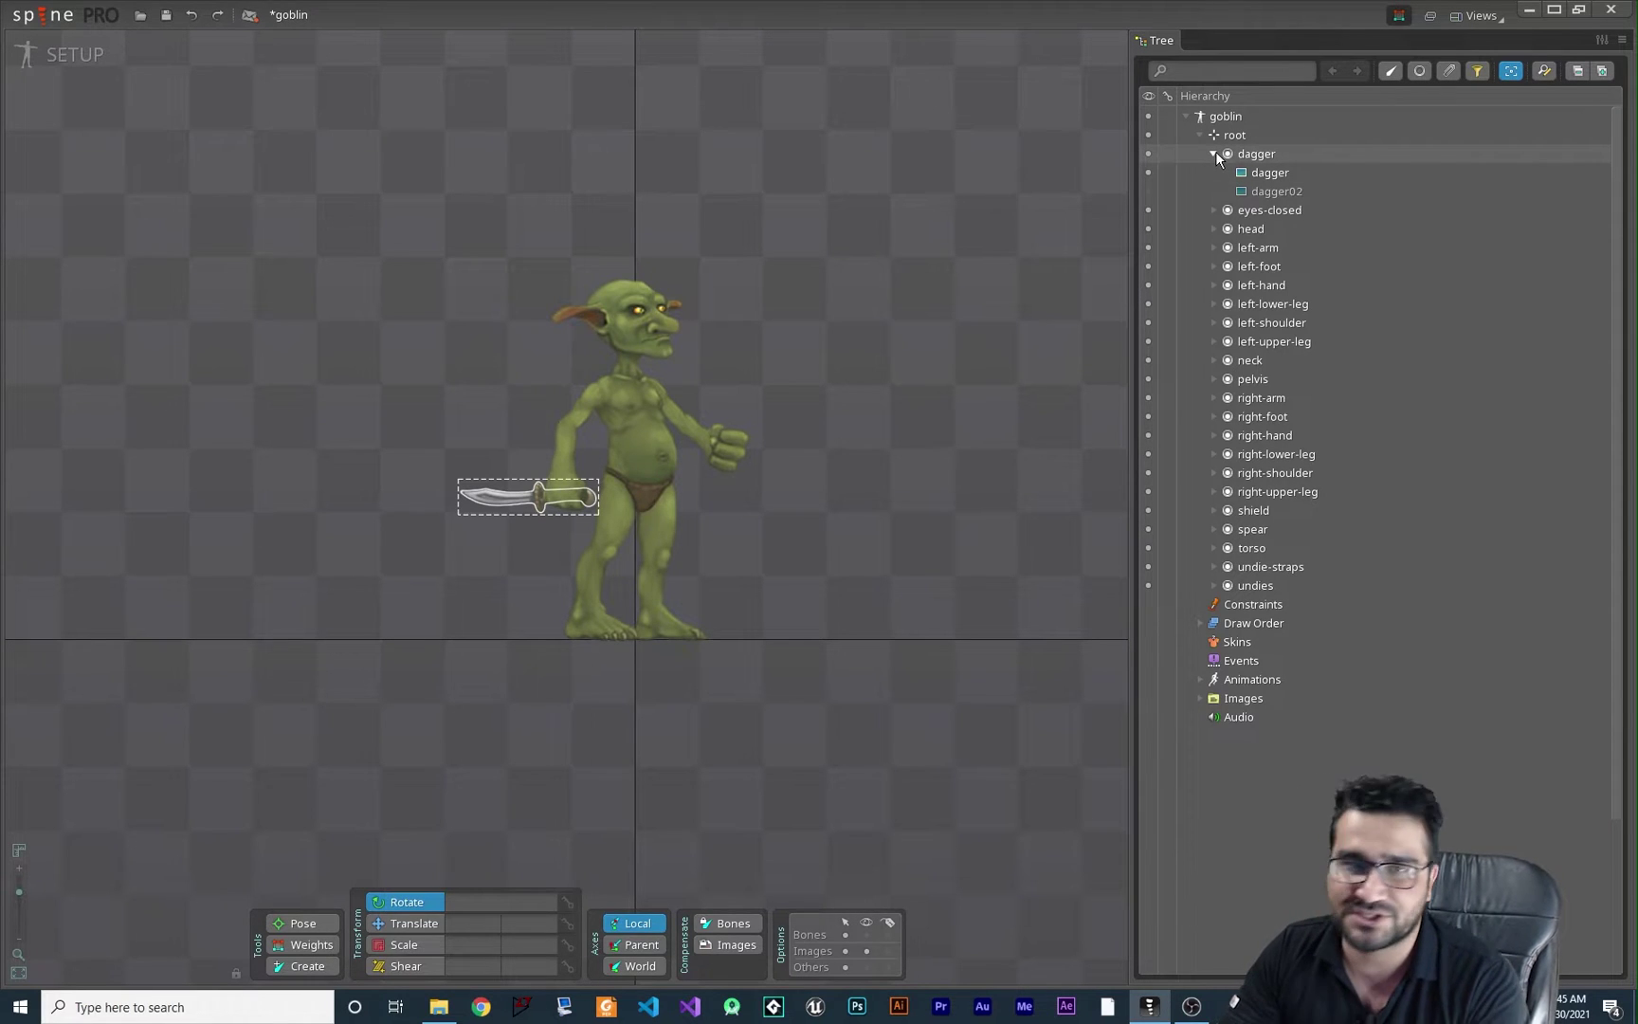
mouse_move(1218, 157)
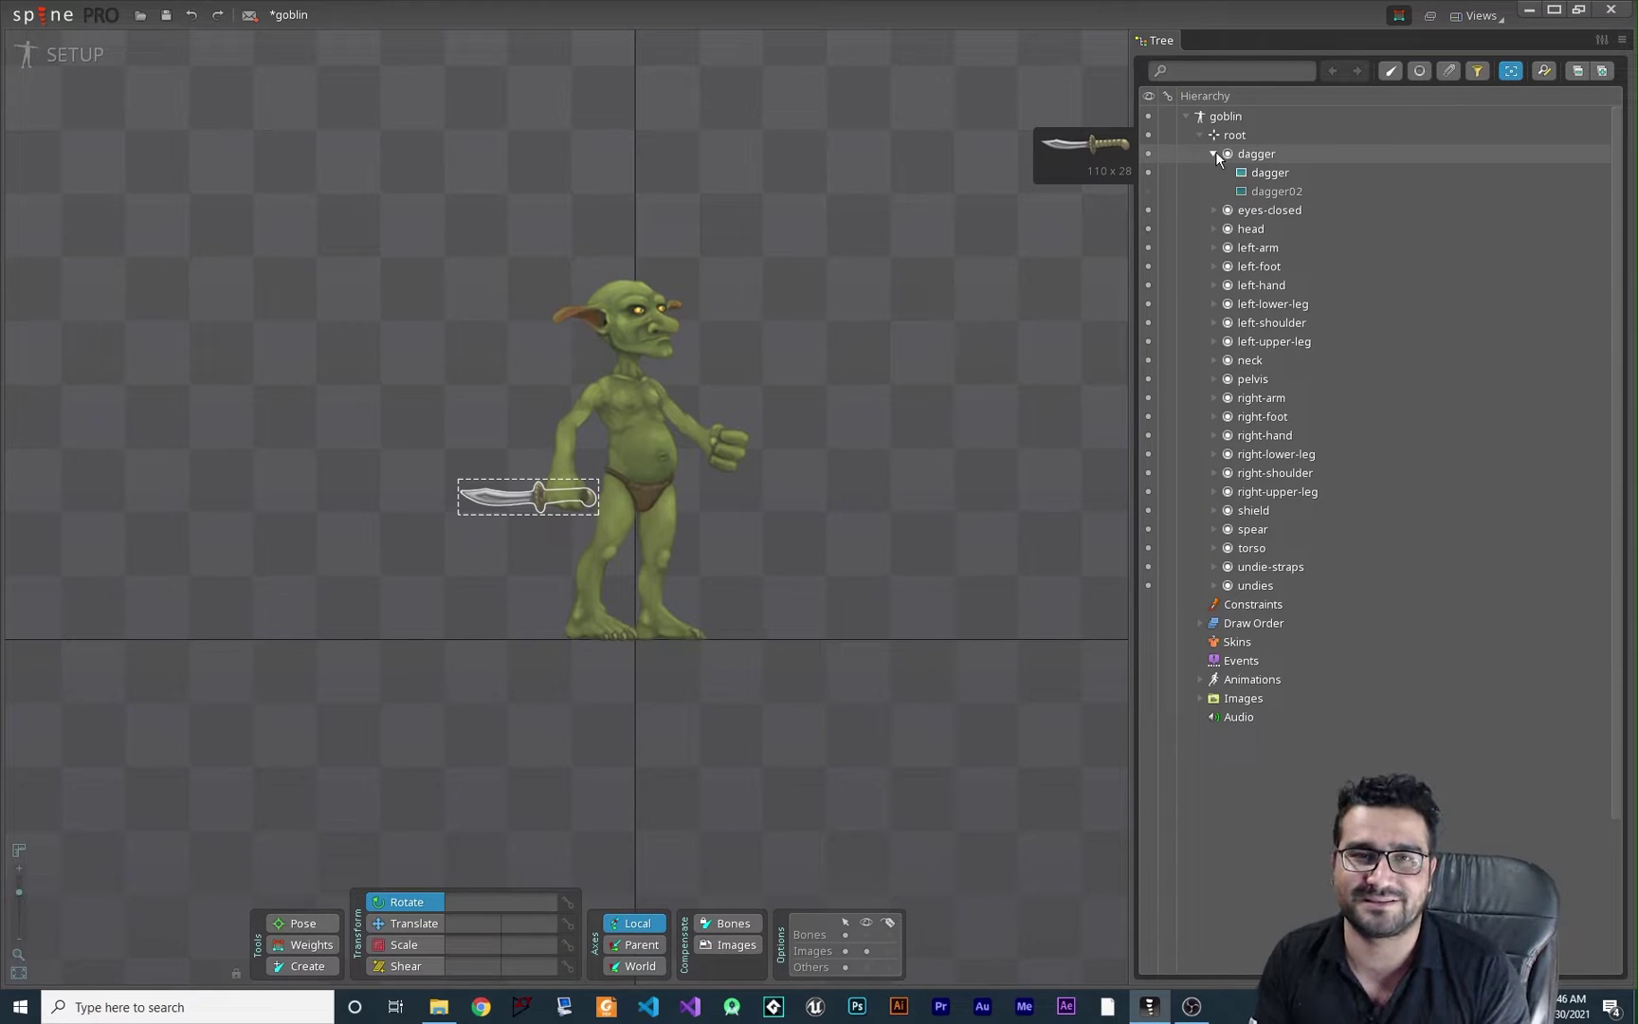
click(1215, 153)
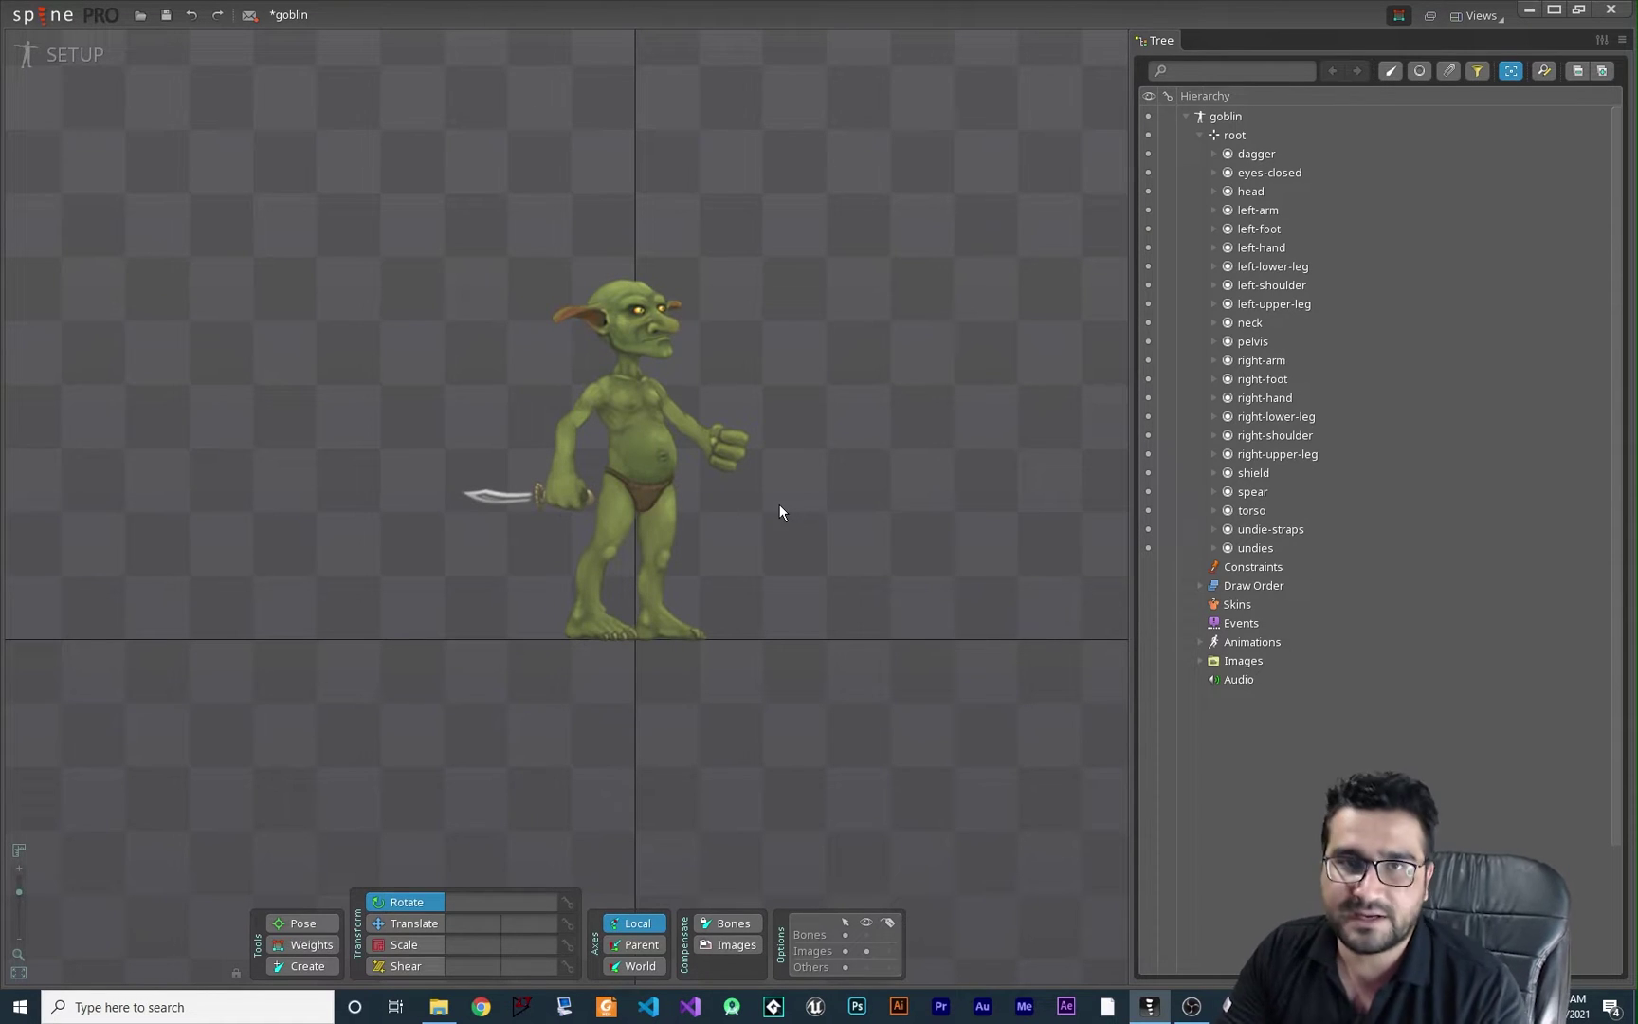
Step: Examine the torso image in its slot, the goblin skeleton and the root bone by selecting each in turn
click(663, 455)
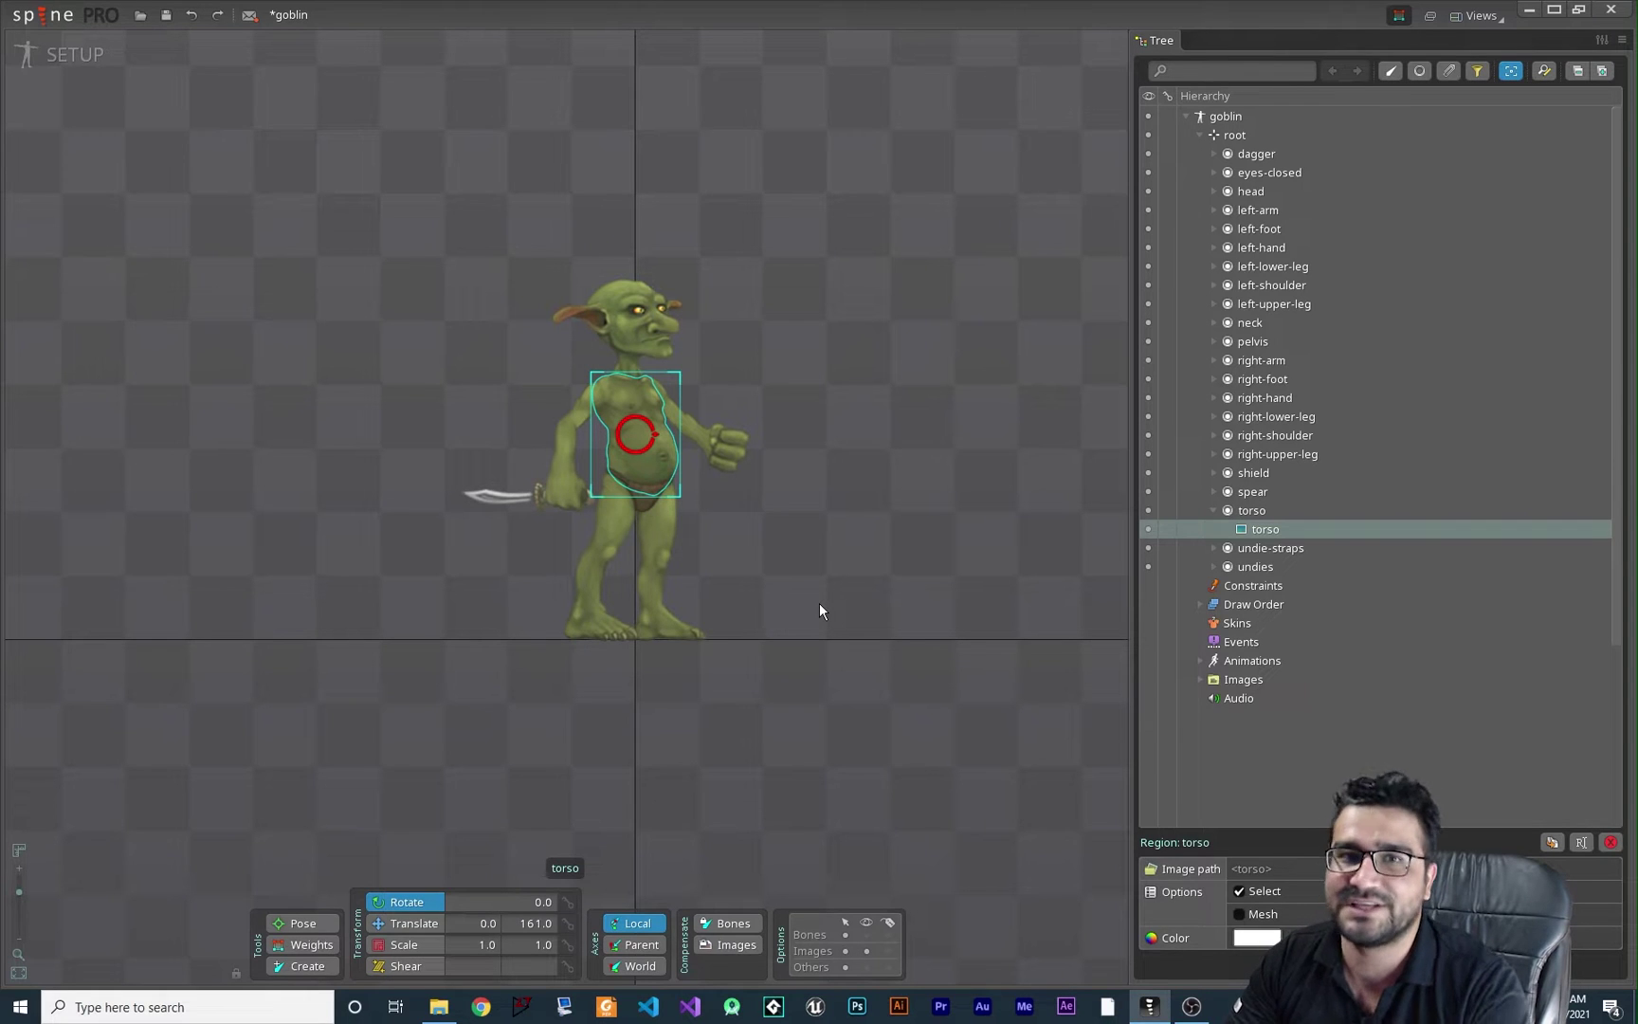
click(1213, 510)
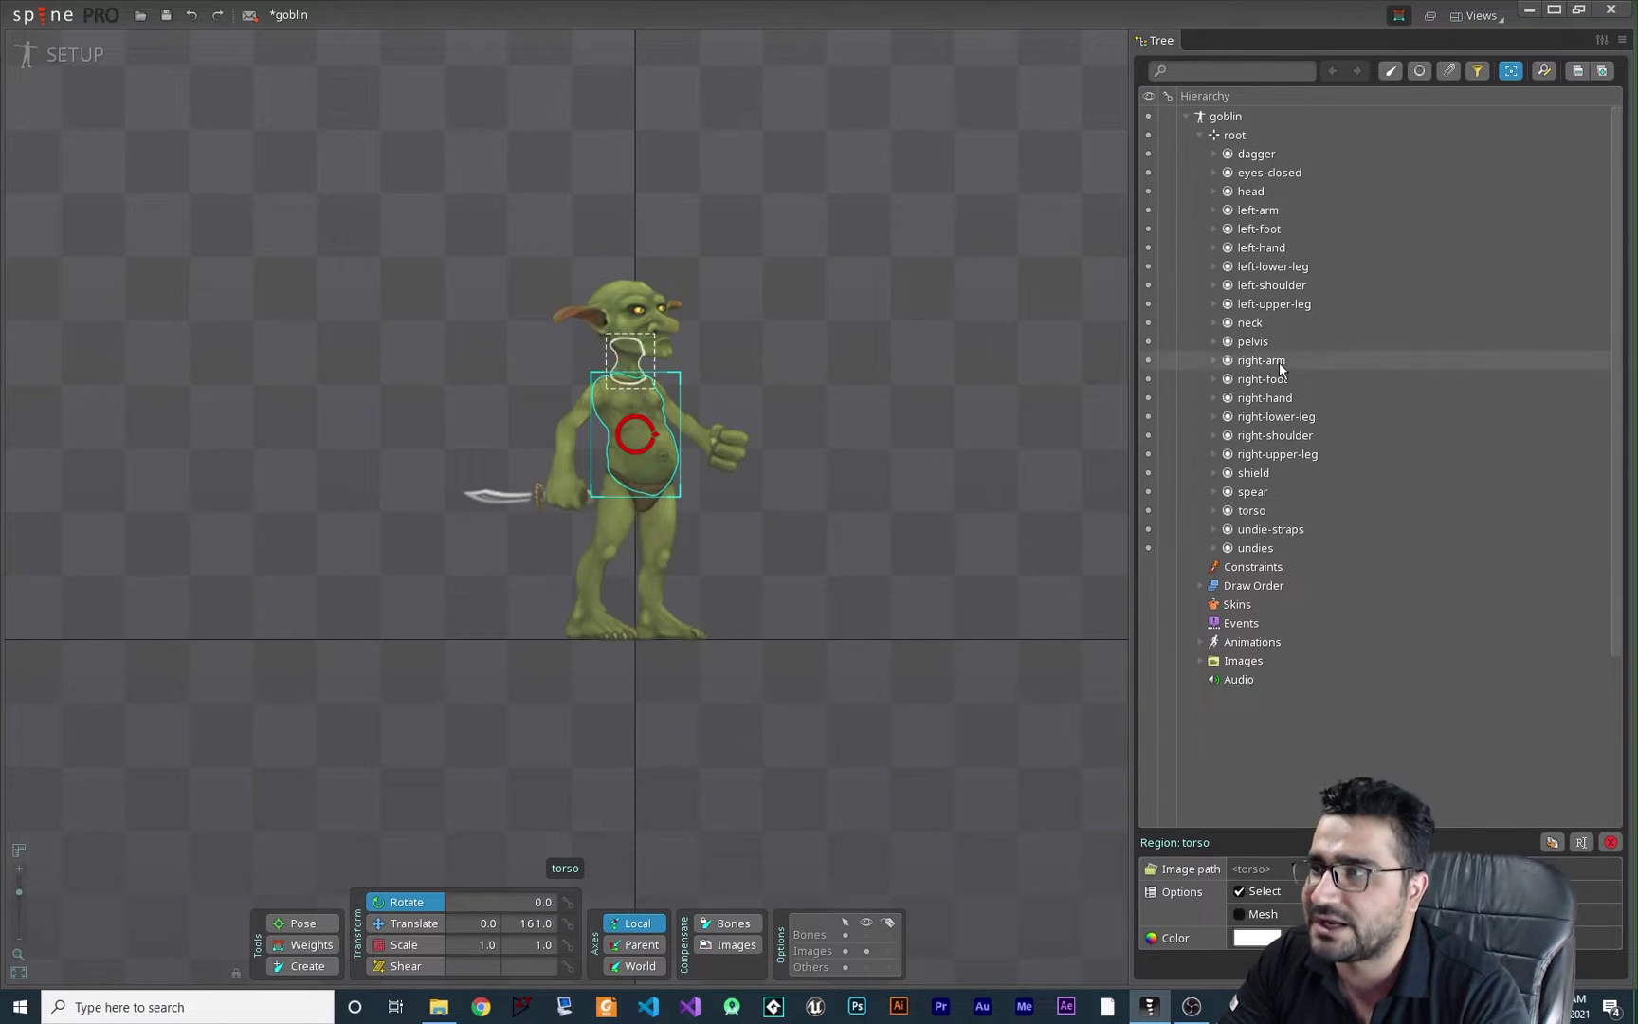
click(1229, 117)
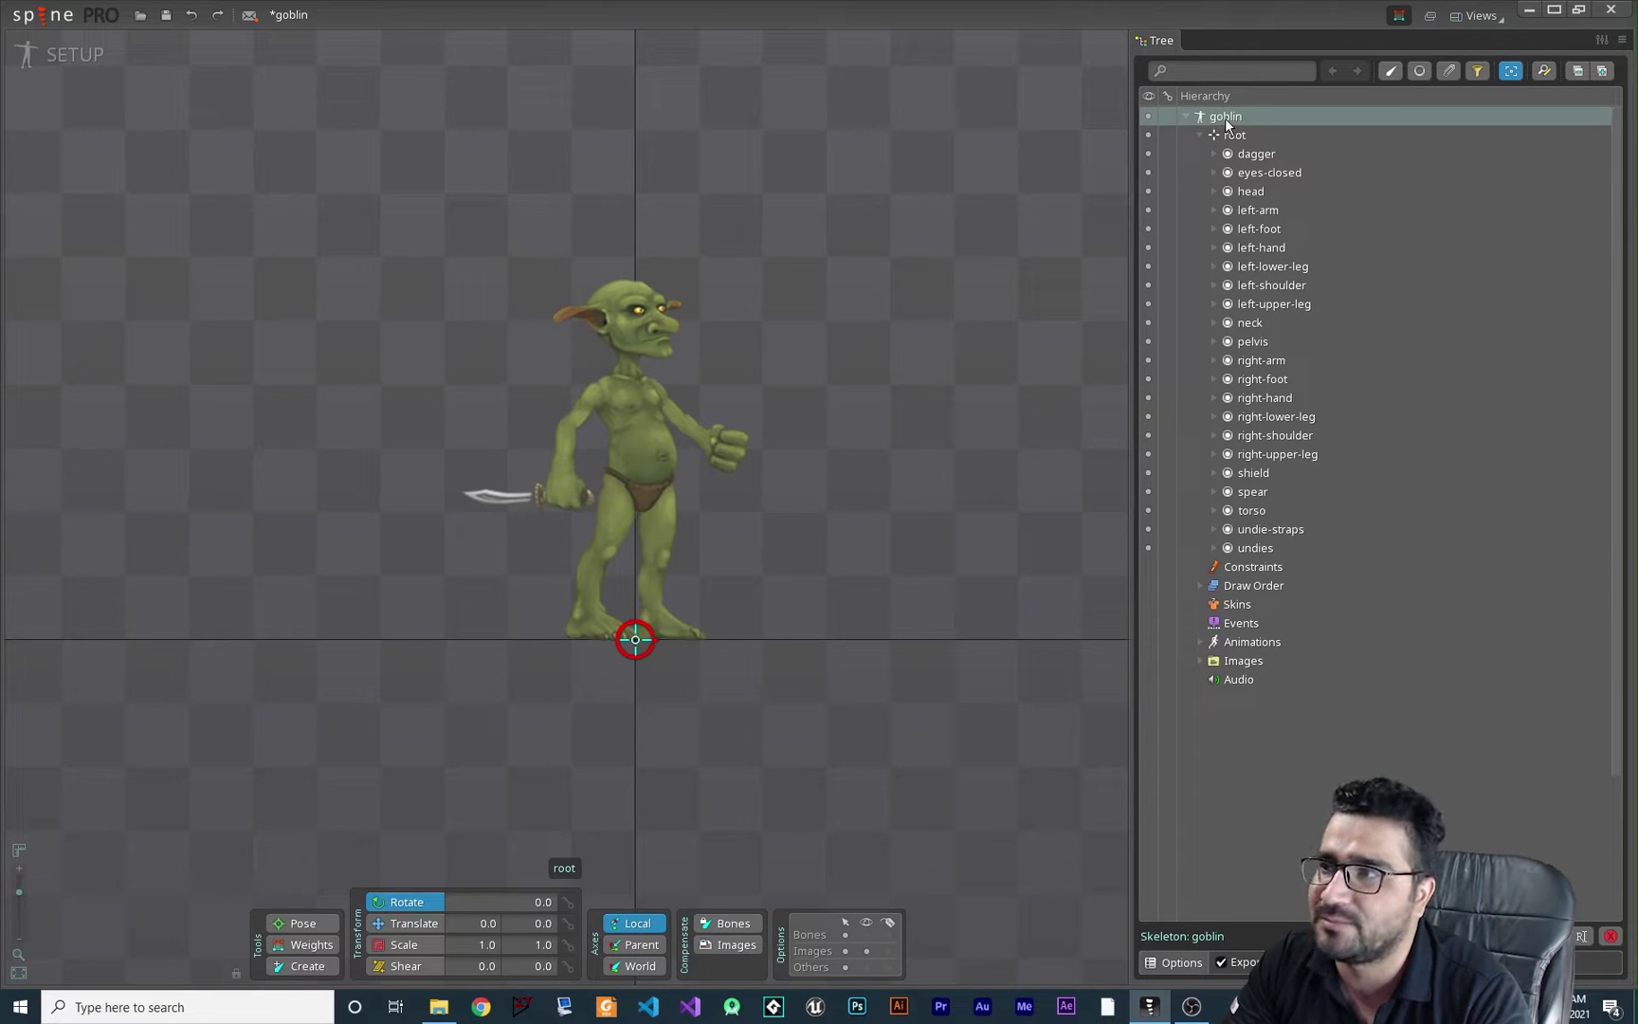
click(1237, 134)
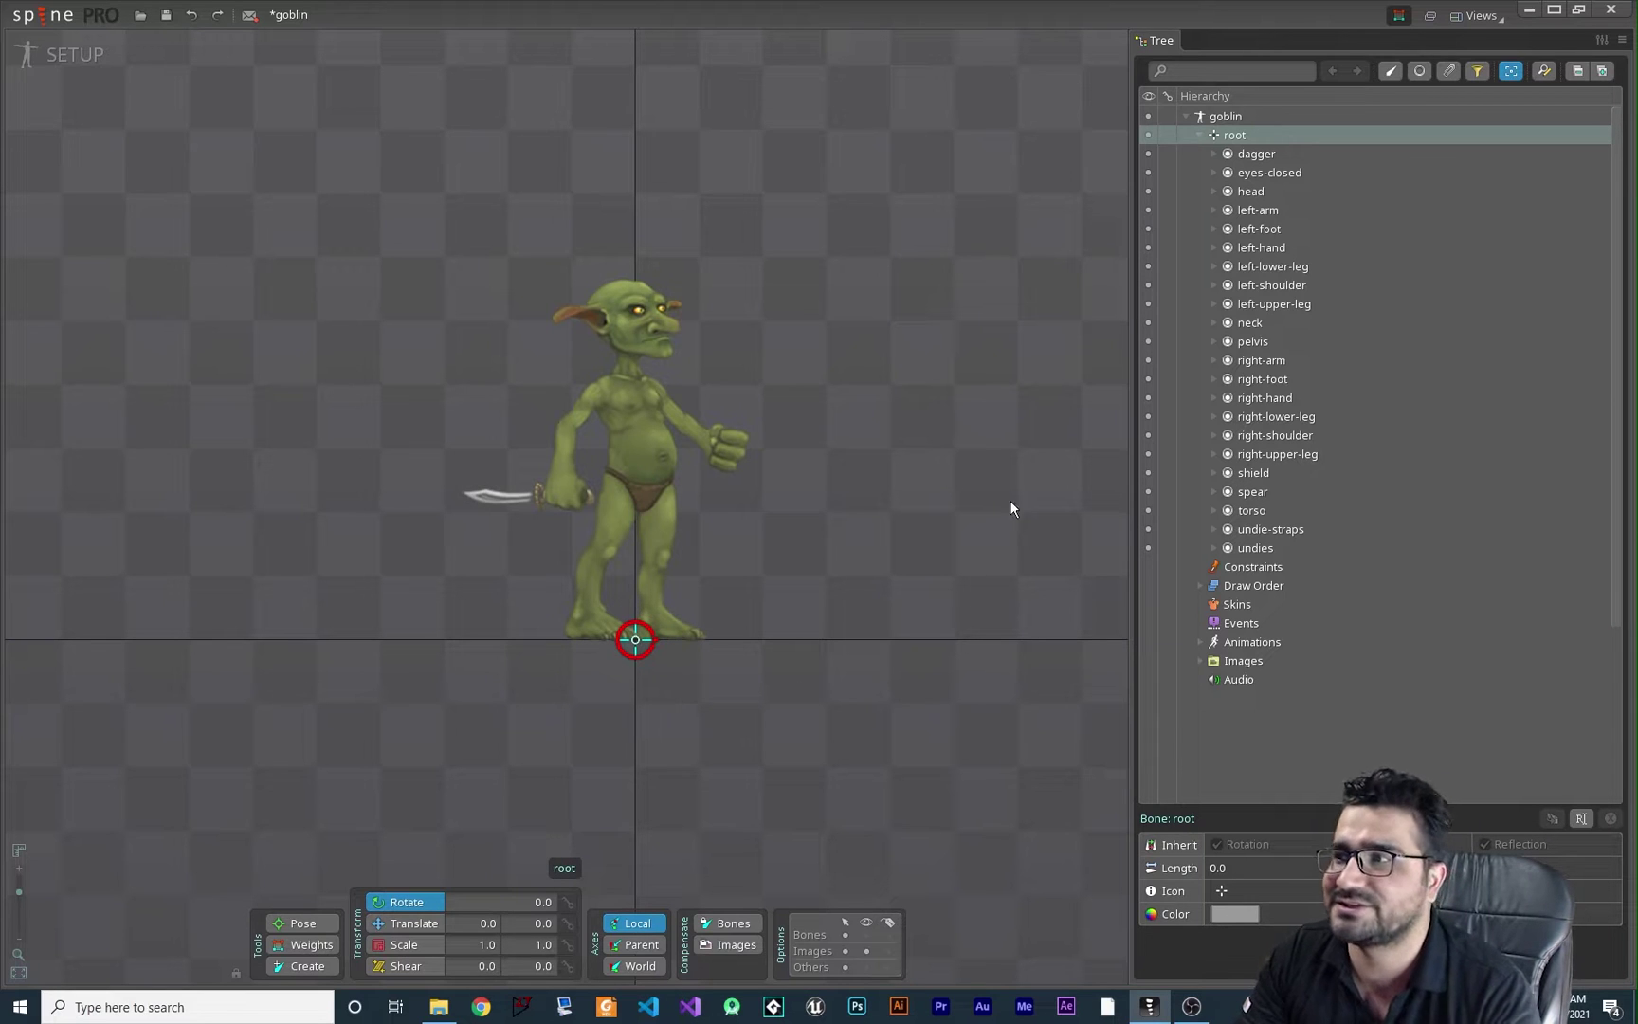
click(986, 382)
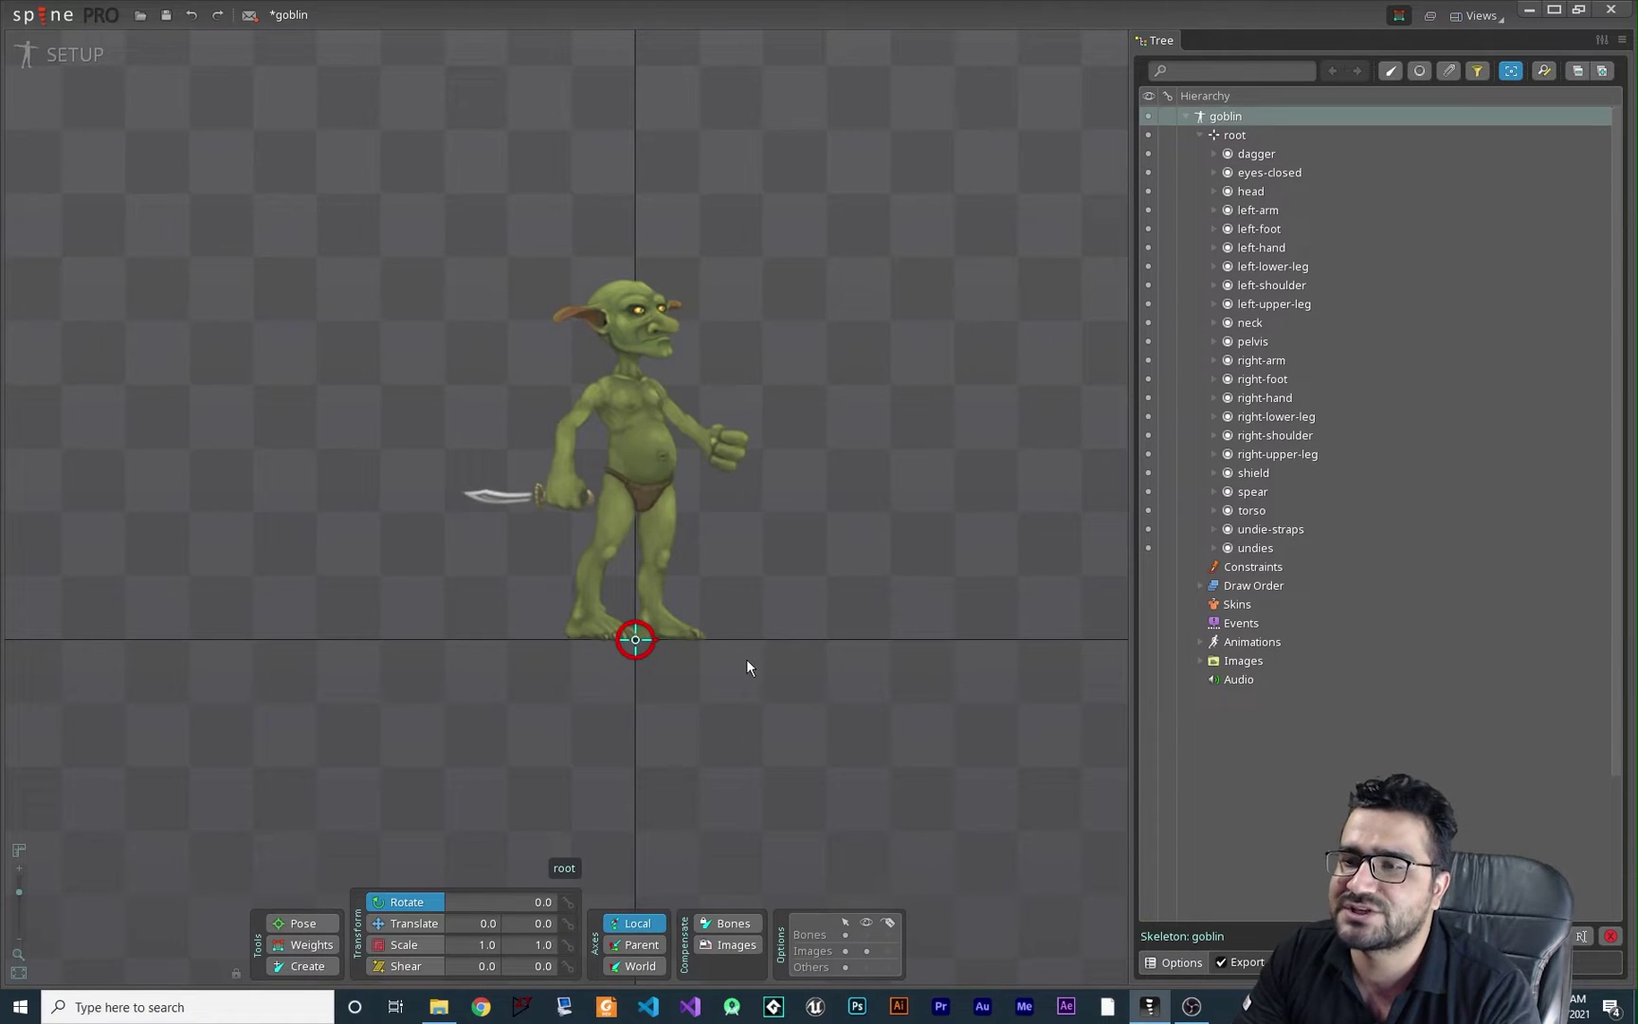
Step: Try transforming the whole goblin through its root bone with Rotate and Translate, and undo the changes
drag(747, 662, 806, 648)
key(ctrl+z)
click(414, 923)
key(ctrl+z)
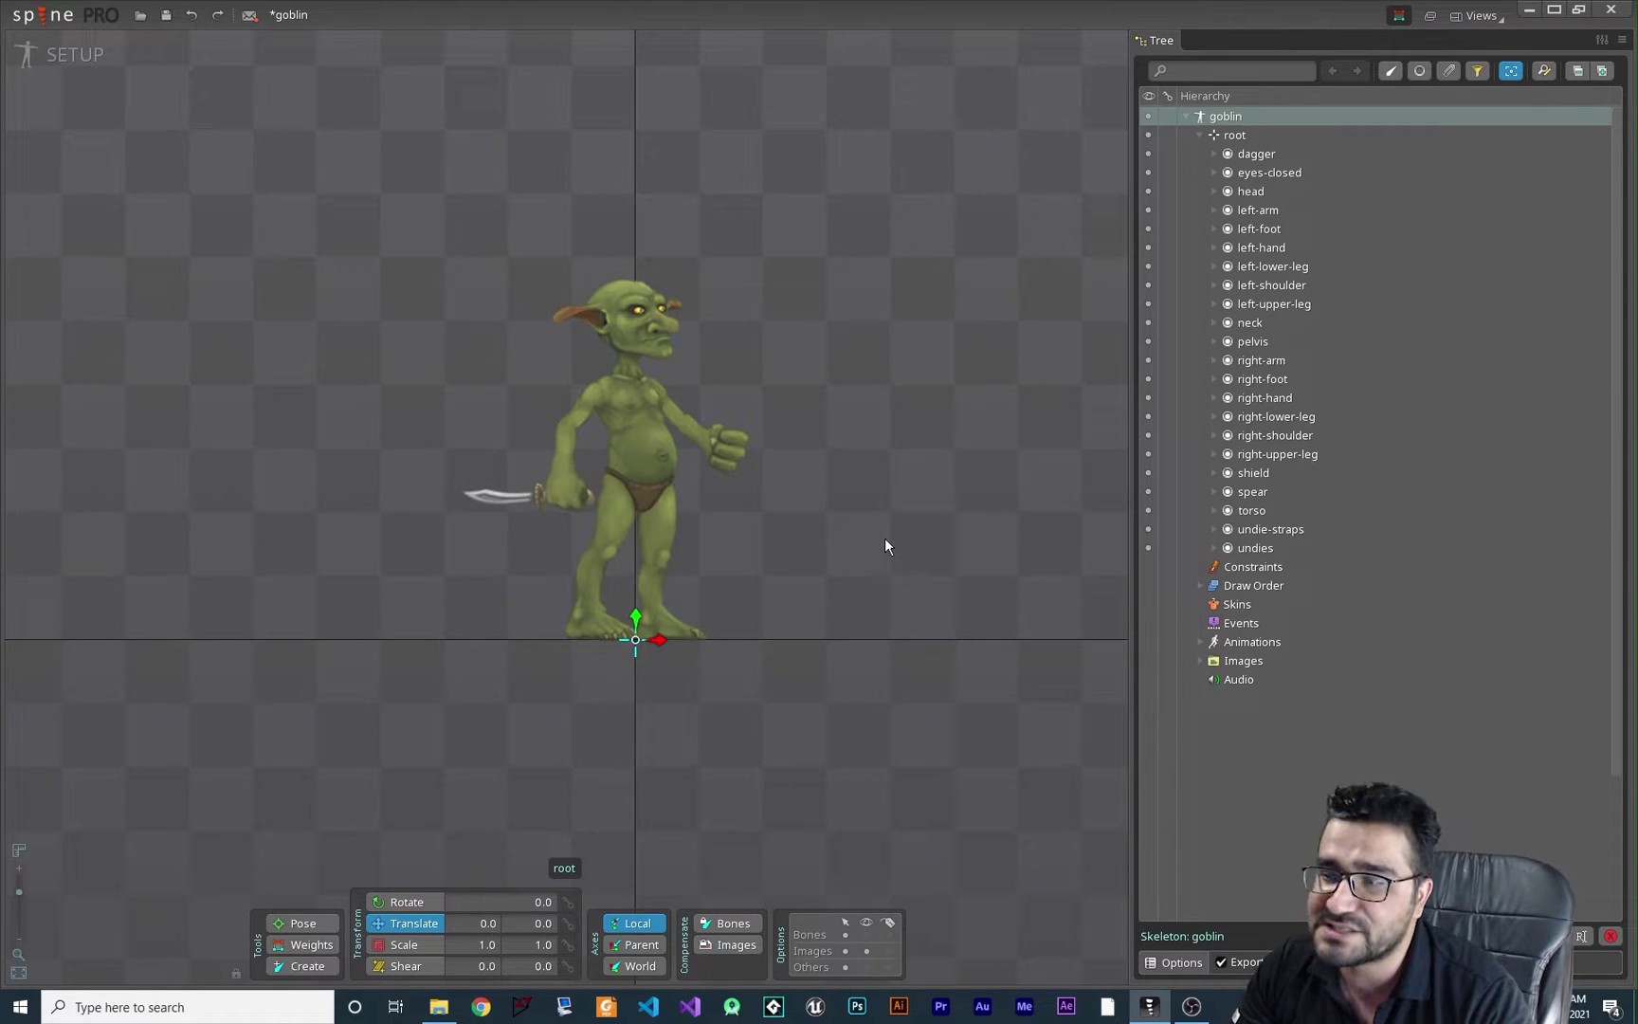
Step: Create a new bone under root and move it behind the goblin, to about X -123.1, Y 226.8
click(1241, 137)
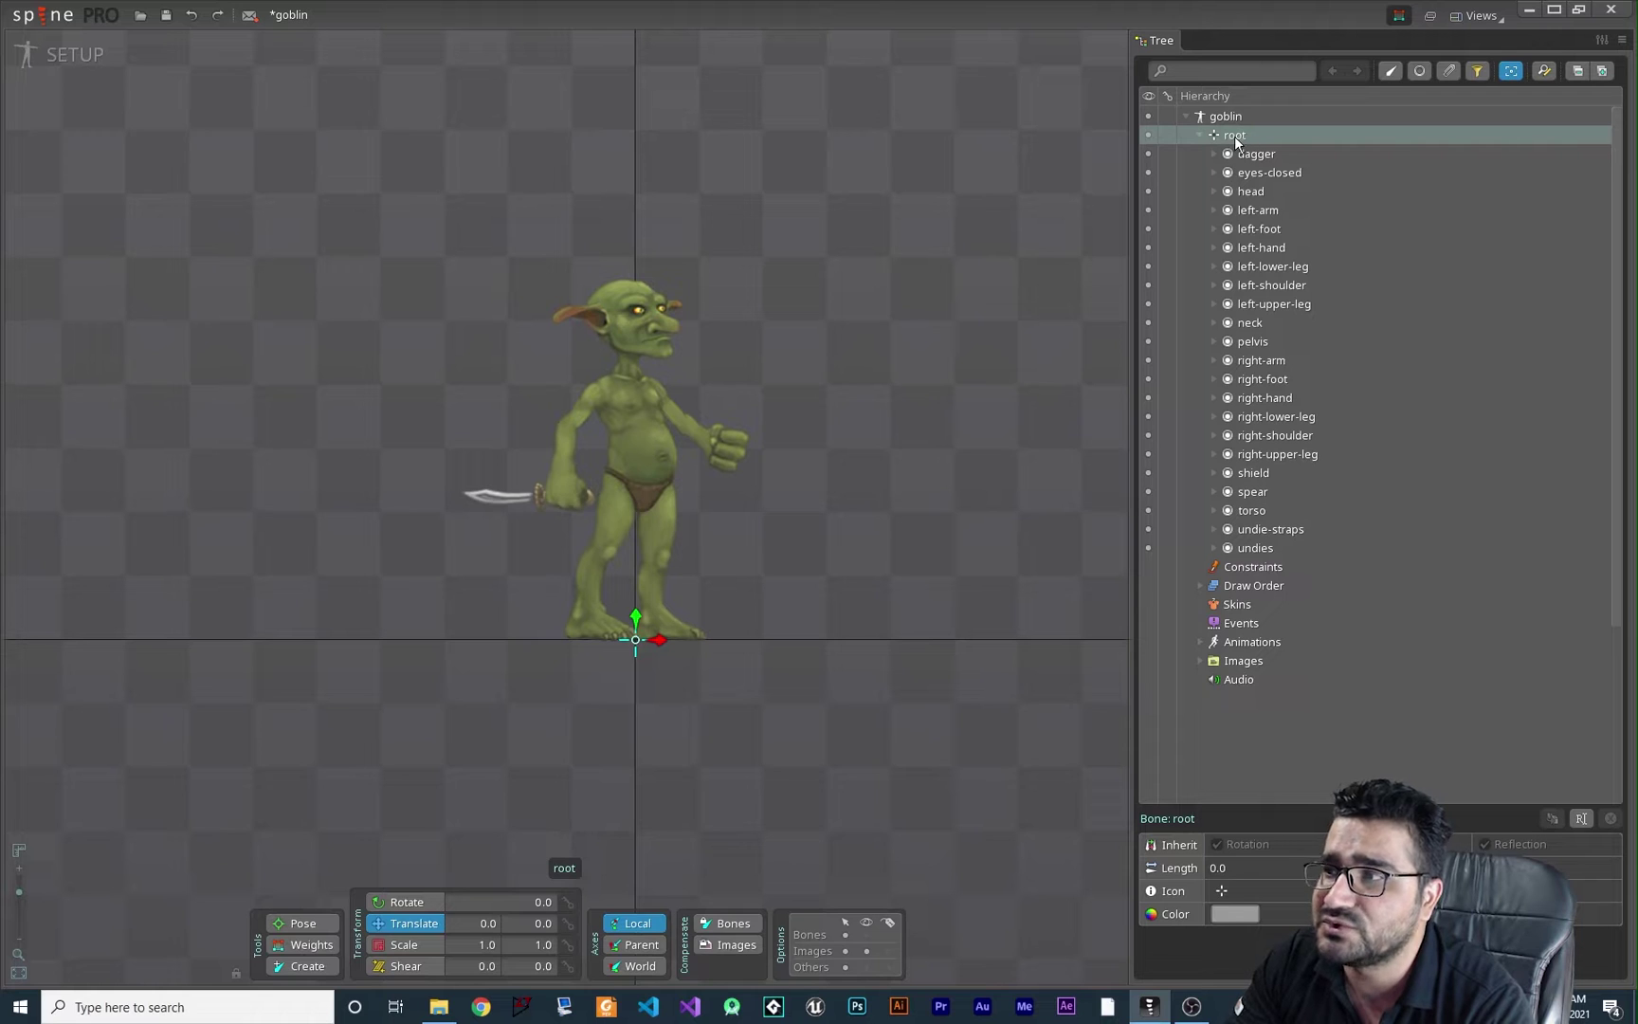
click(1373, 941)
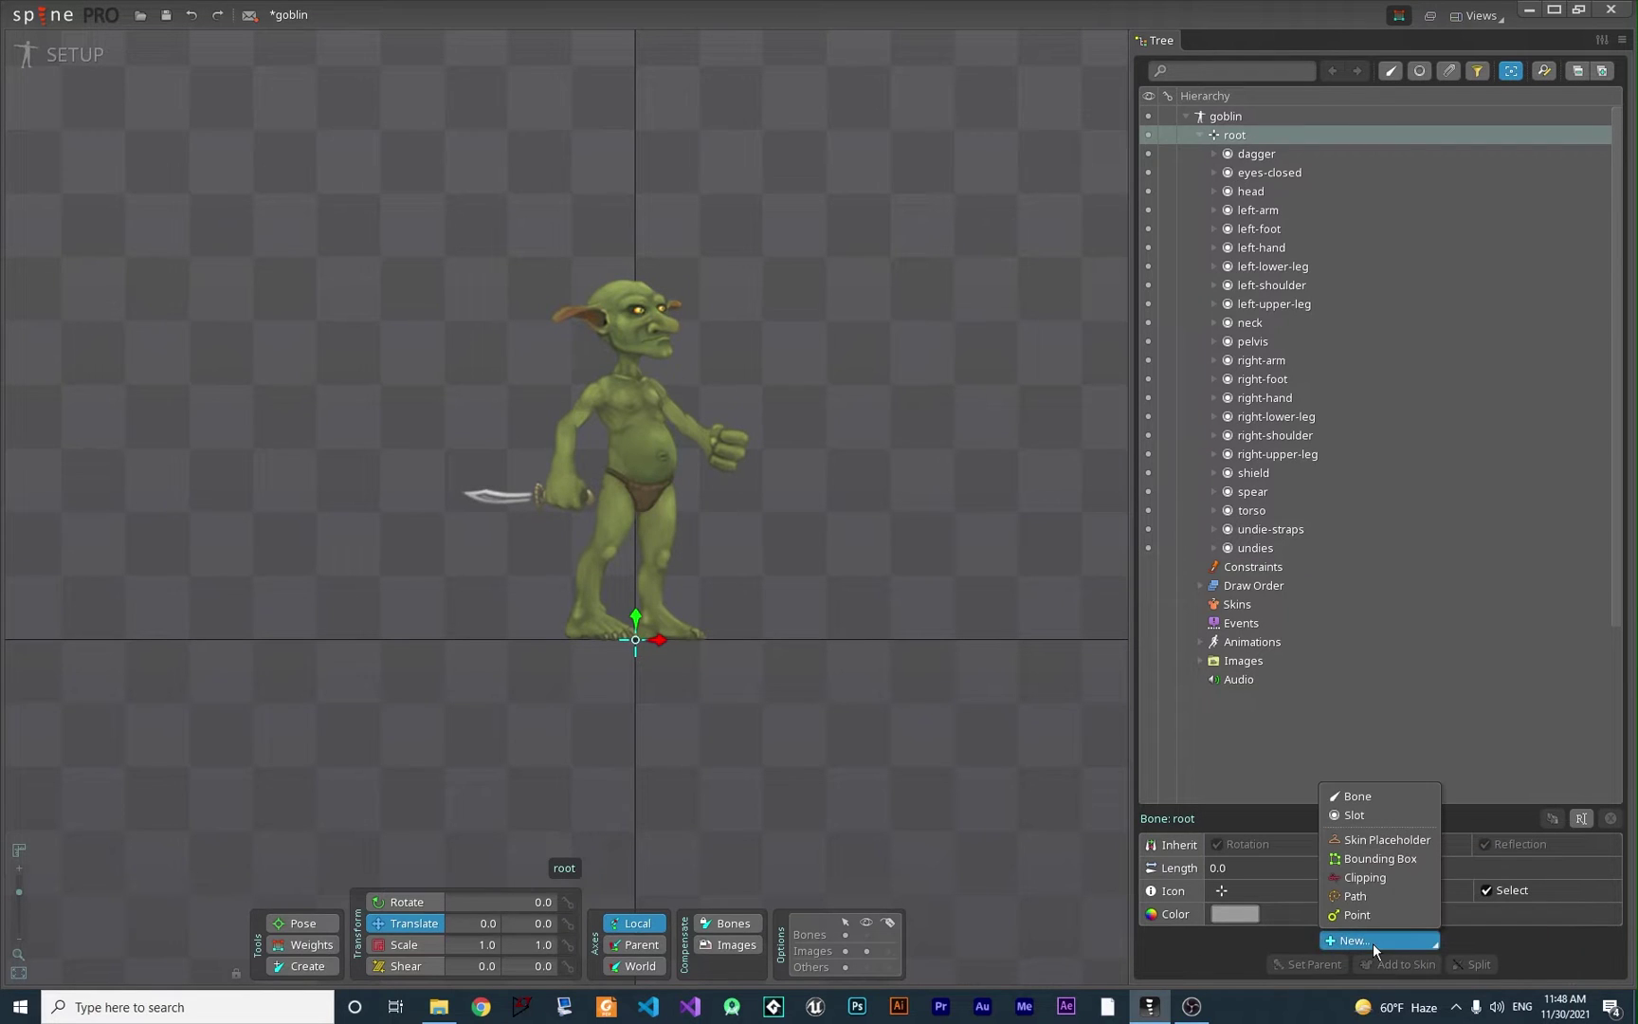
click(1363, 801)
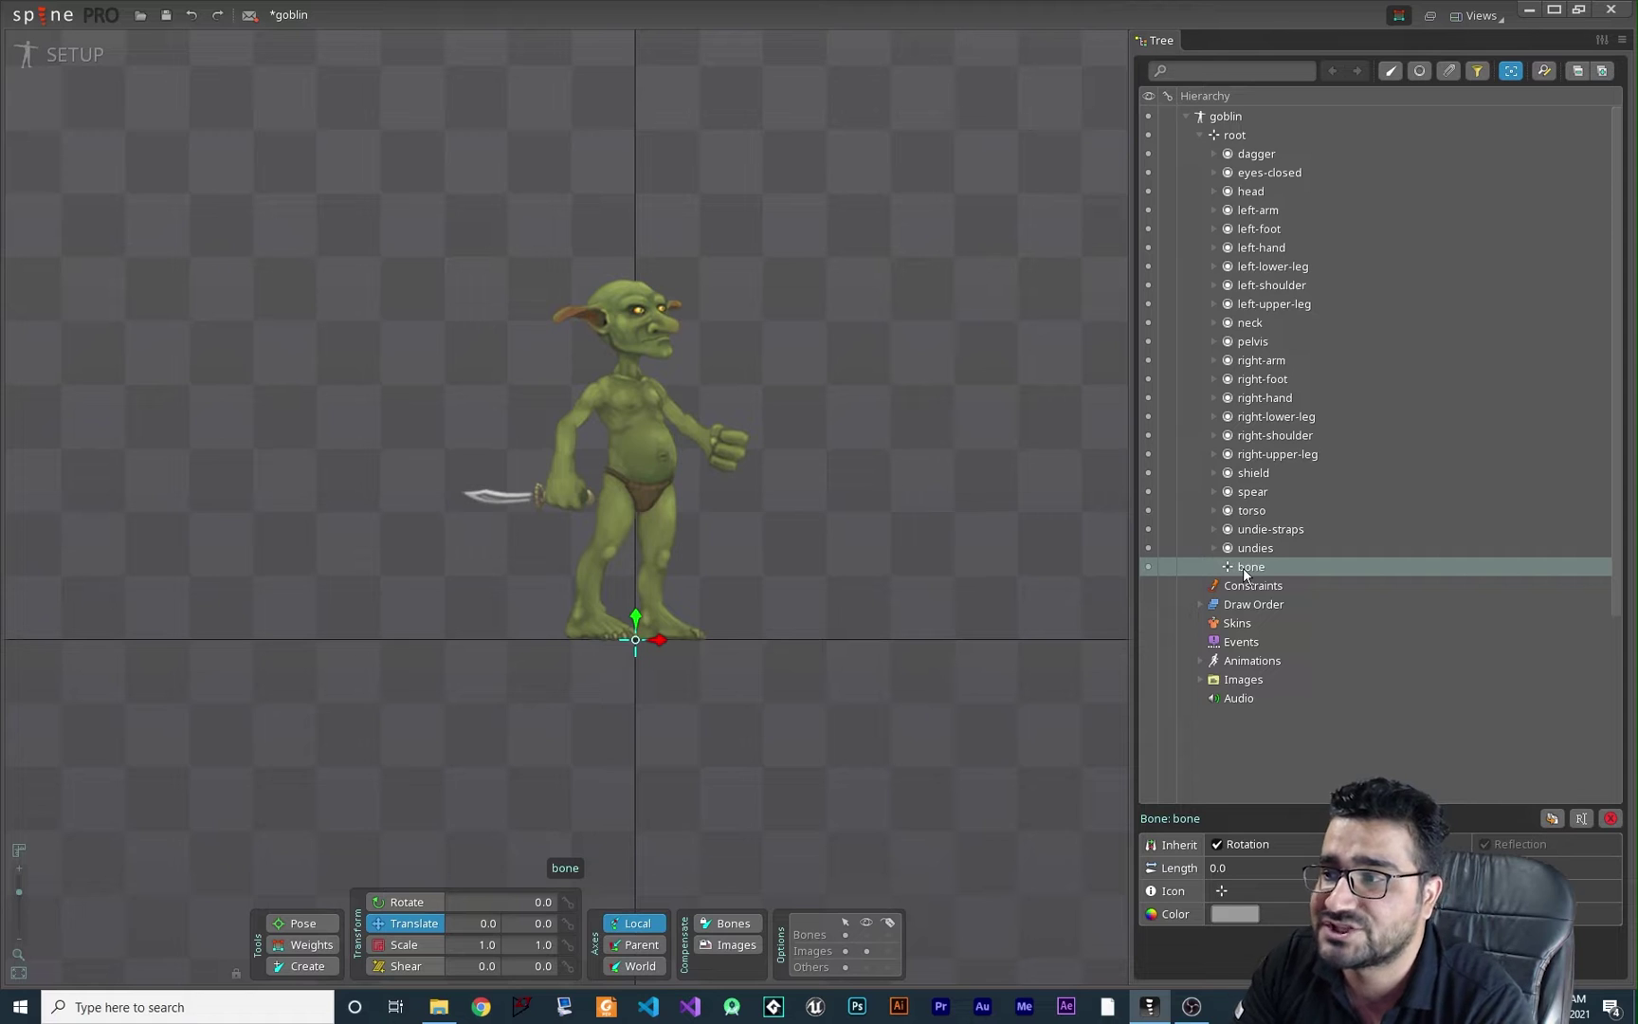
drag(656, 648, 779, 524)
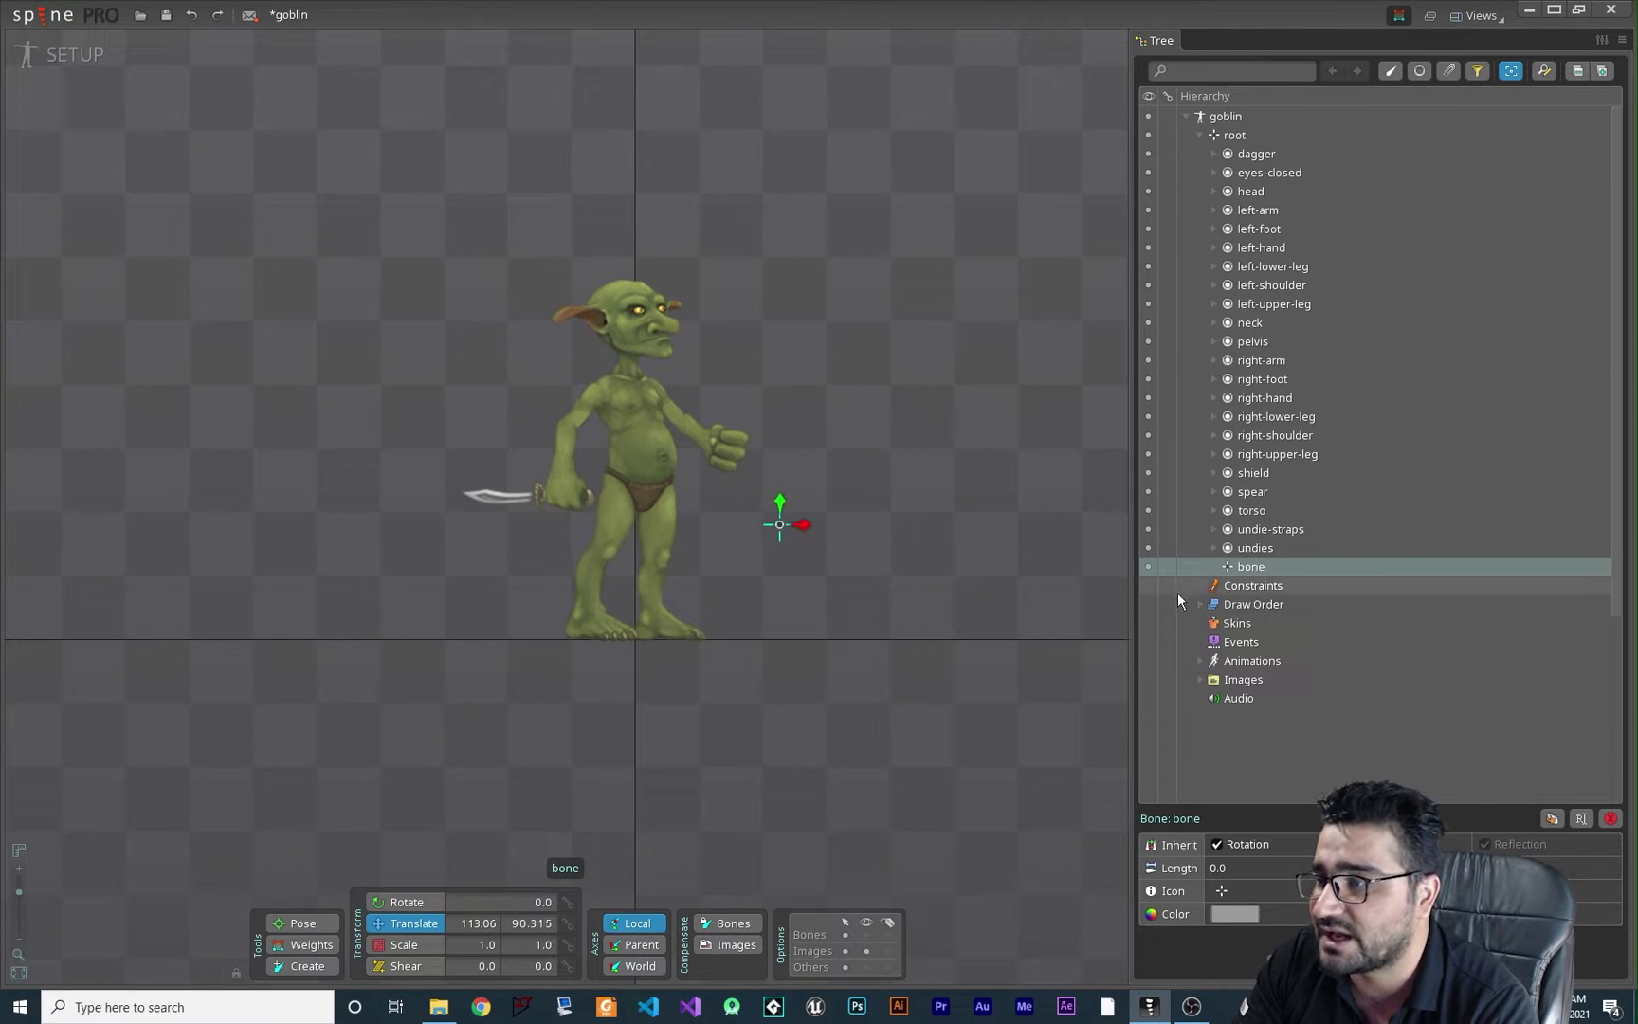
drag(962, 716, 669, 554)
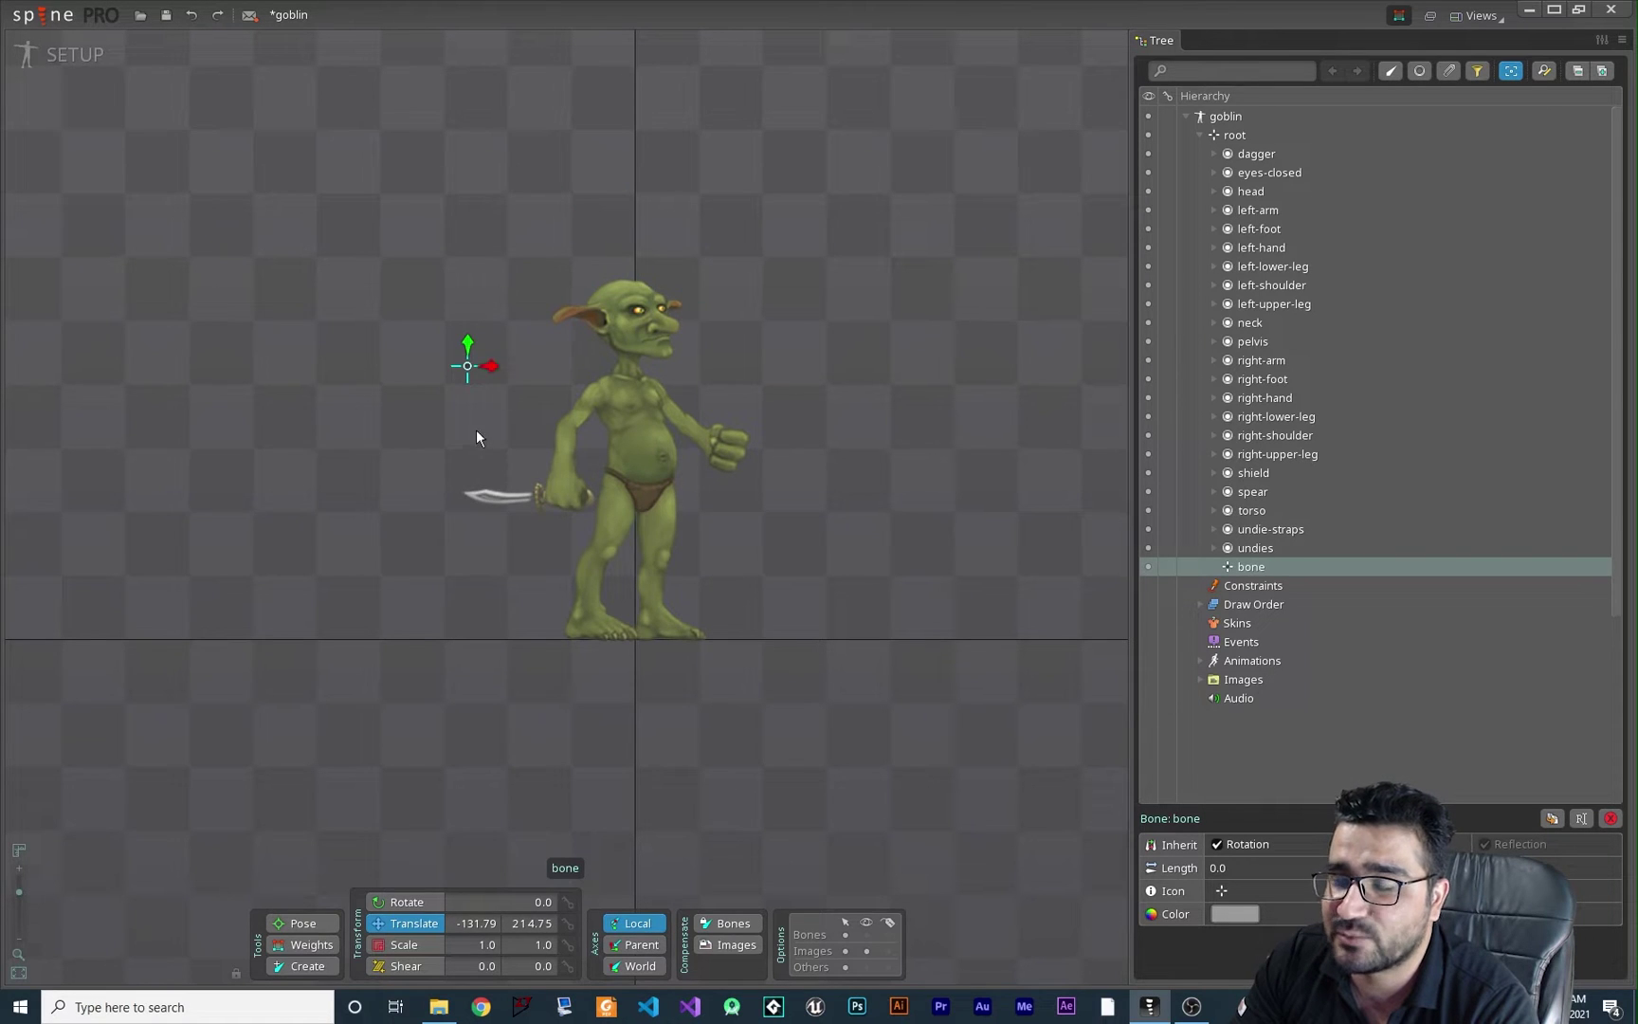
drag(414, 471, 427, 456)
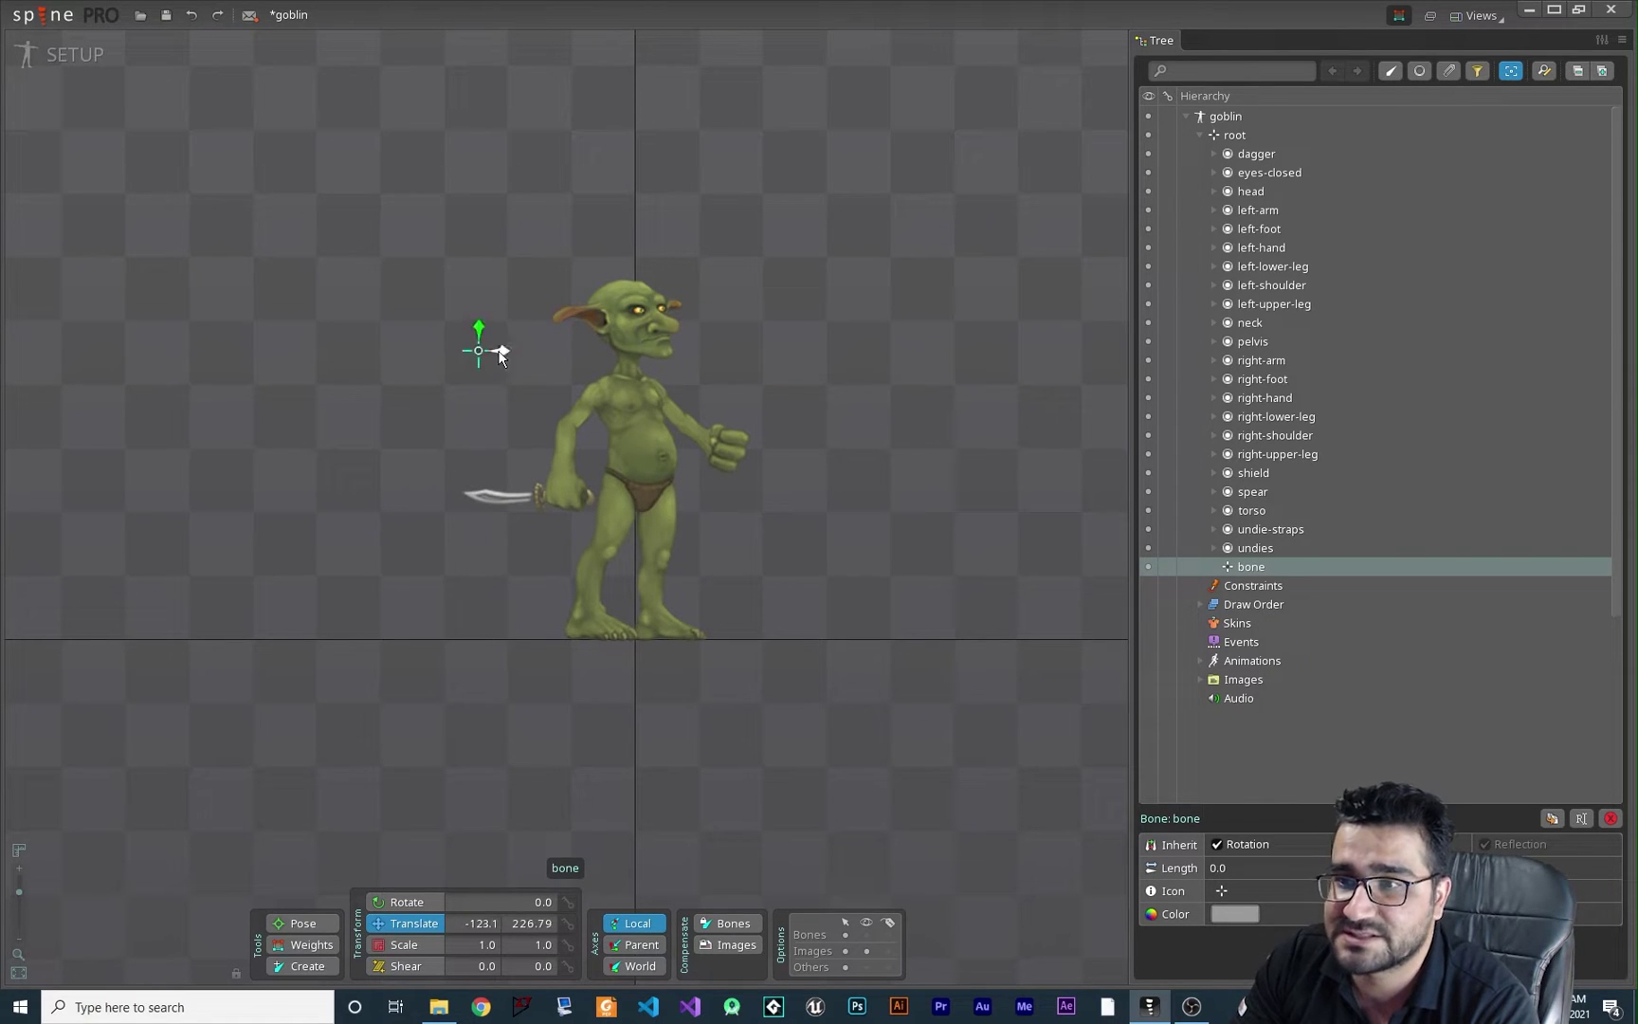
Step: Turn on the visibility of bones in the viewport
click(867, 951)
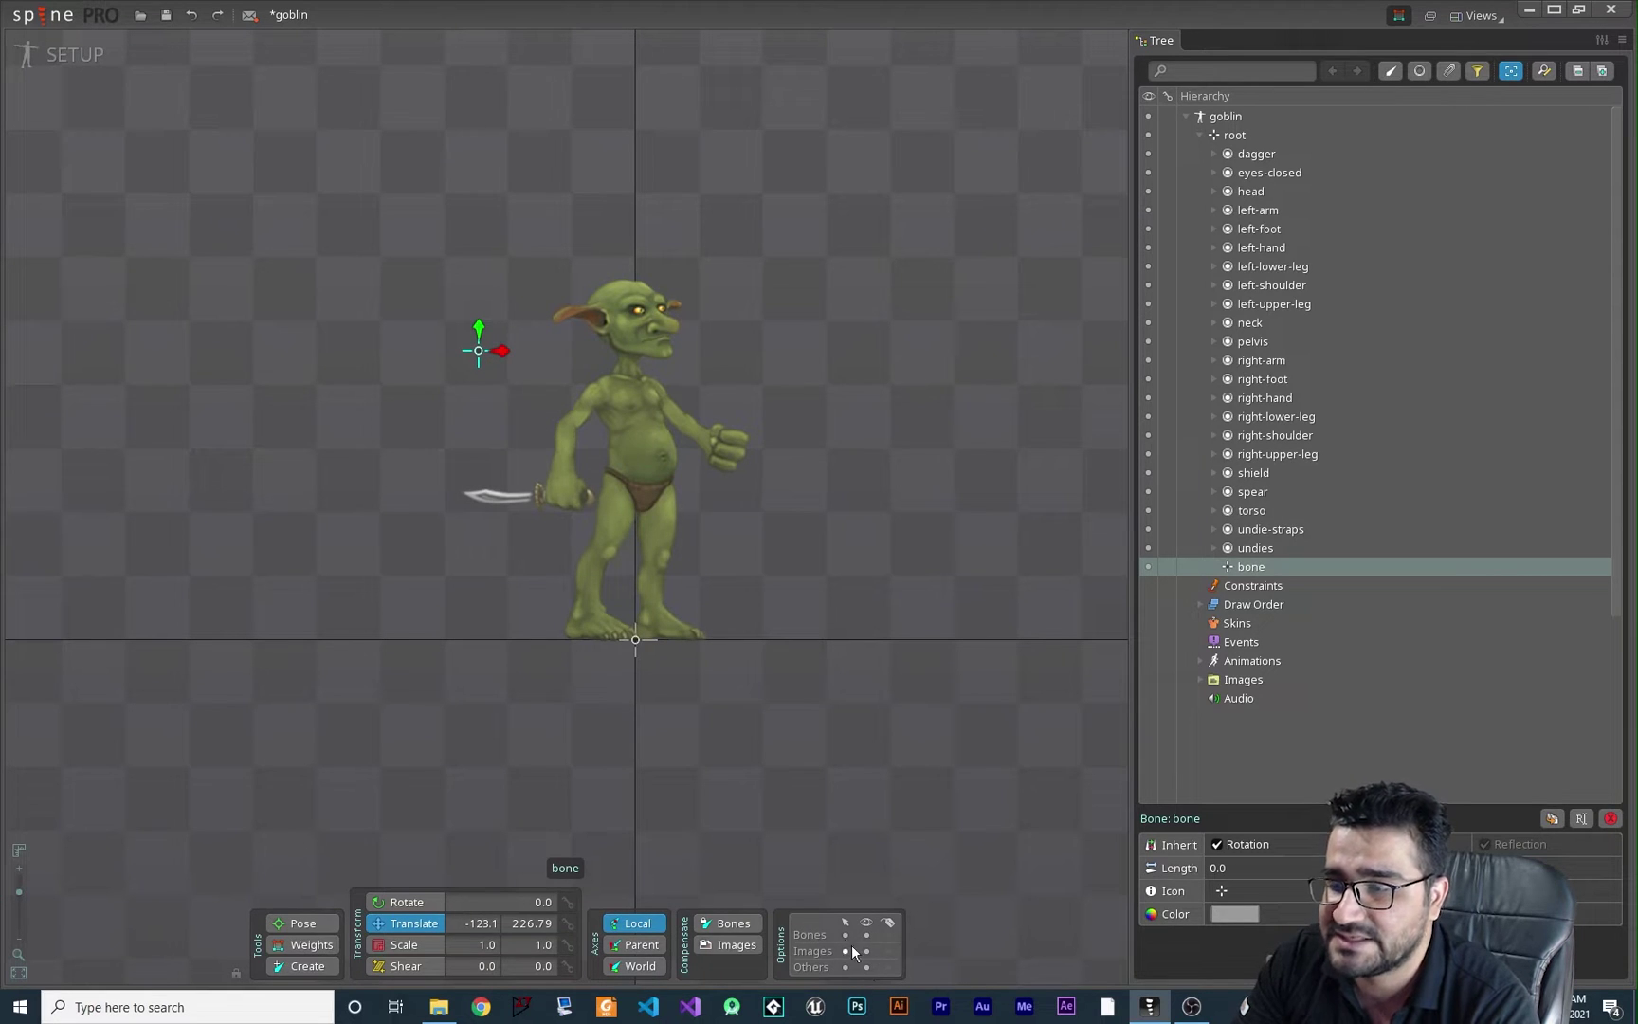
Step: Parent the head slot to the new bone and test it by moving the bone to about X -107, Y 219.4
drag(467, 406, 504, 437)
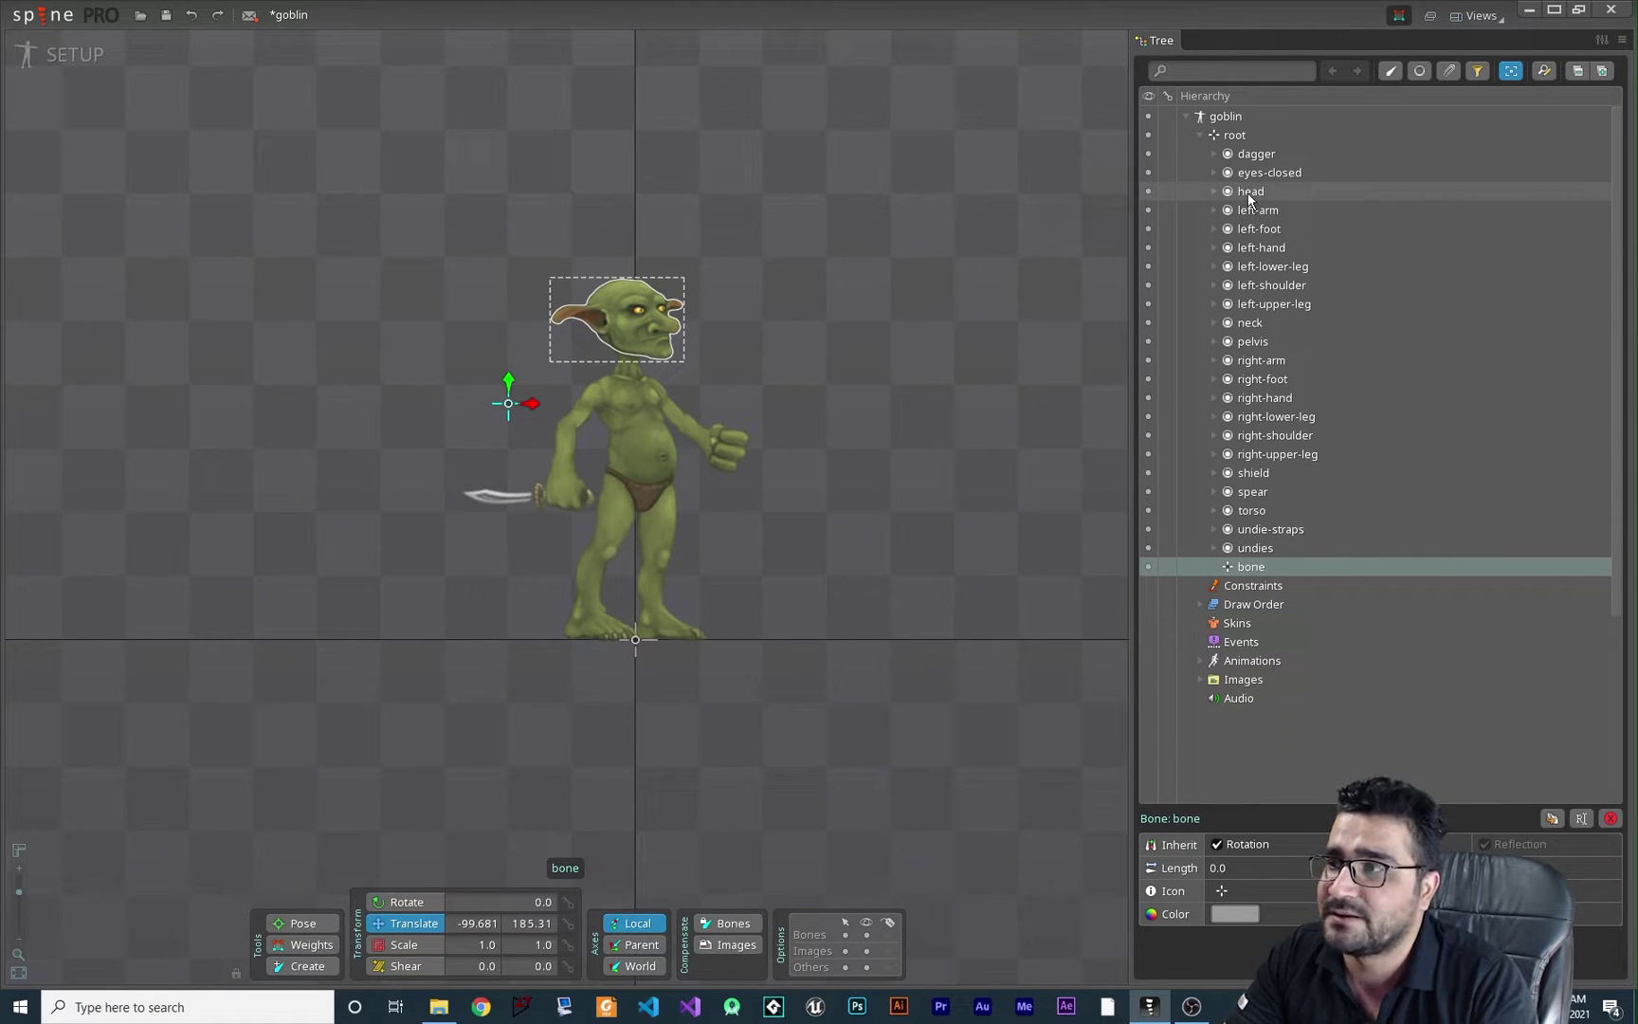
mouse_move(1247, 191)
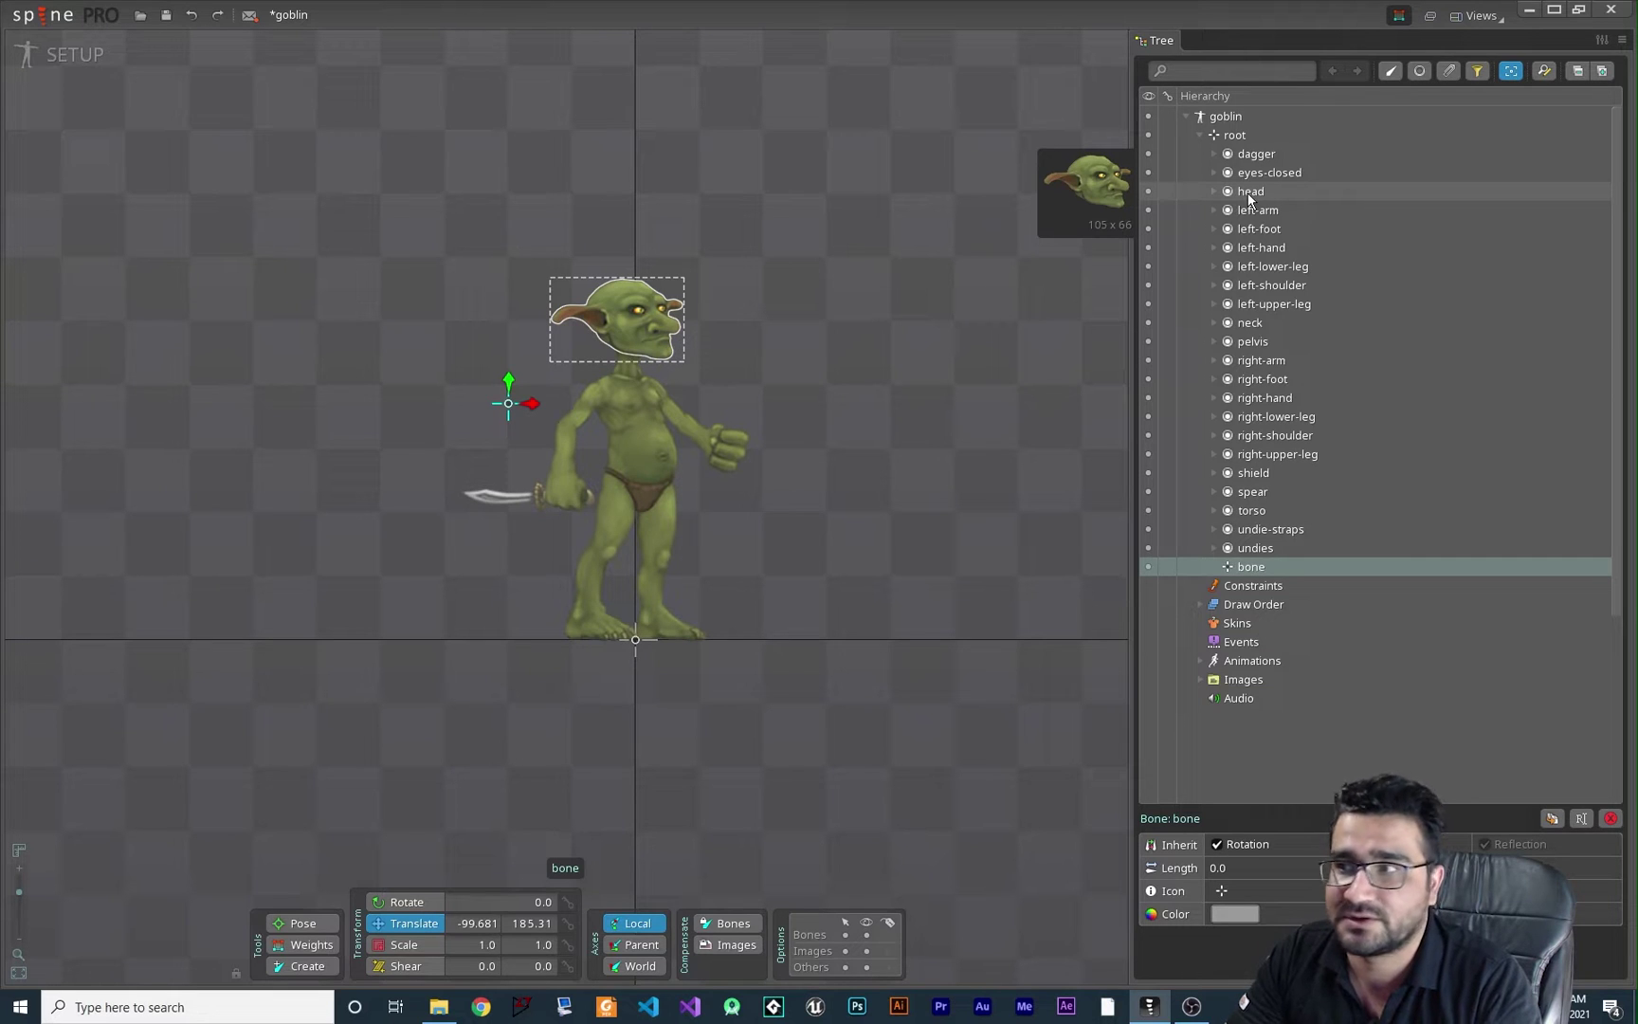
drag(1254, 191, 1255, 568)
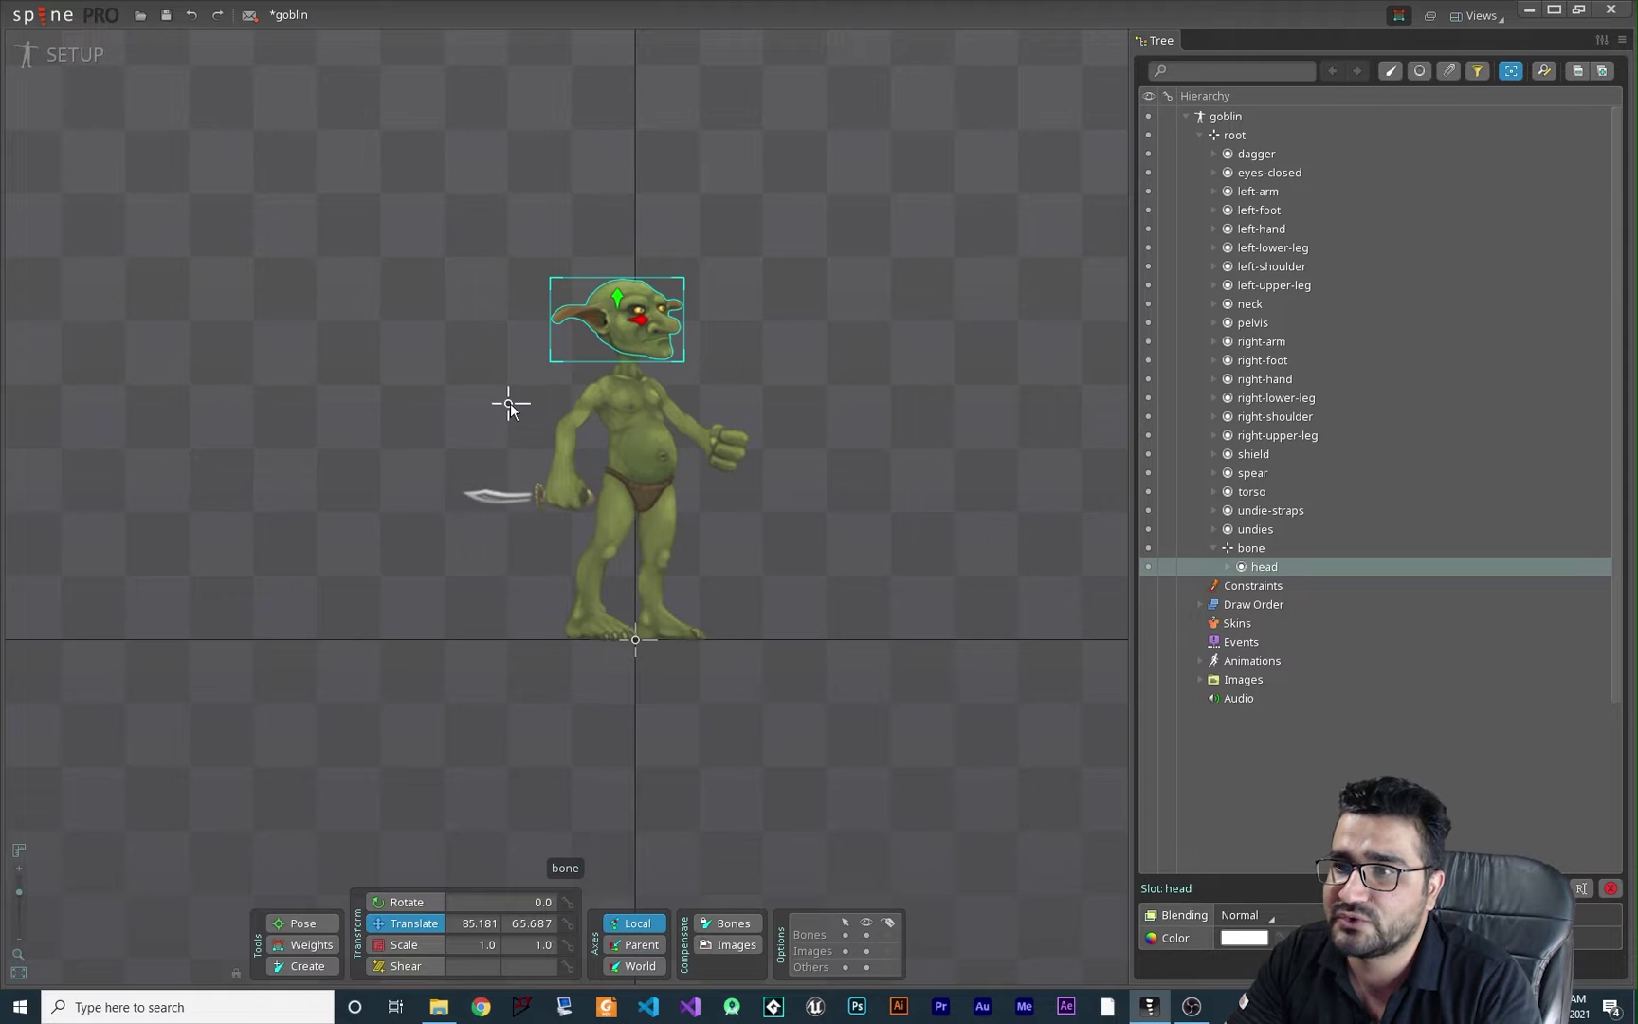
click(510, 403)
drag(511, 403, 501, 359)
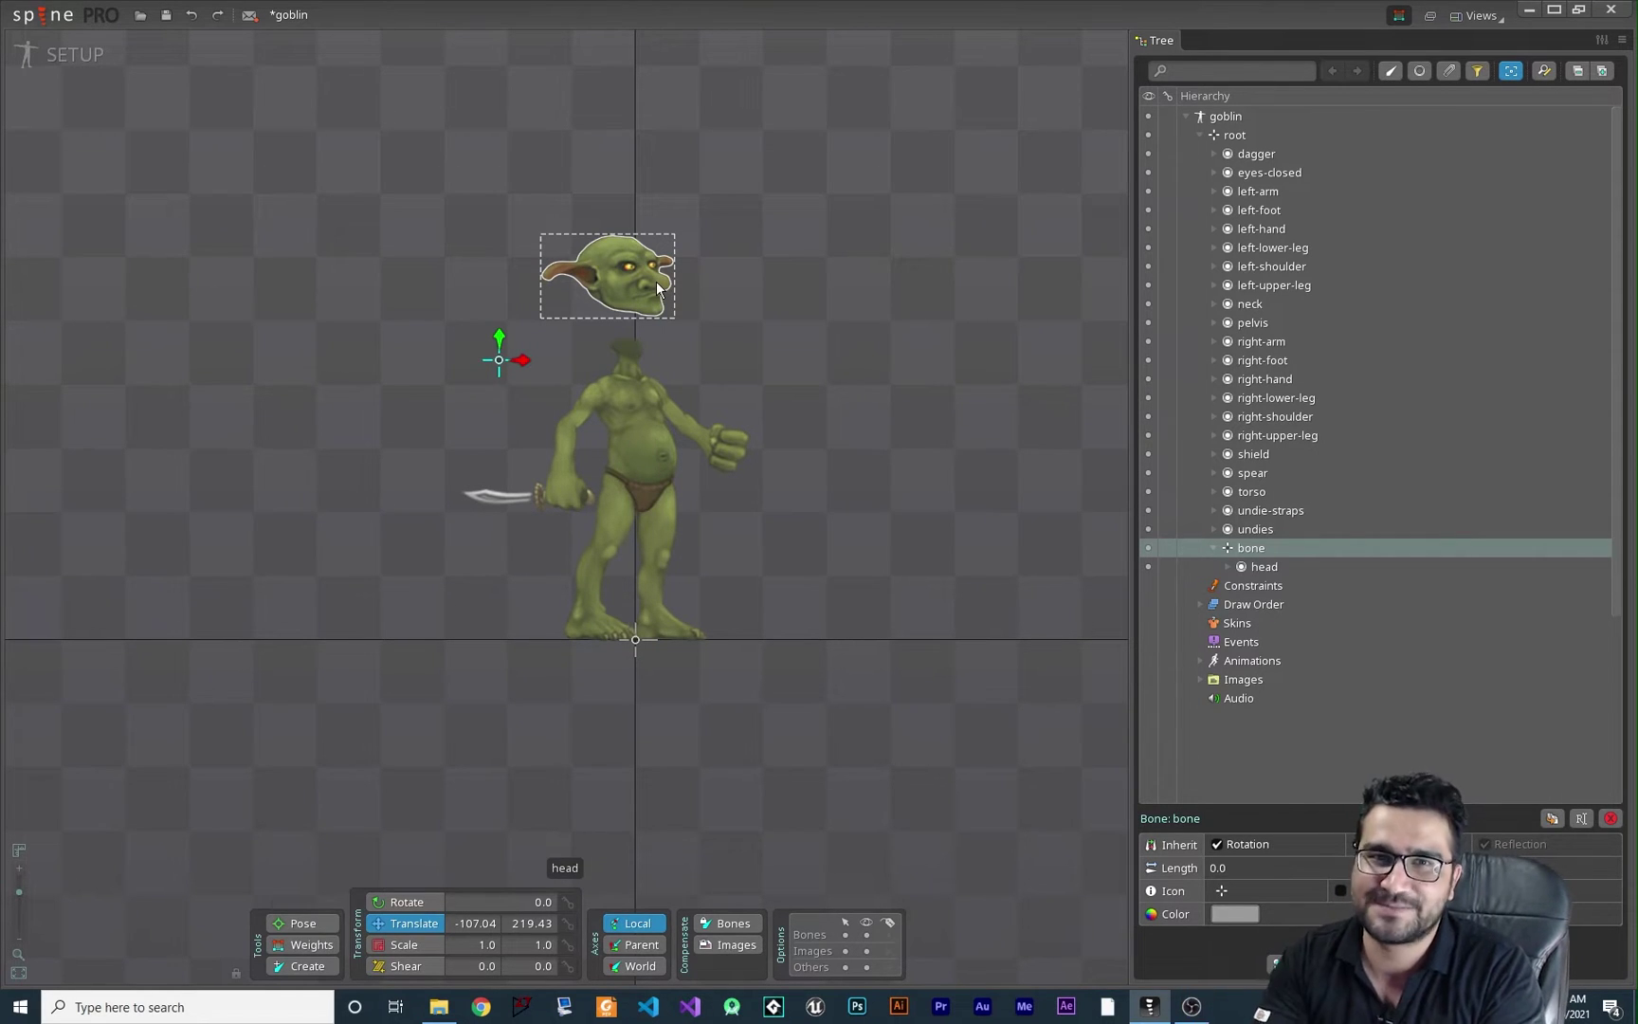
Step: Undo the head parenting and the recent bone moves, and delete the test bone from the skeleton
key(ctrl+z)
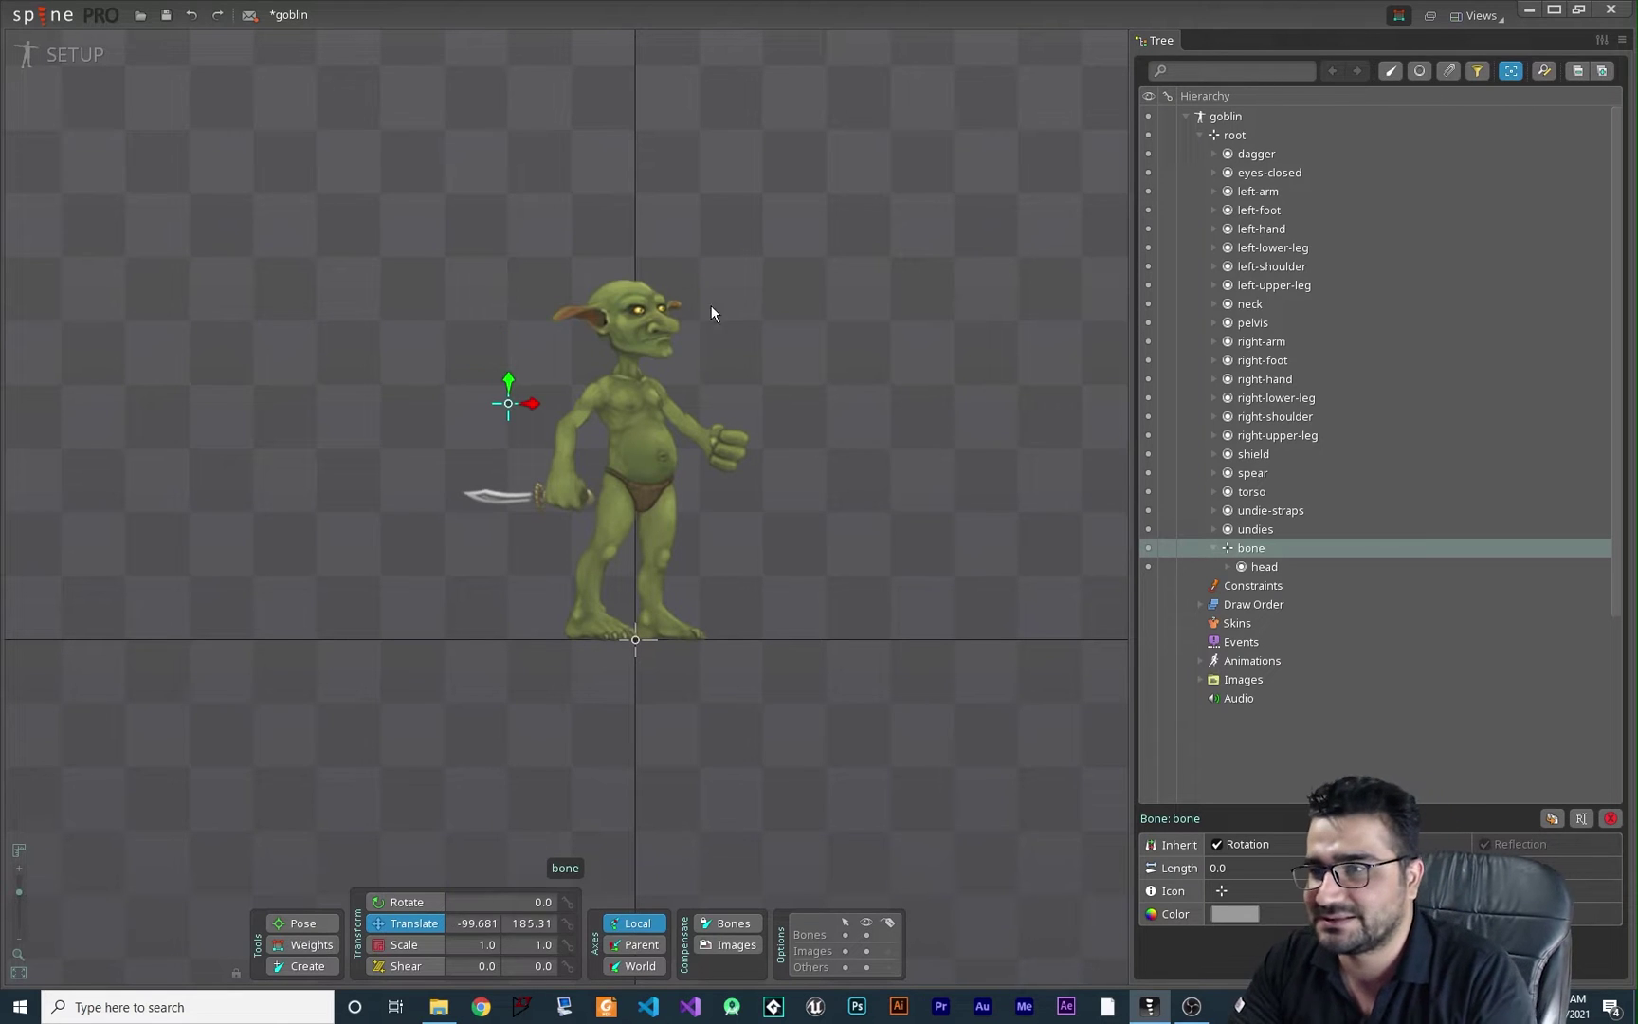
key(ctrl+z)
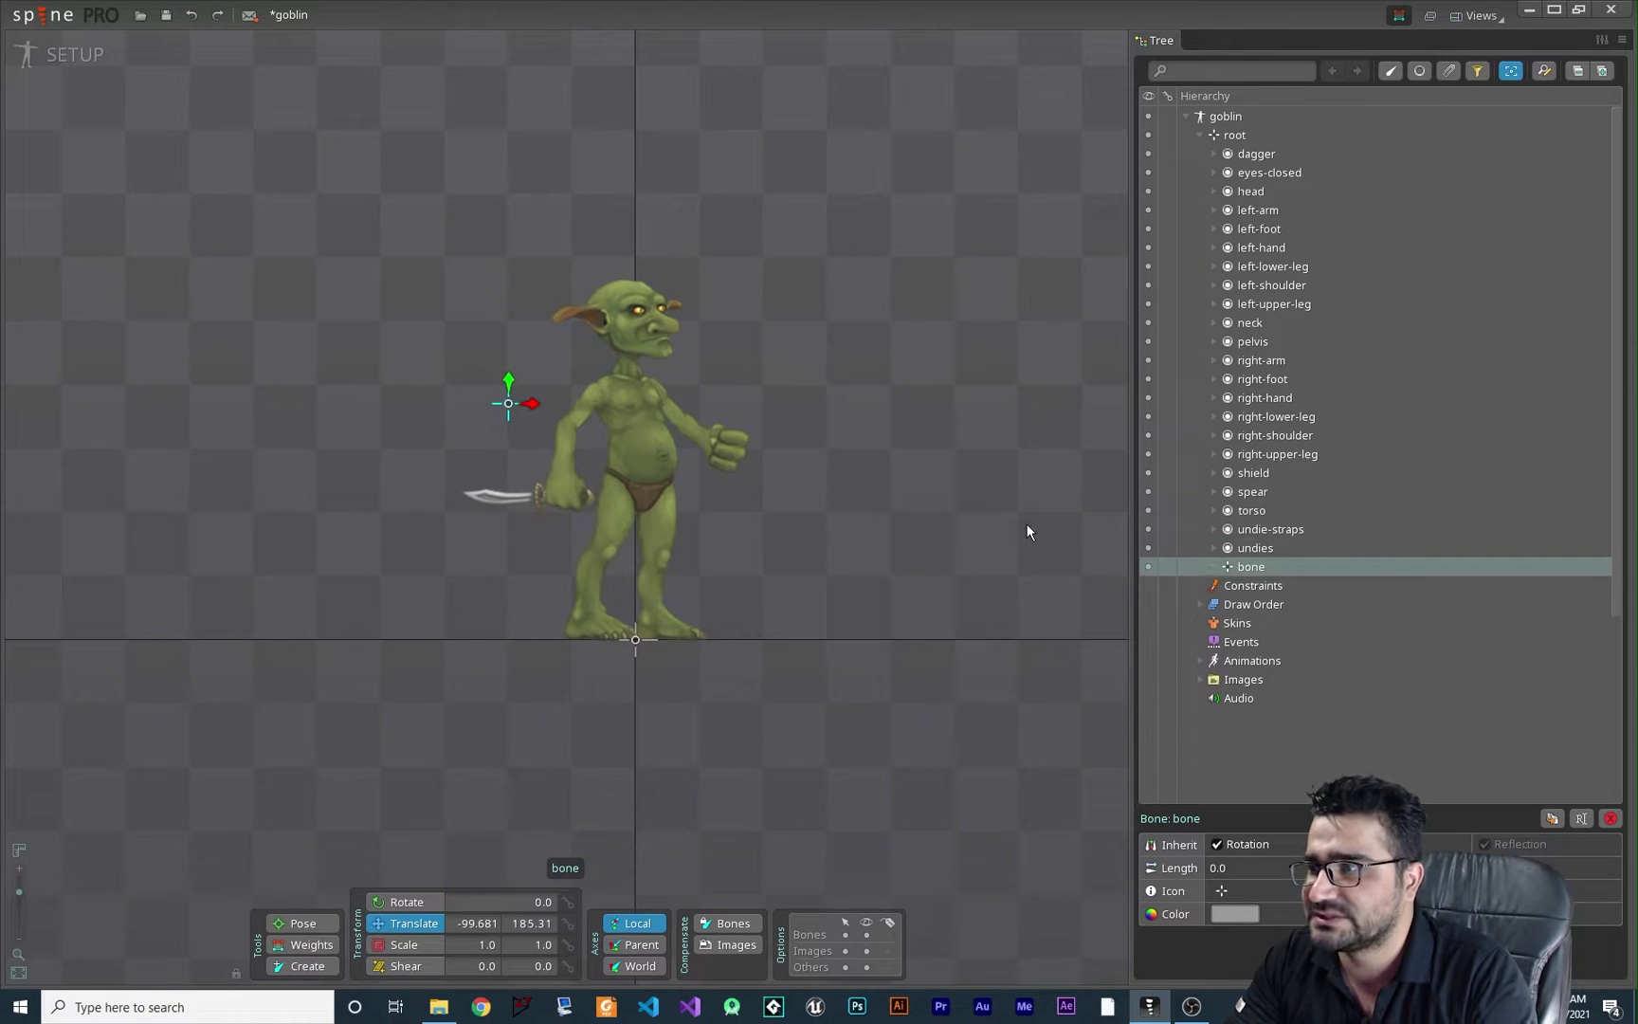
key(ctrl+z)
key(ctrl+z)
key(ctrl+z)
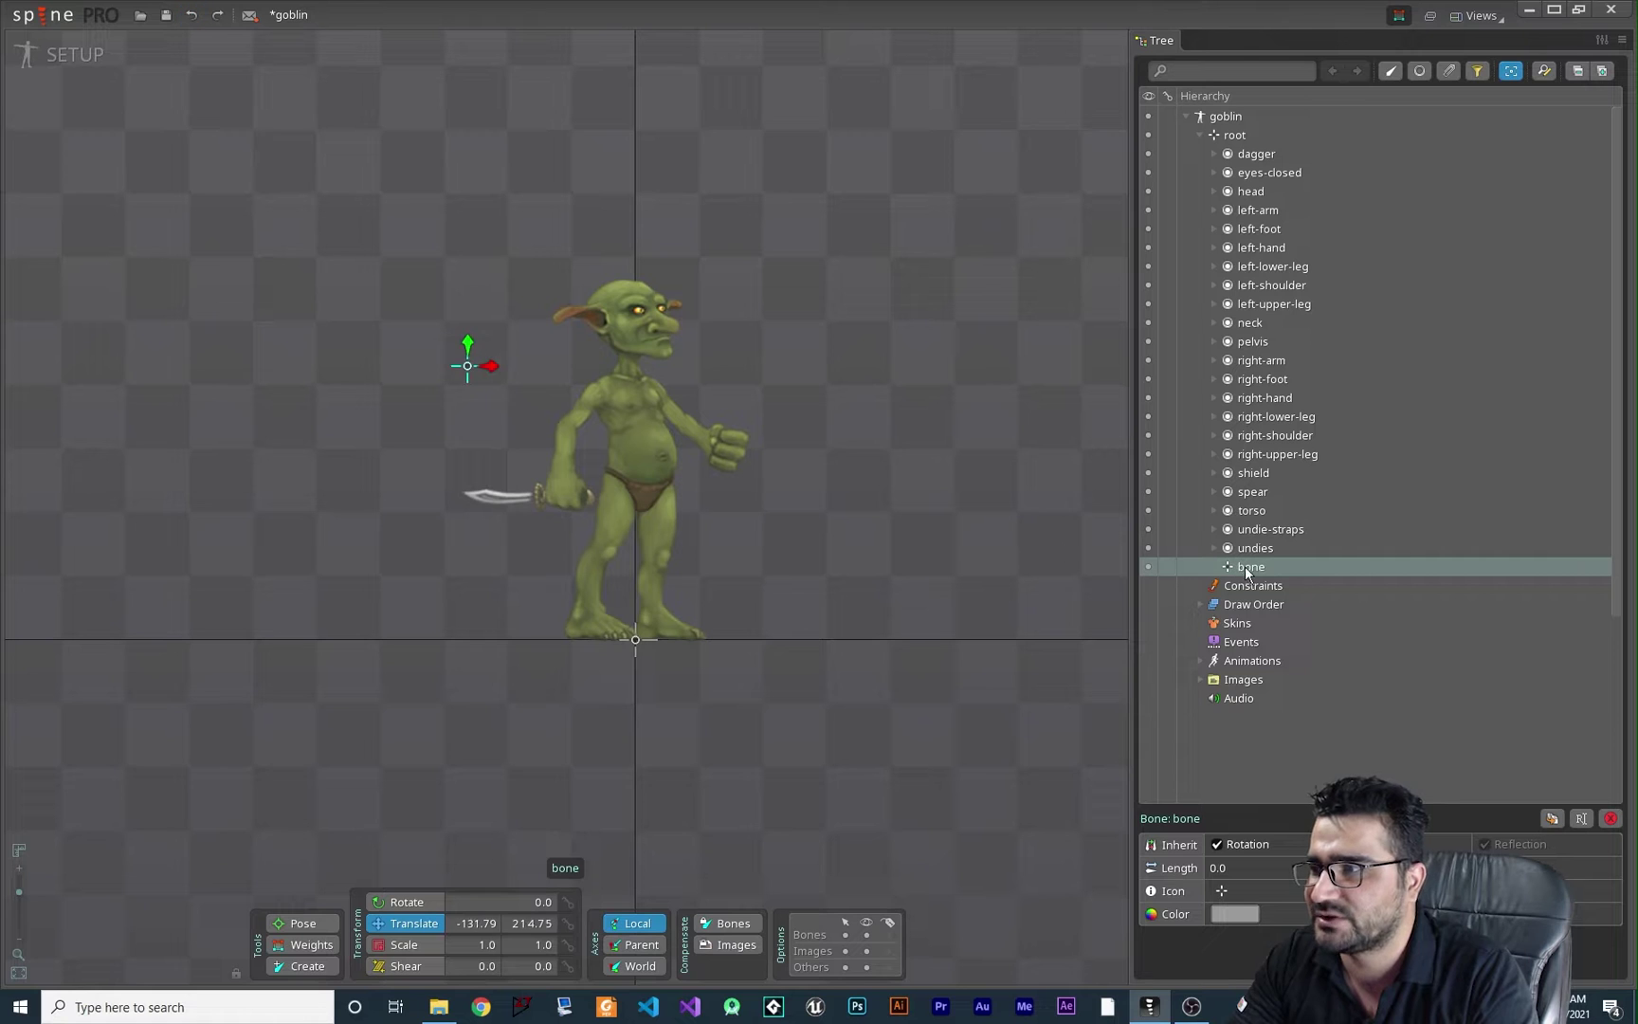
key(Delete)
click(552, 532)
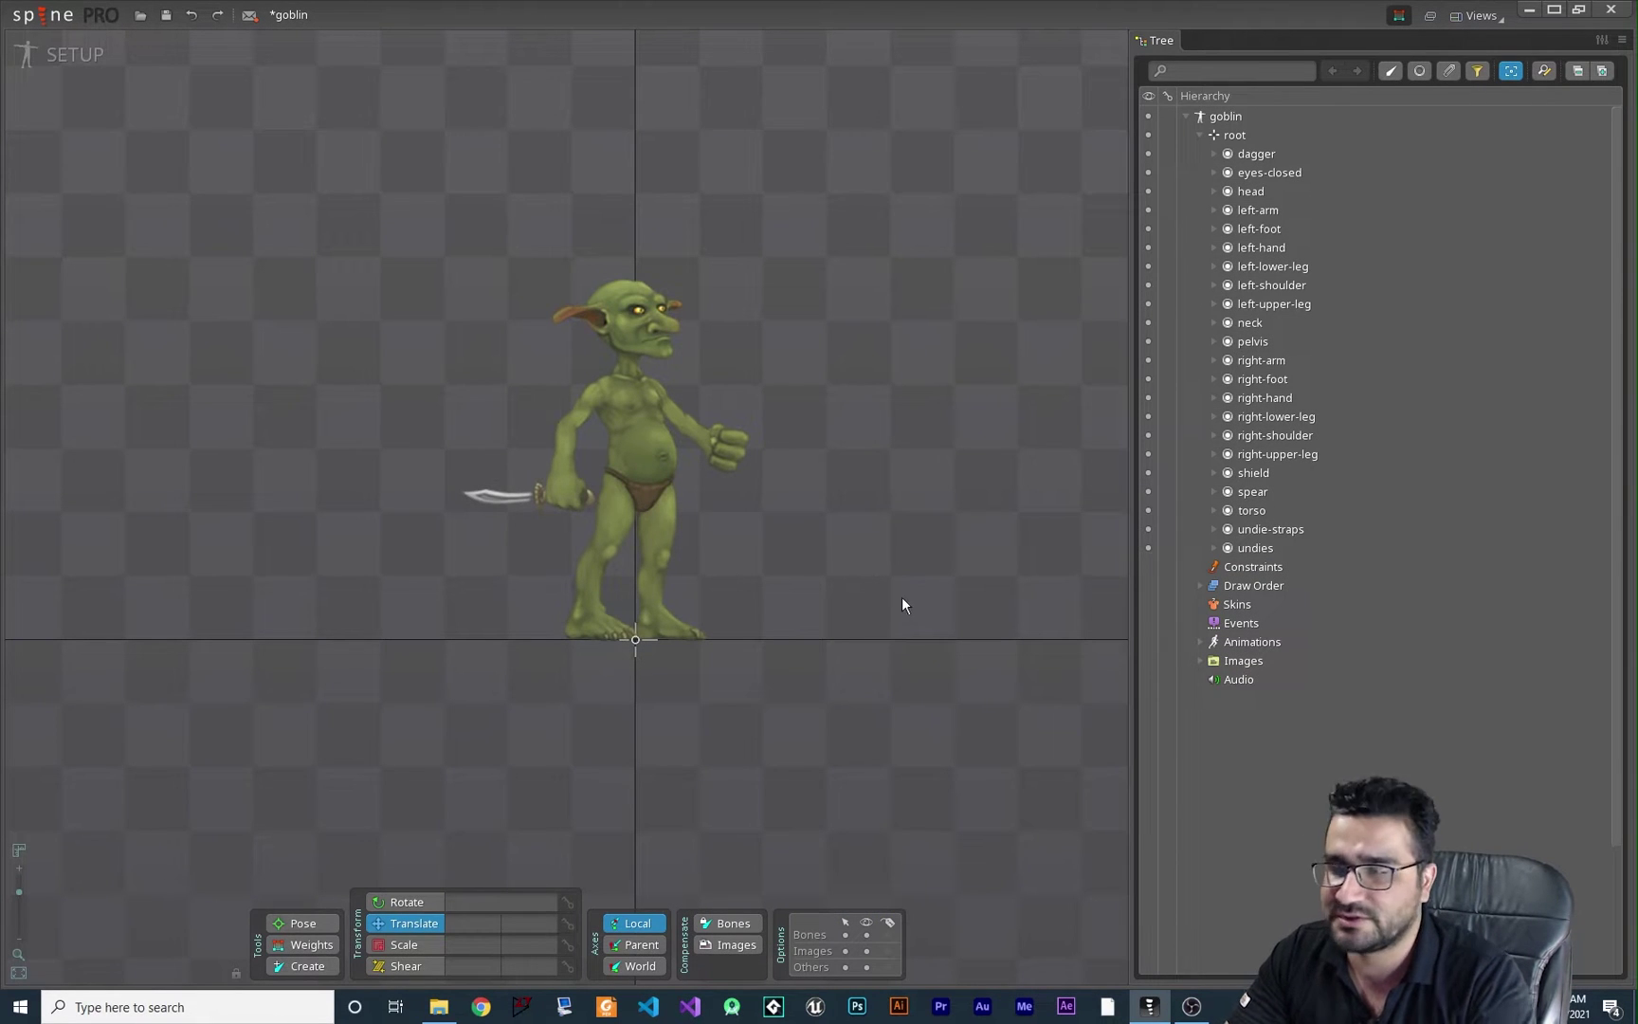
Step: Compare the Animate and Setup modes by switching between them, ending in Setup mode
click(71, 57)
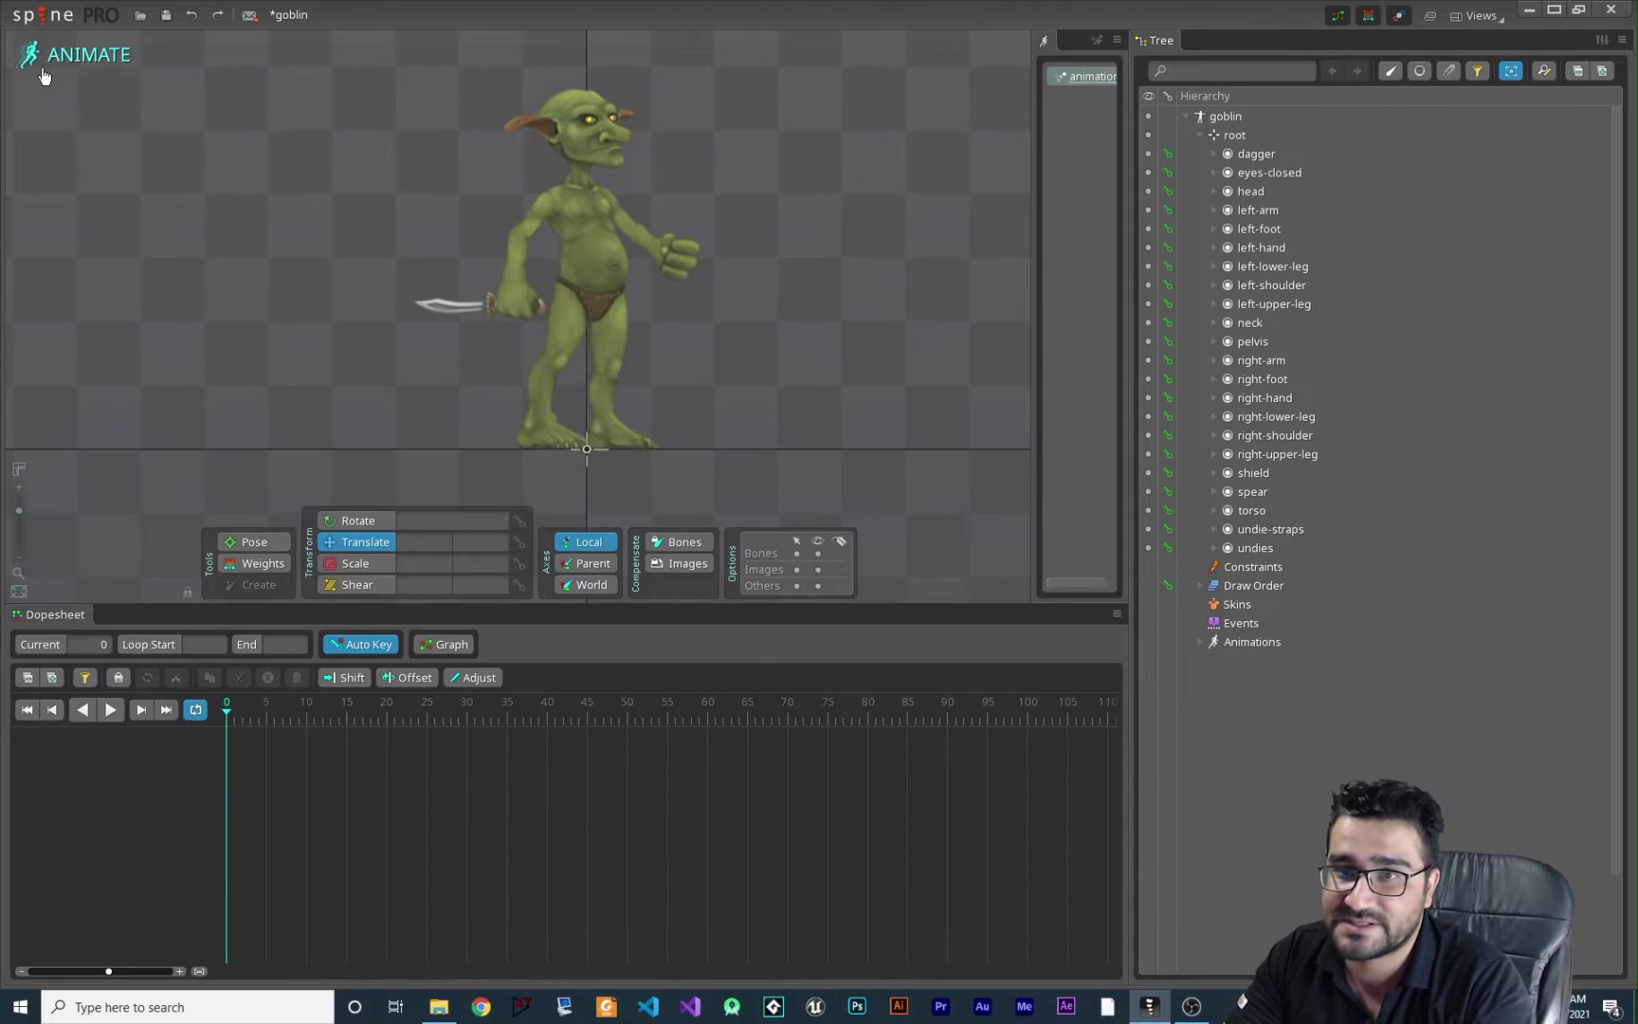
click(70, 57)
click(71, 57)
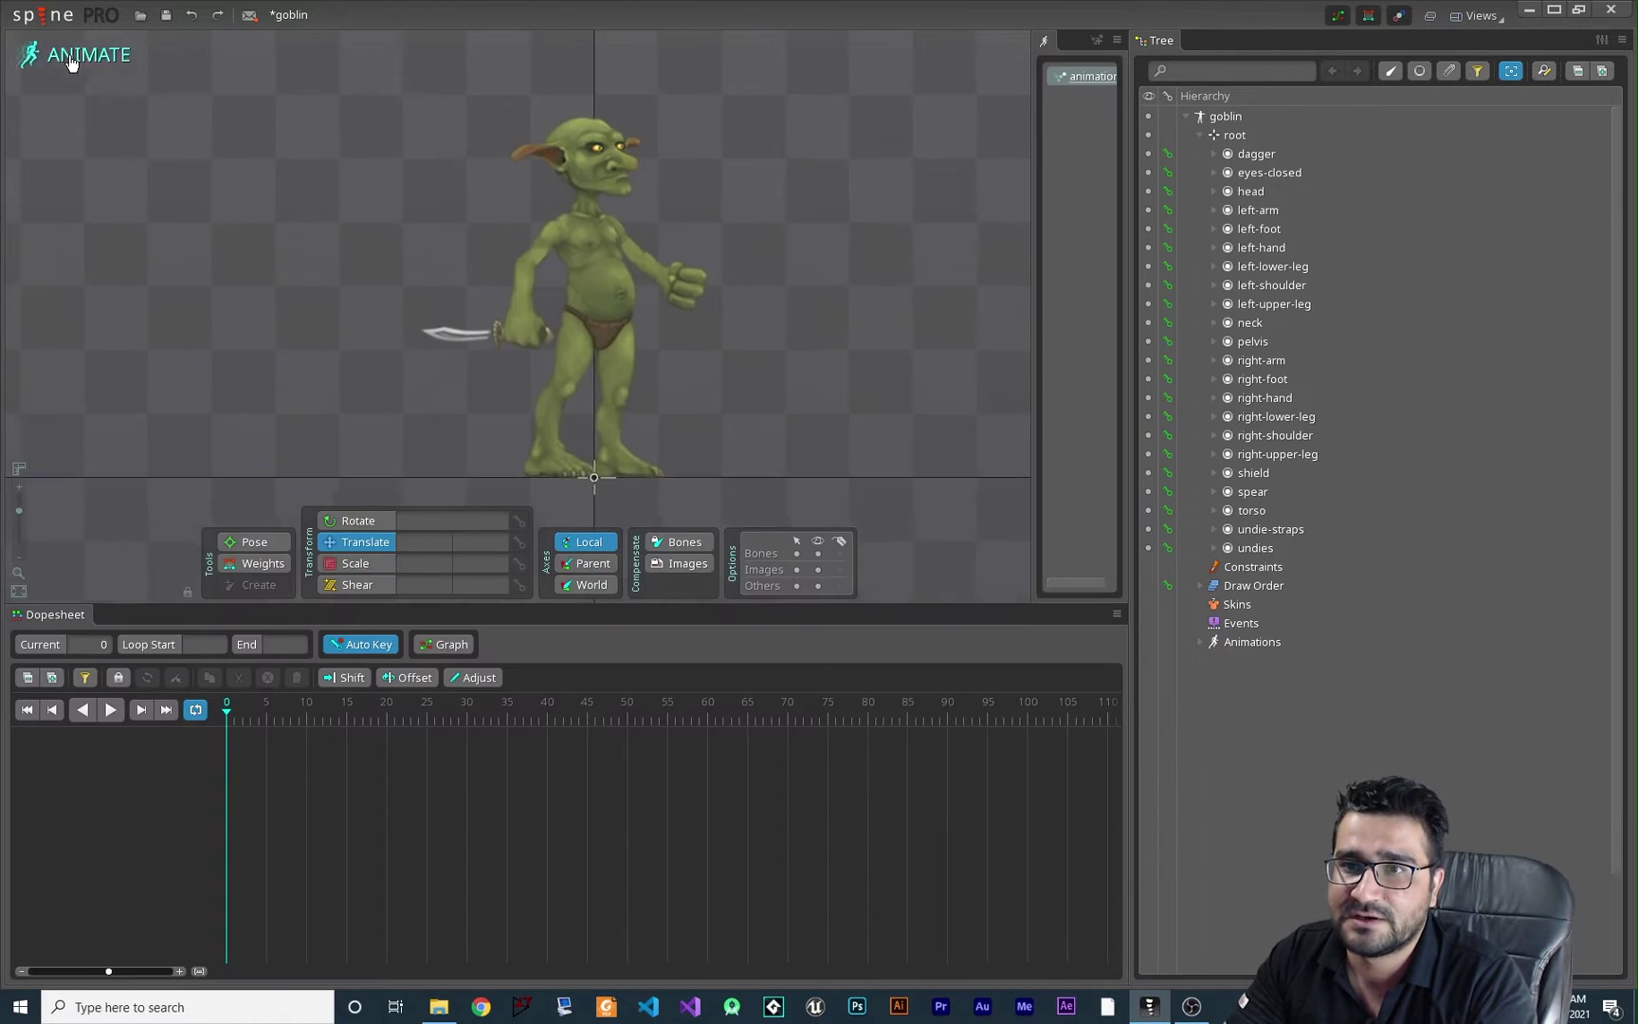
click(71, 57)
click(73, 57)
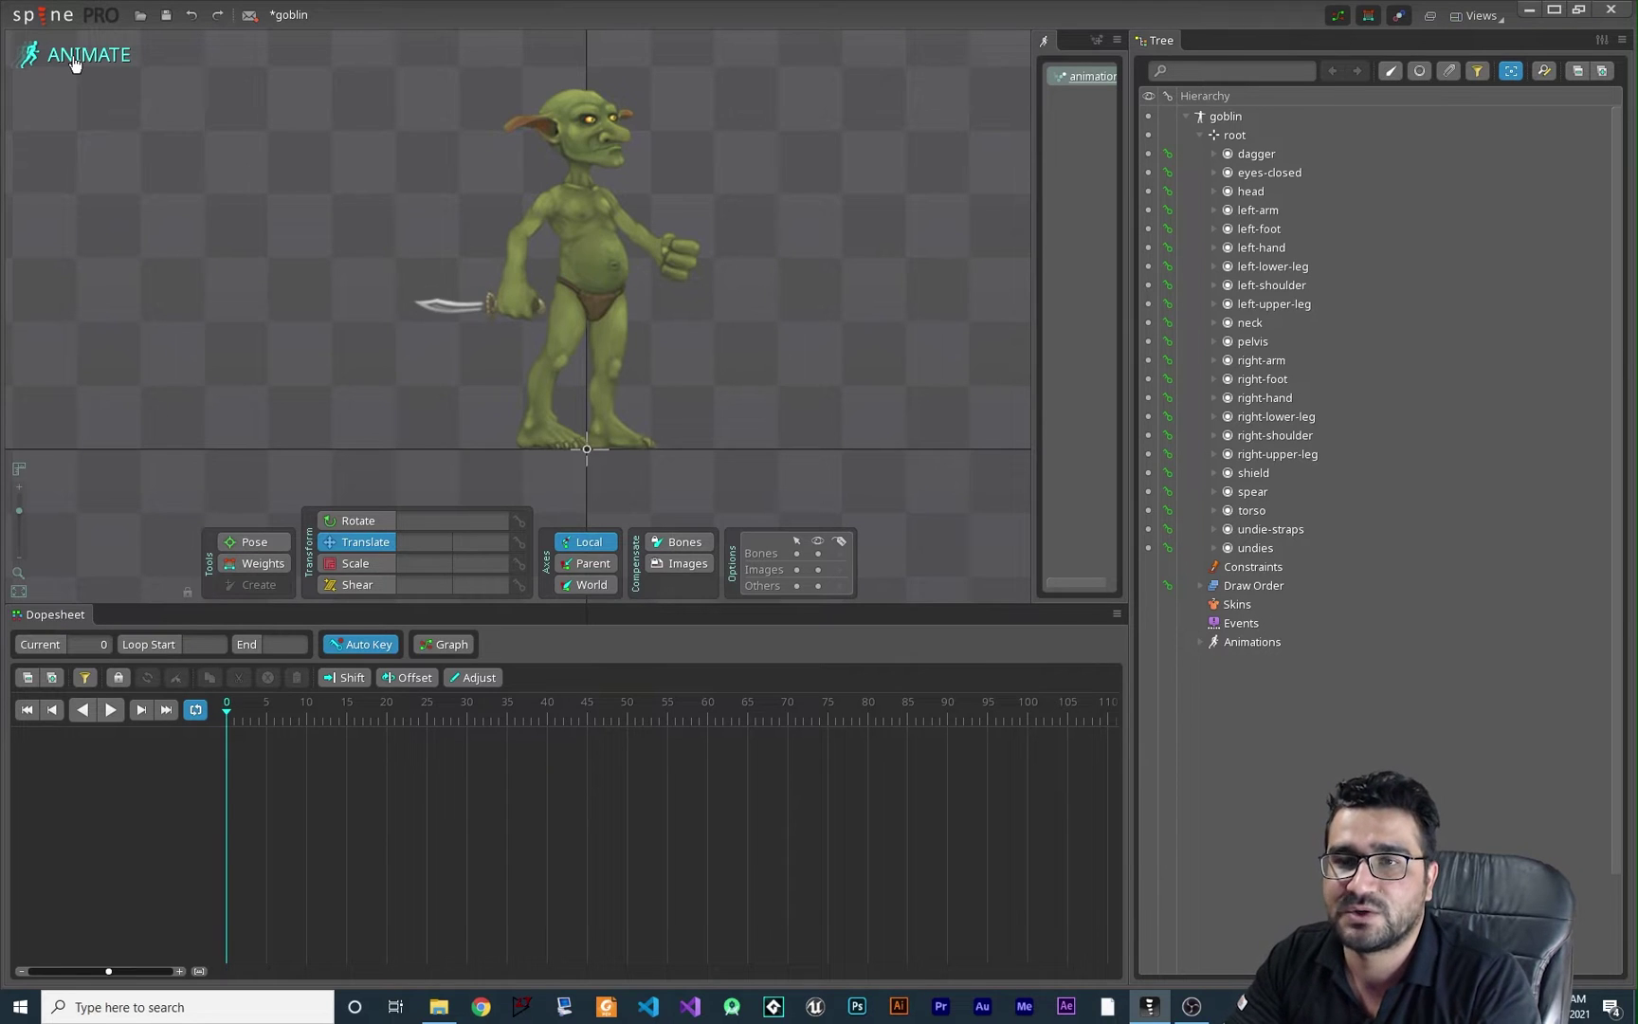
click(74, 59)
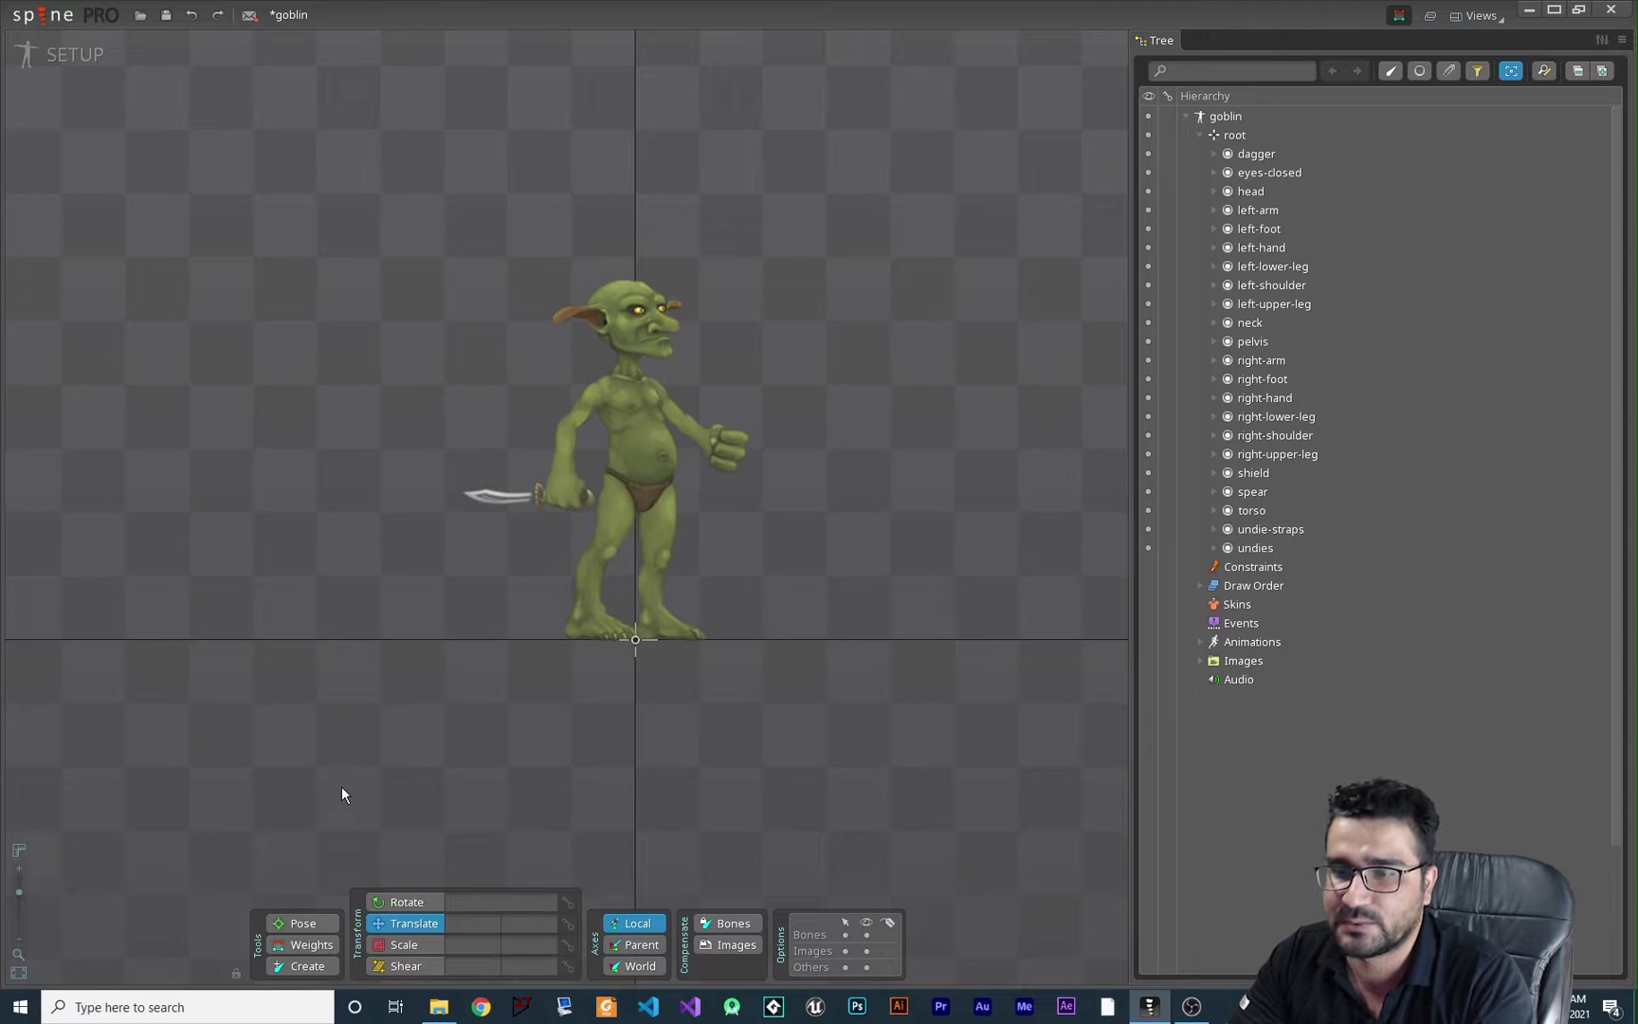
Step: Create a bone under root in front of the goblin's legs with the Create tool and translate it to about X 90.3, Y 100.9
click(307, 967)
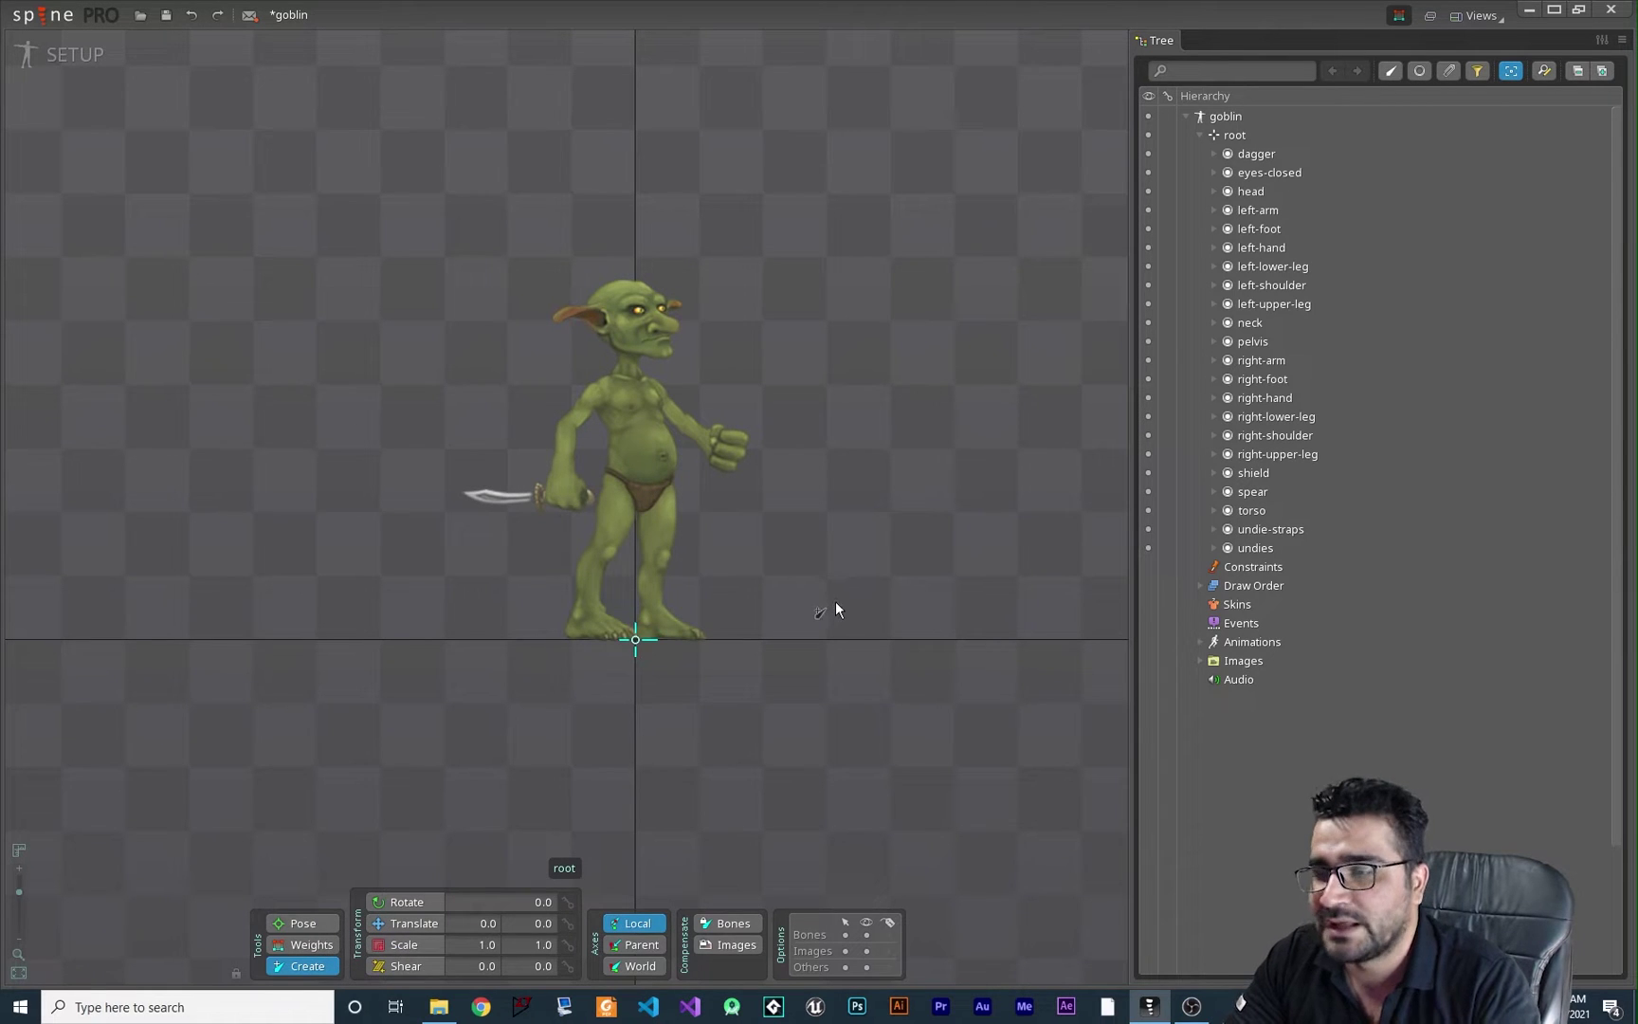
click(1236, 115)
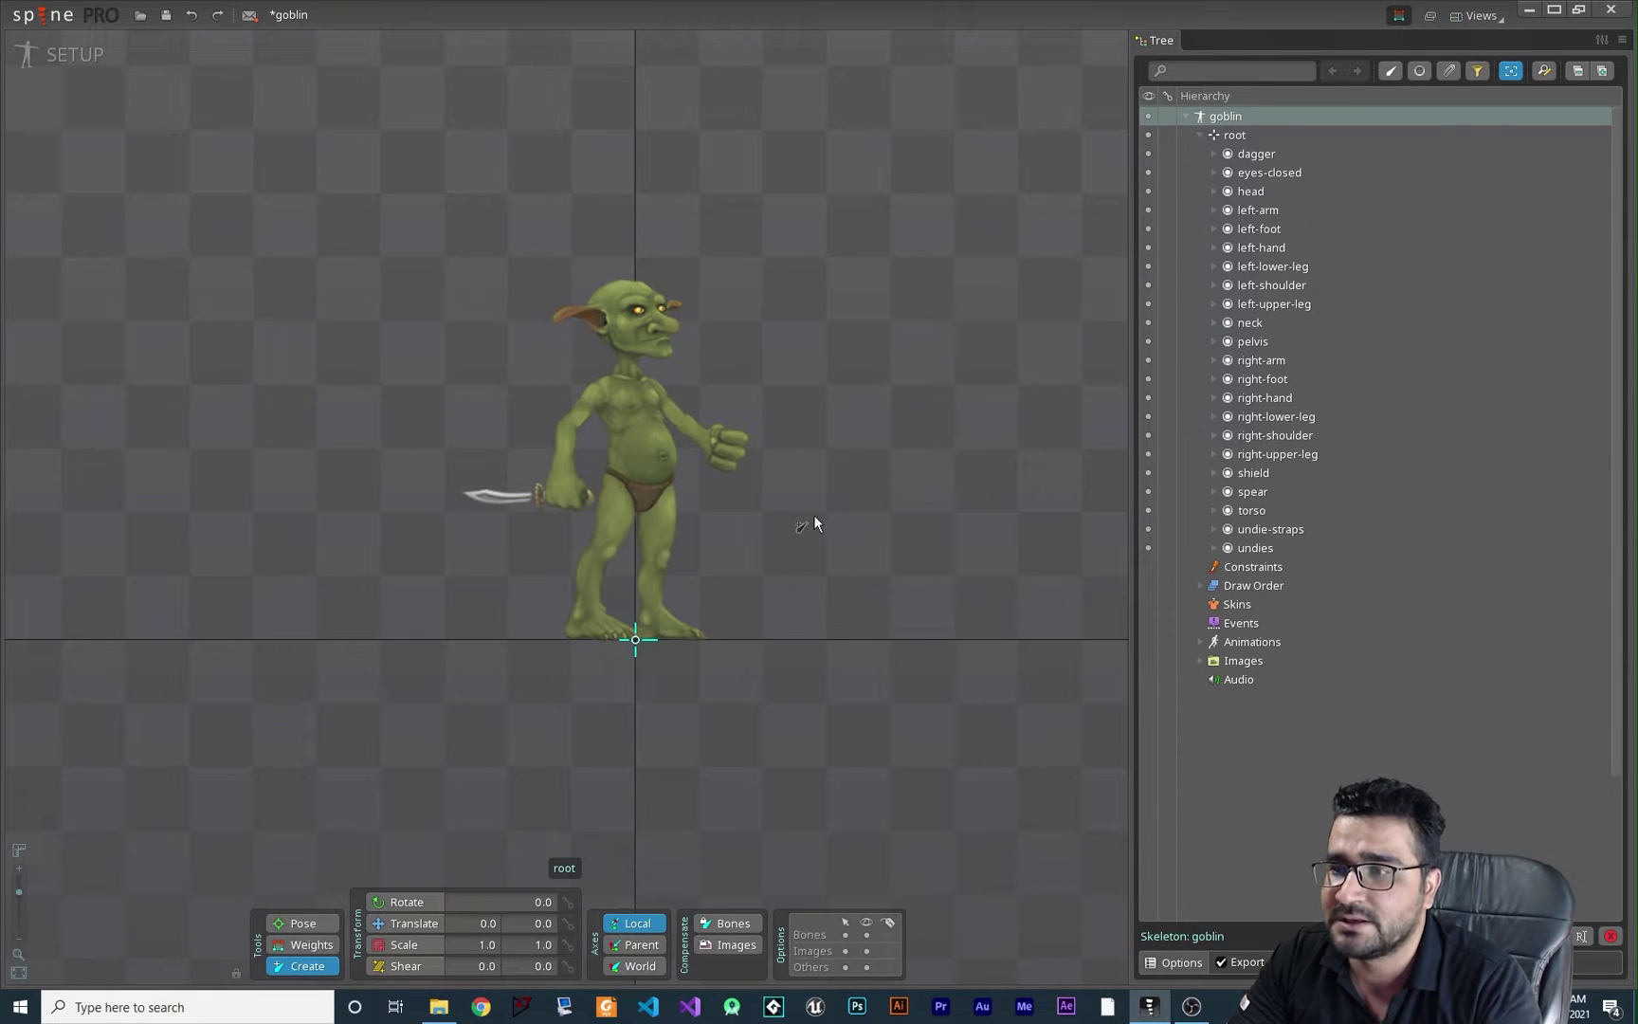
click(762, 515)
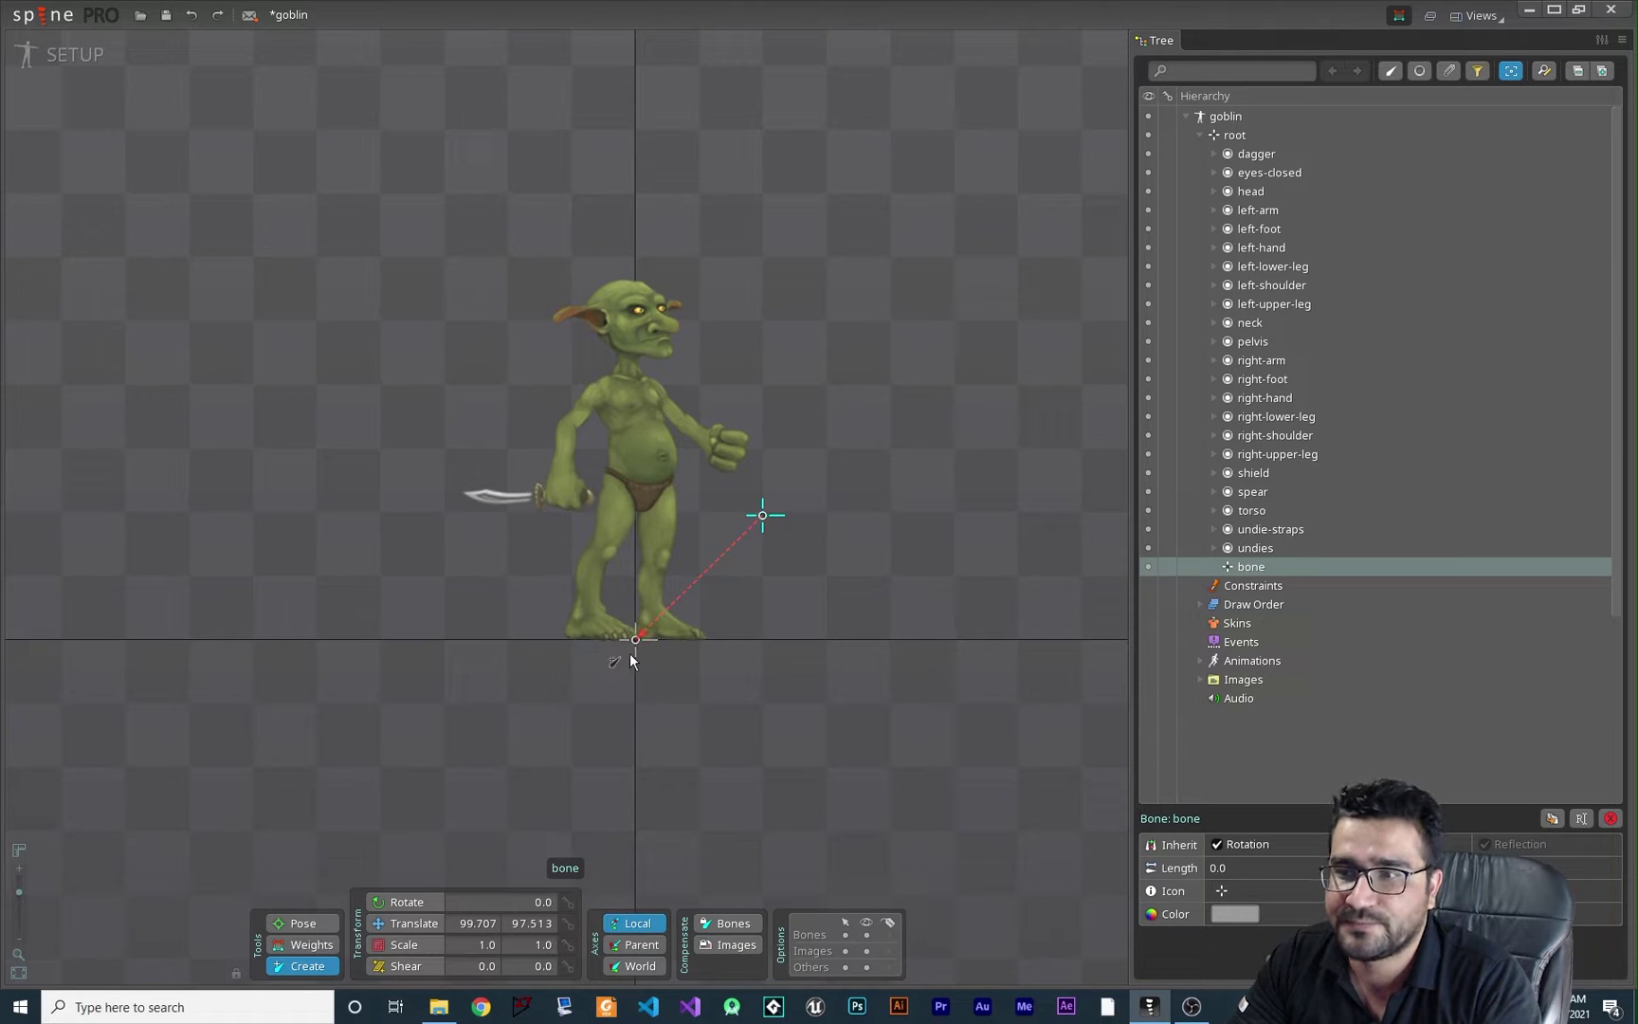
click(413, 923)
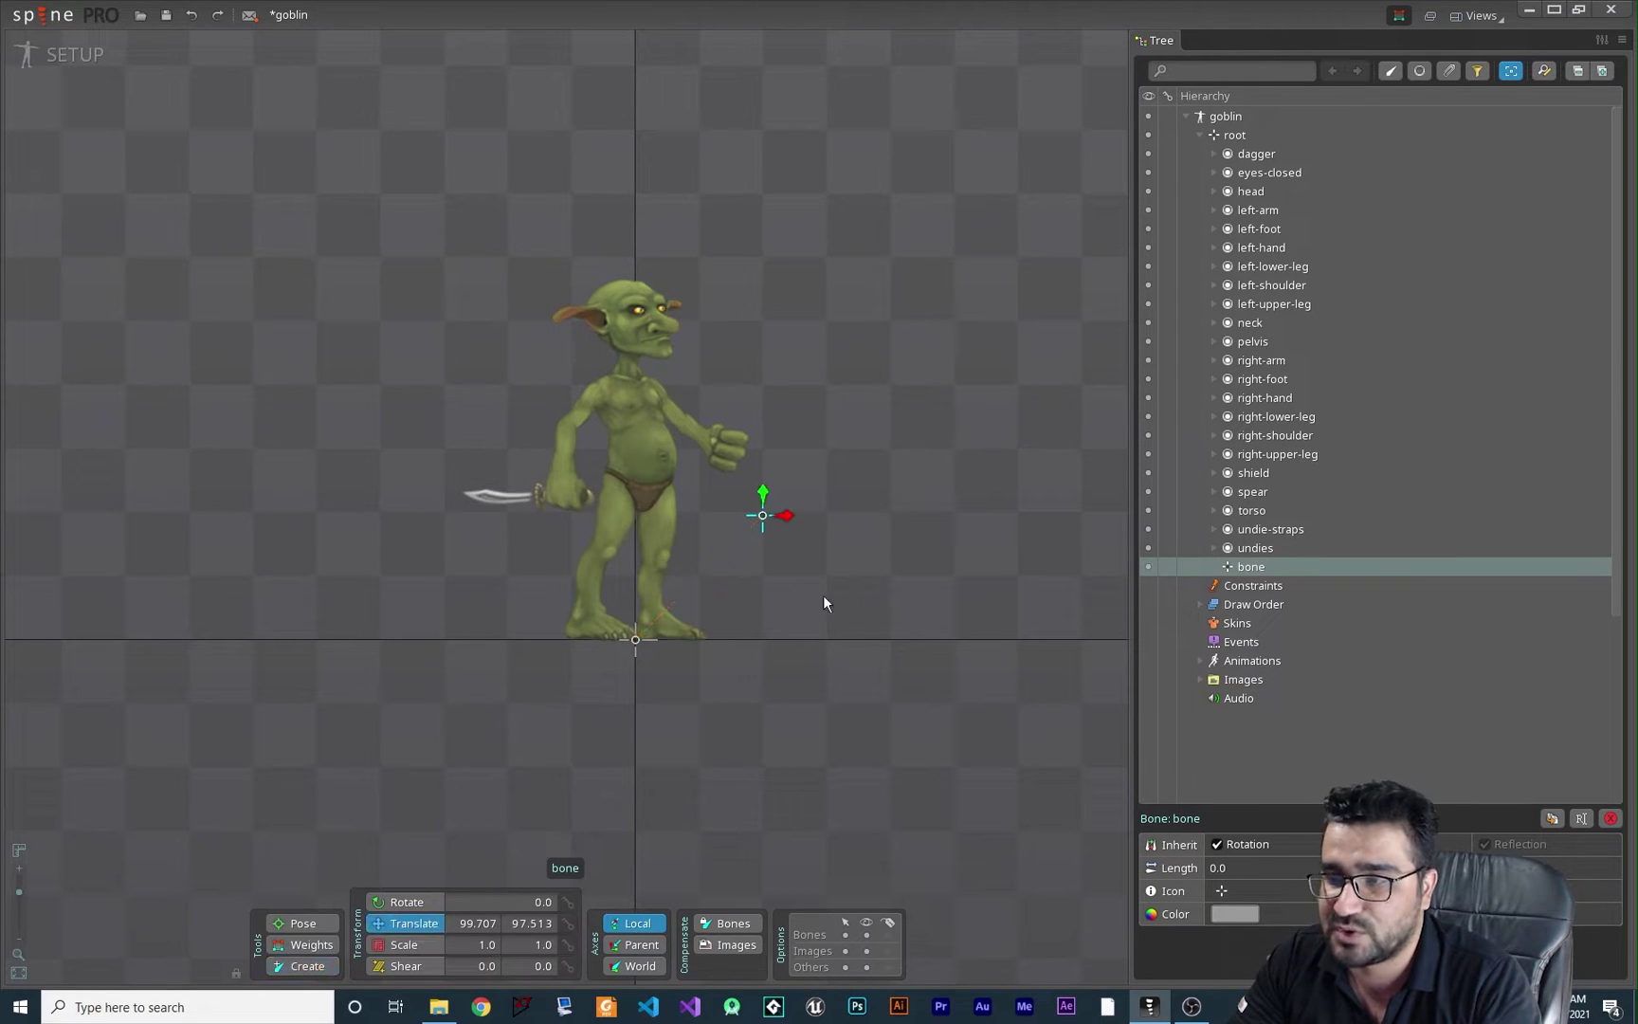
mouse_move(823, 593)
mouse_down()
mouse_move(812, 581)
mouse_move(841, 546)
mouse_move(847, 572)
mouse_move(840, 412)
mouse_move(763, 378)
mouse_move(826, 588)
mouse_move(822, 559)
mouse_move(794, 578)
mouse_up()
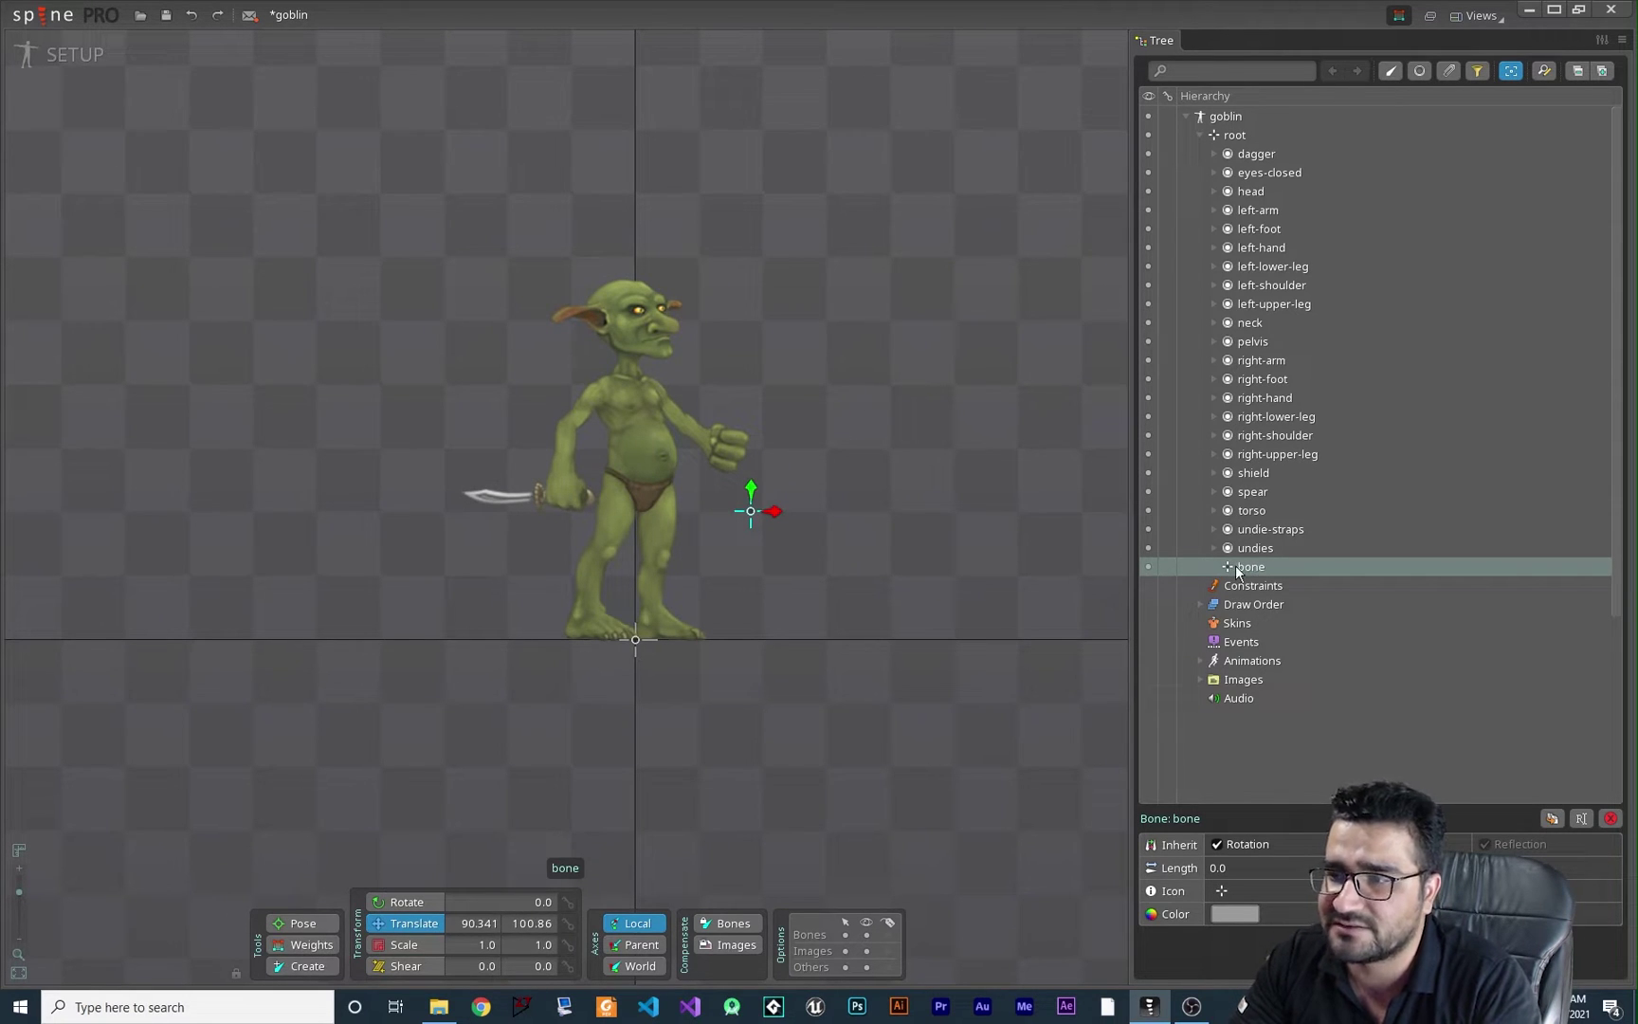
Step: Move the root bone to about X 16.1, Y 18.7 to test how the character follows it, and undo the move
click(637, 645)
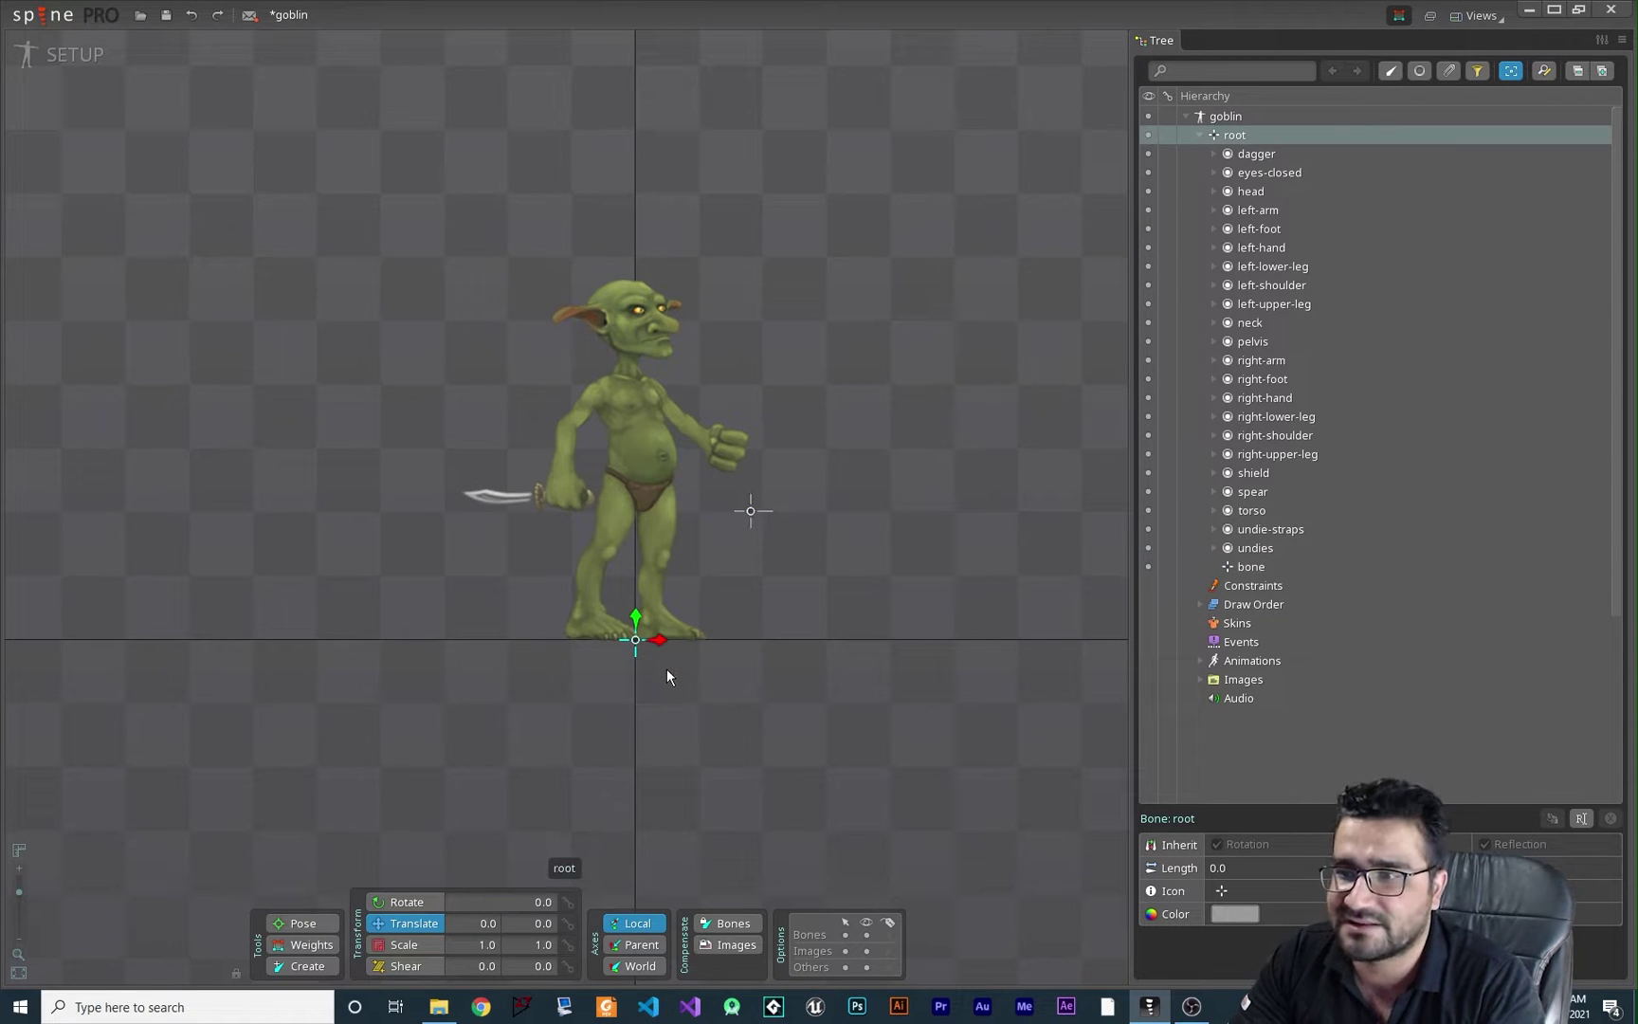
drag(666, 669, 687, 645)
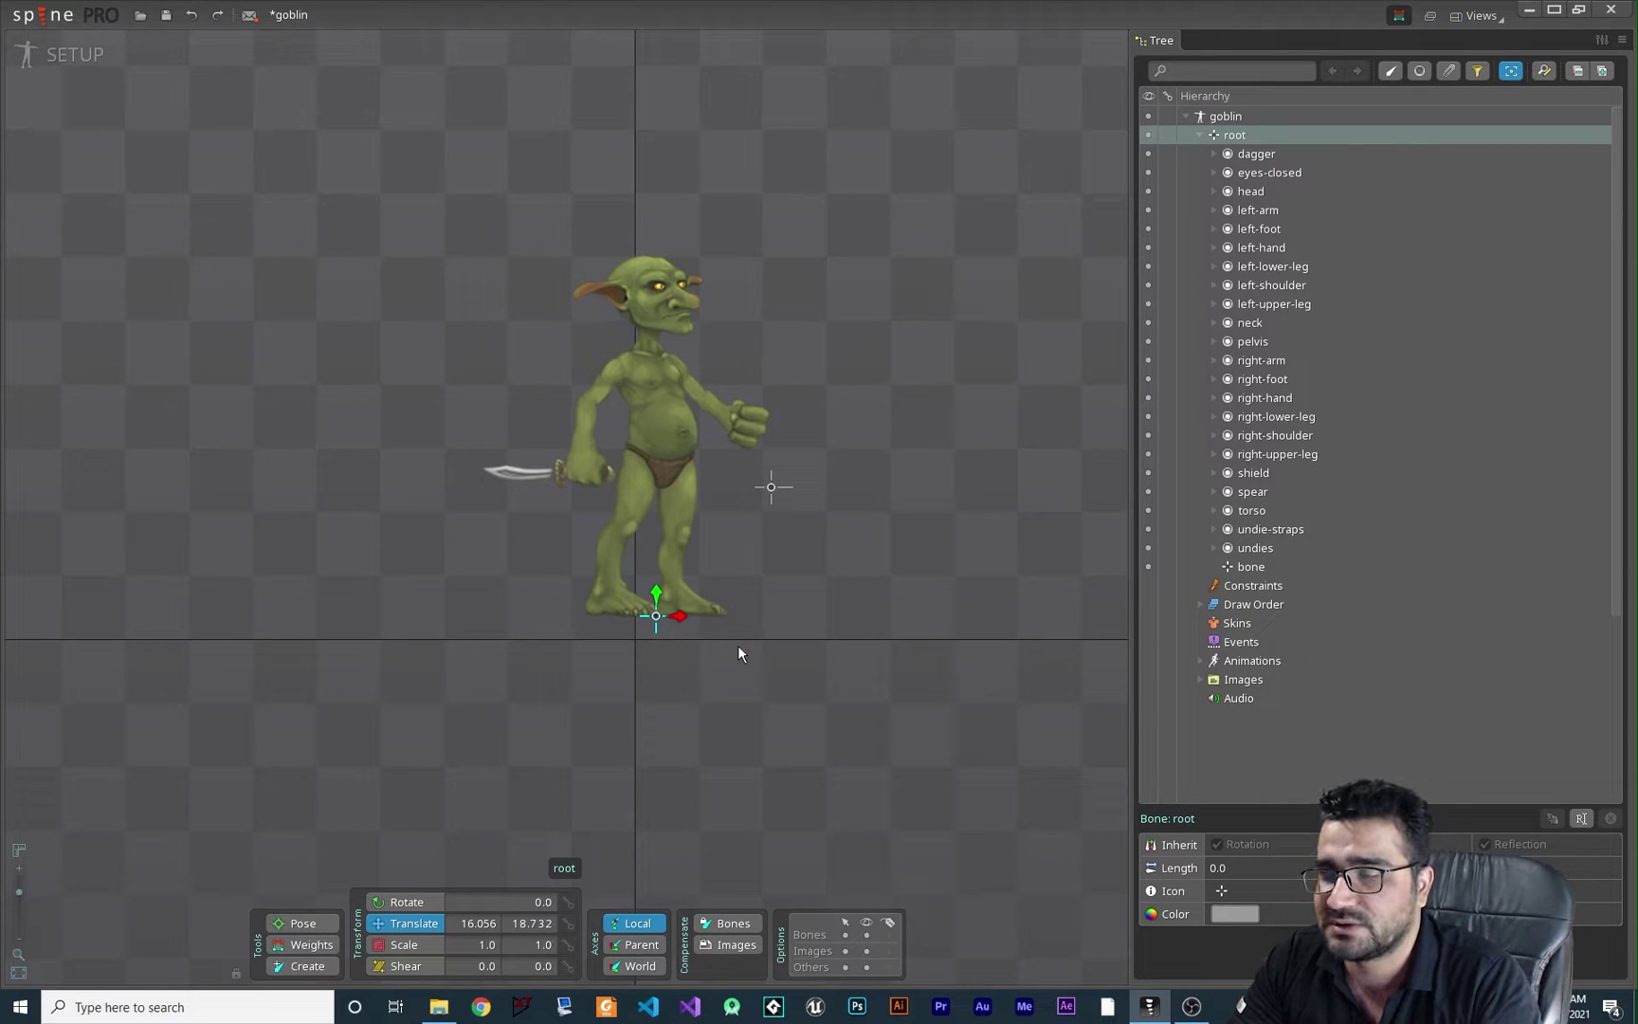
key(ctrl+z)
Step: Delete the test bone under root from the skeleton
click(1250, 567)
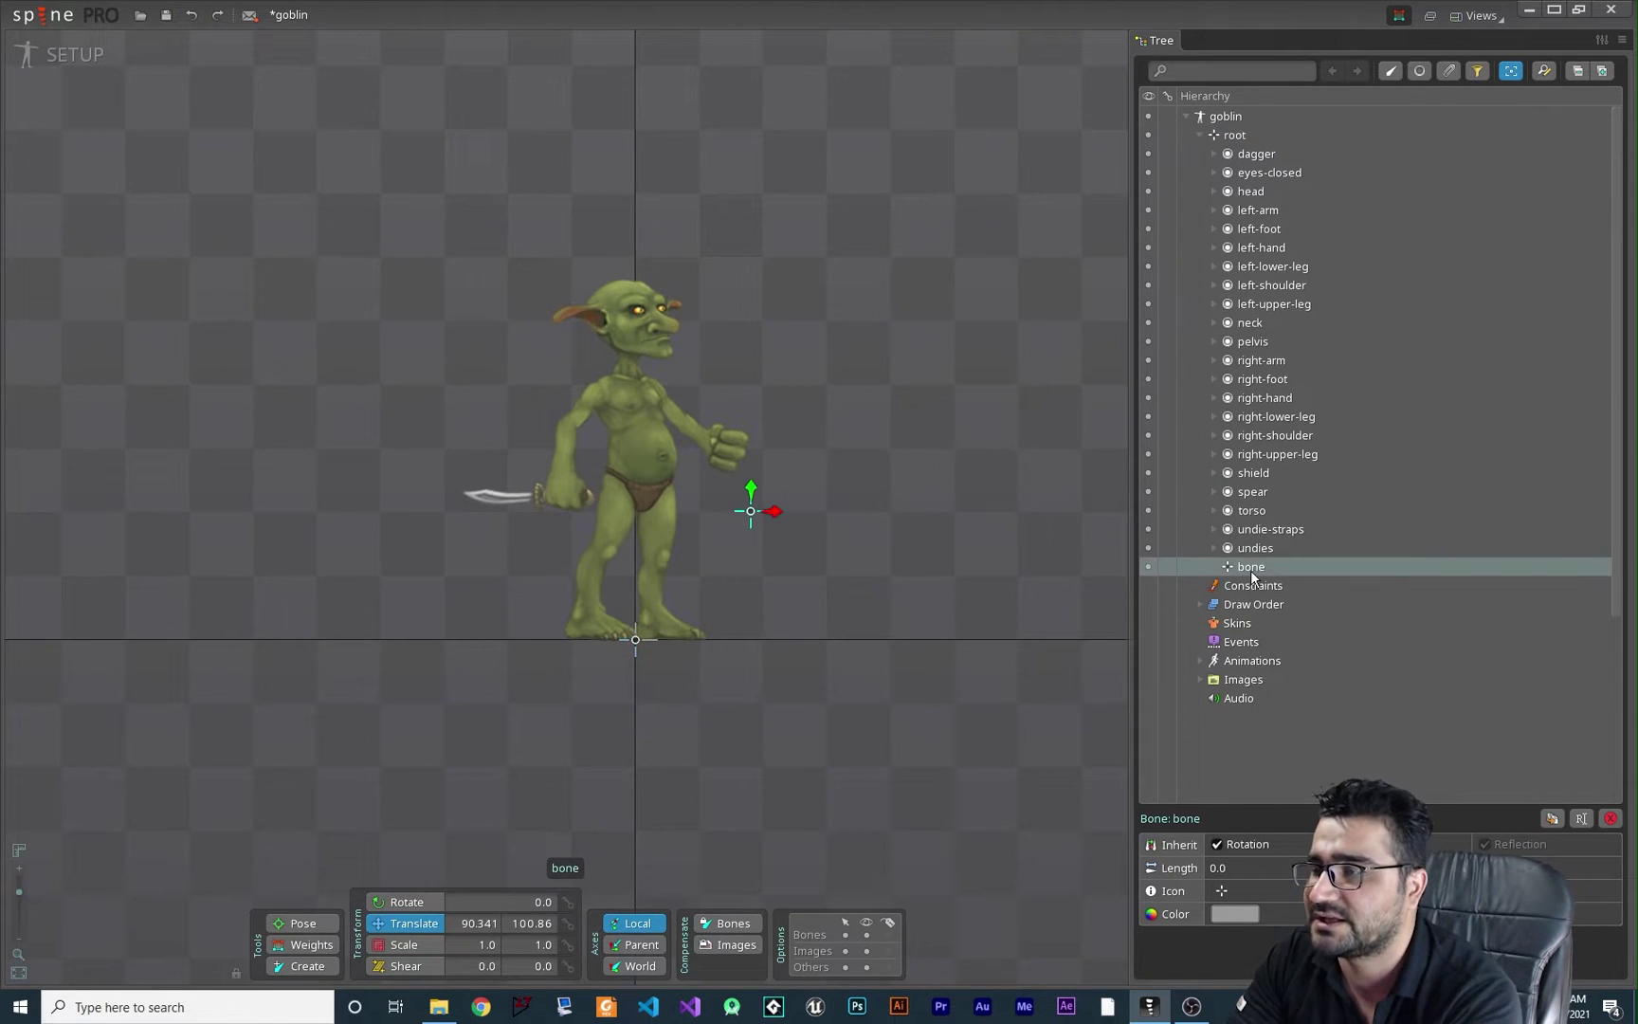
key(Delete)
key(Return)
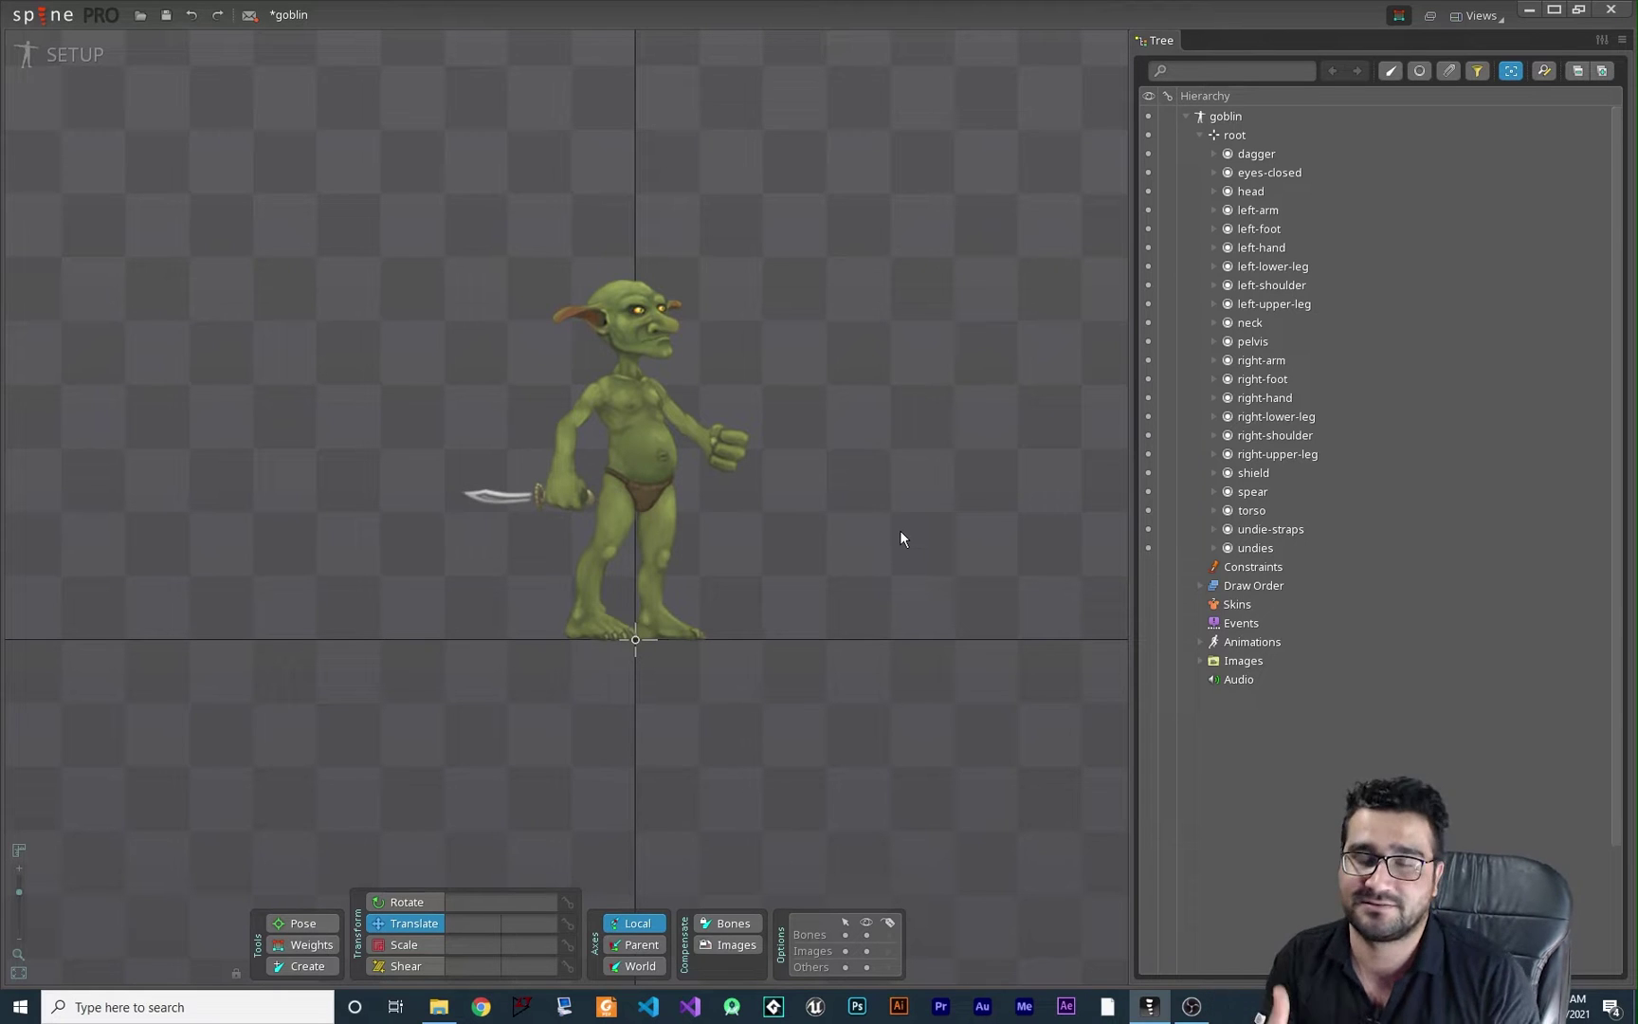
Step: Create a torso bone about 65.8 long under root, from the belly up to the chest, with the torso slot attached, and check its hierarchy
key(b)
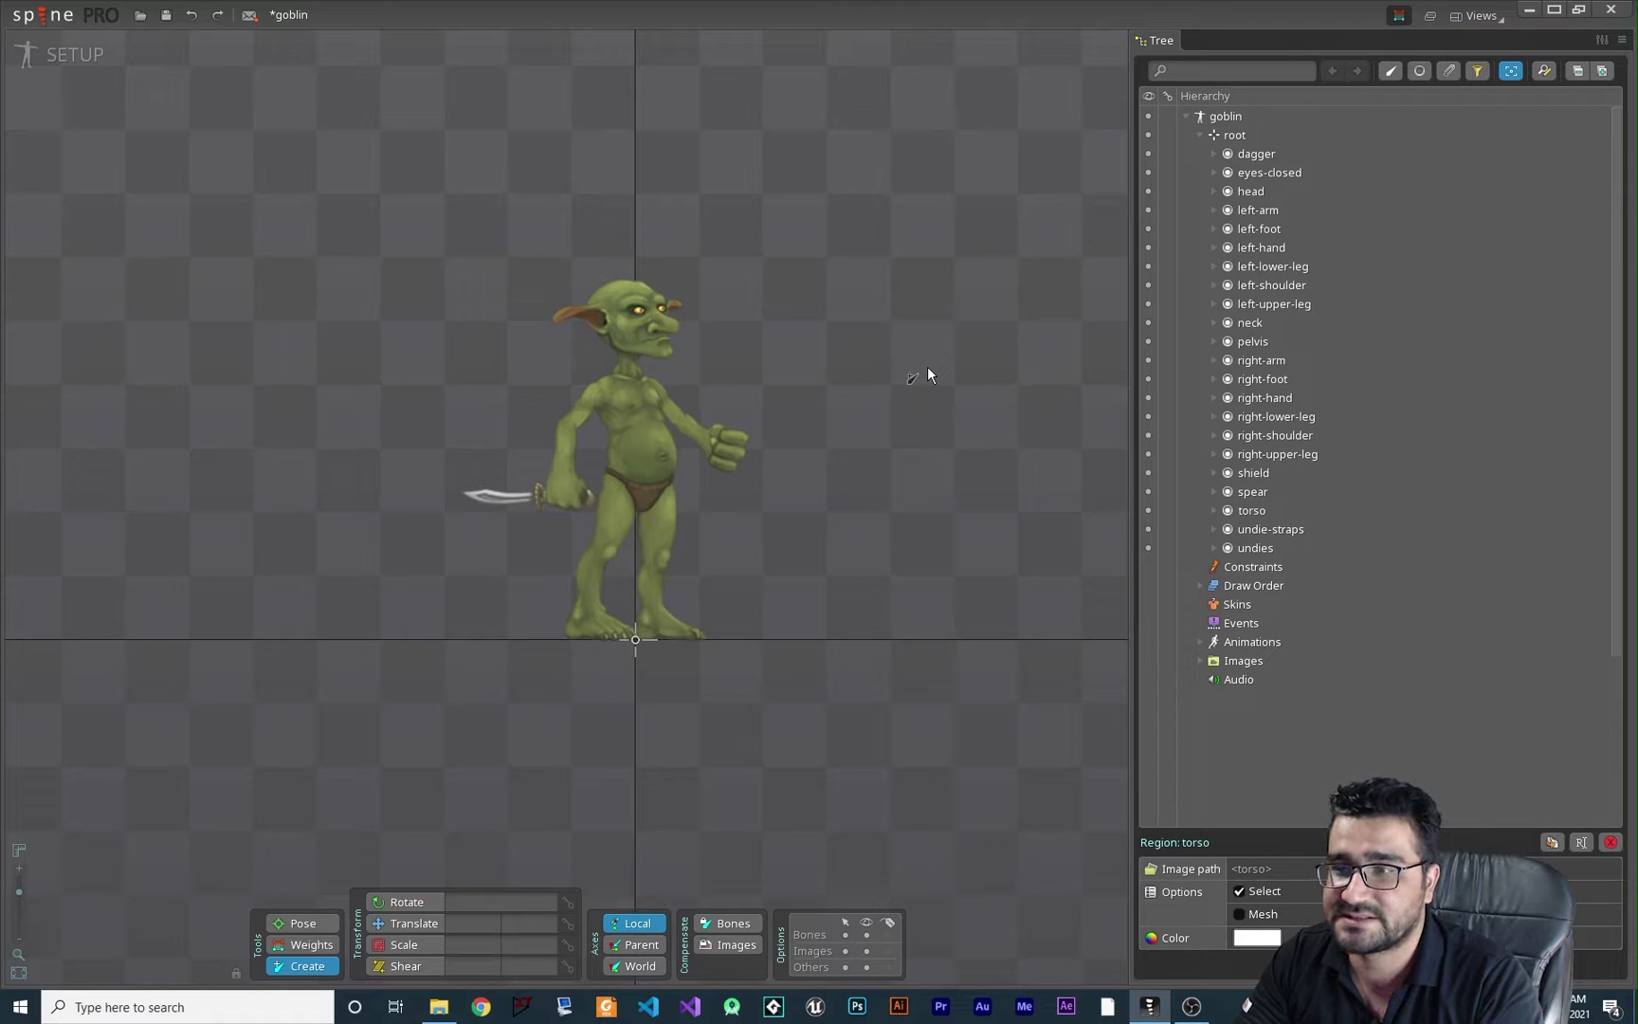
click(298, 968)
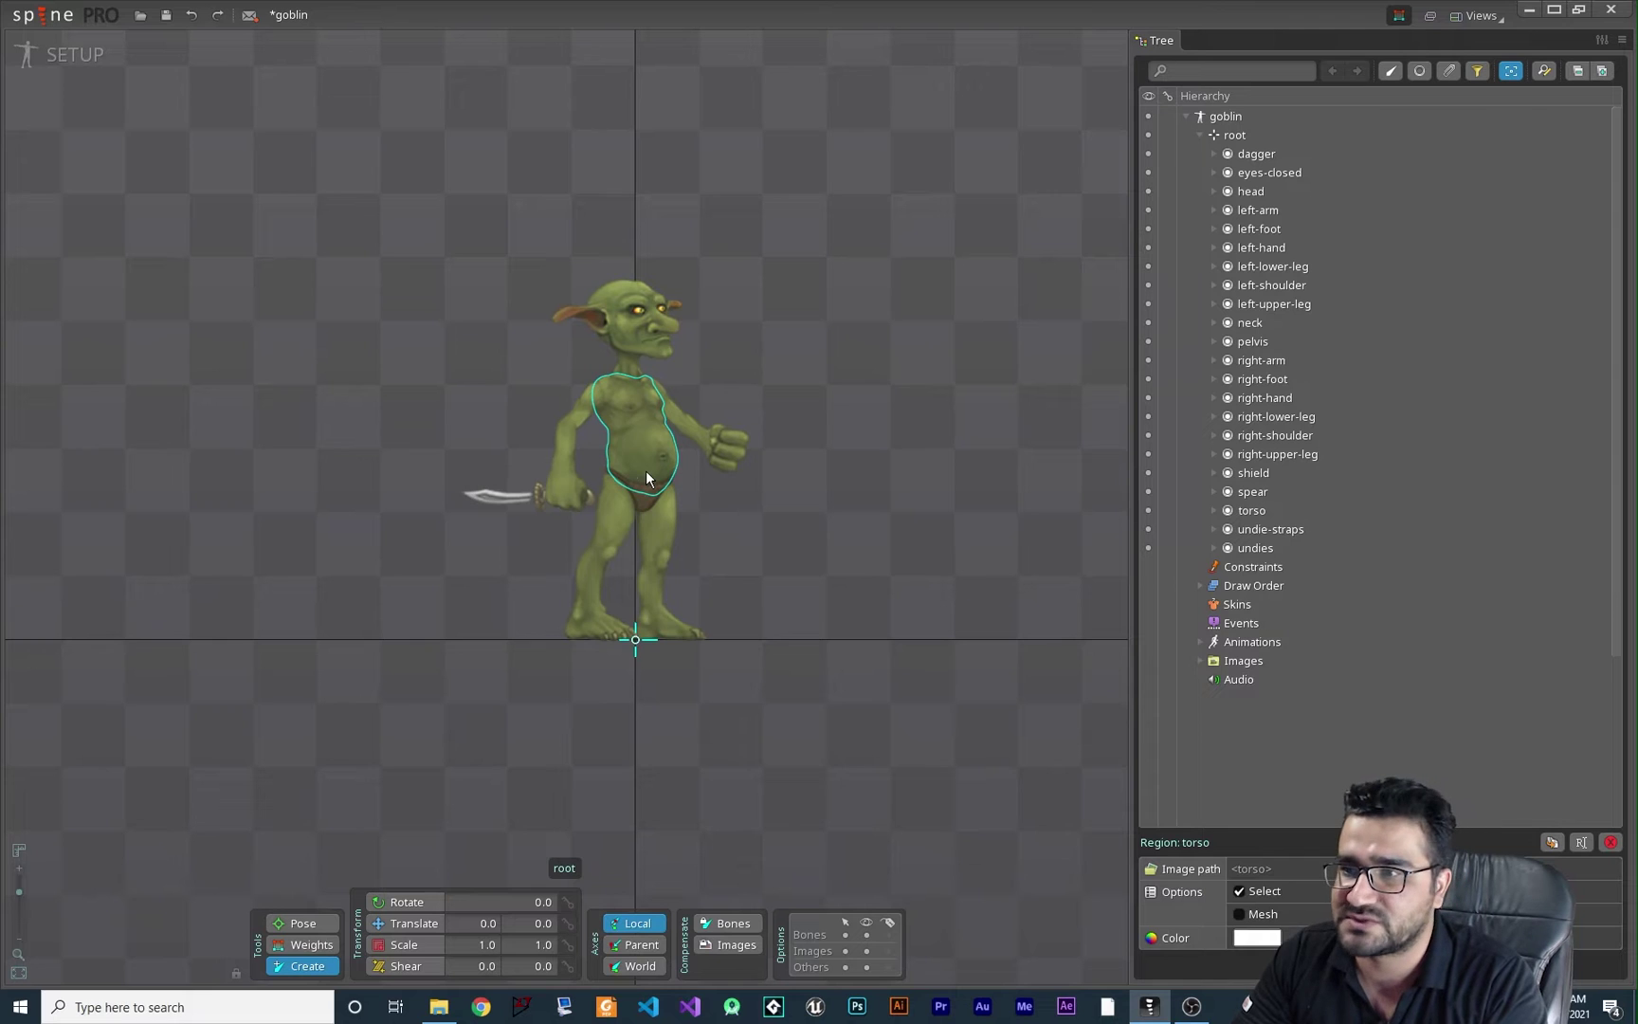
drag(645, 469, 633, 388)
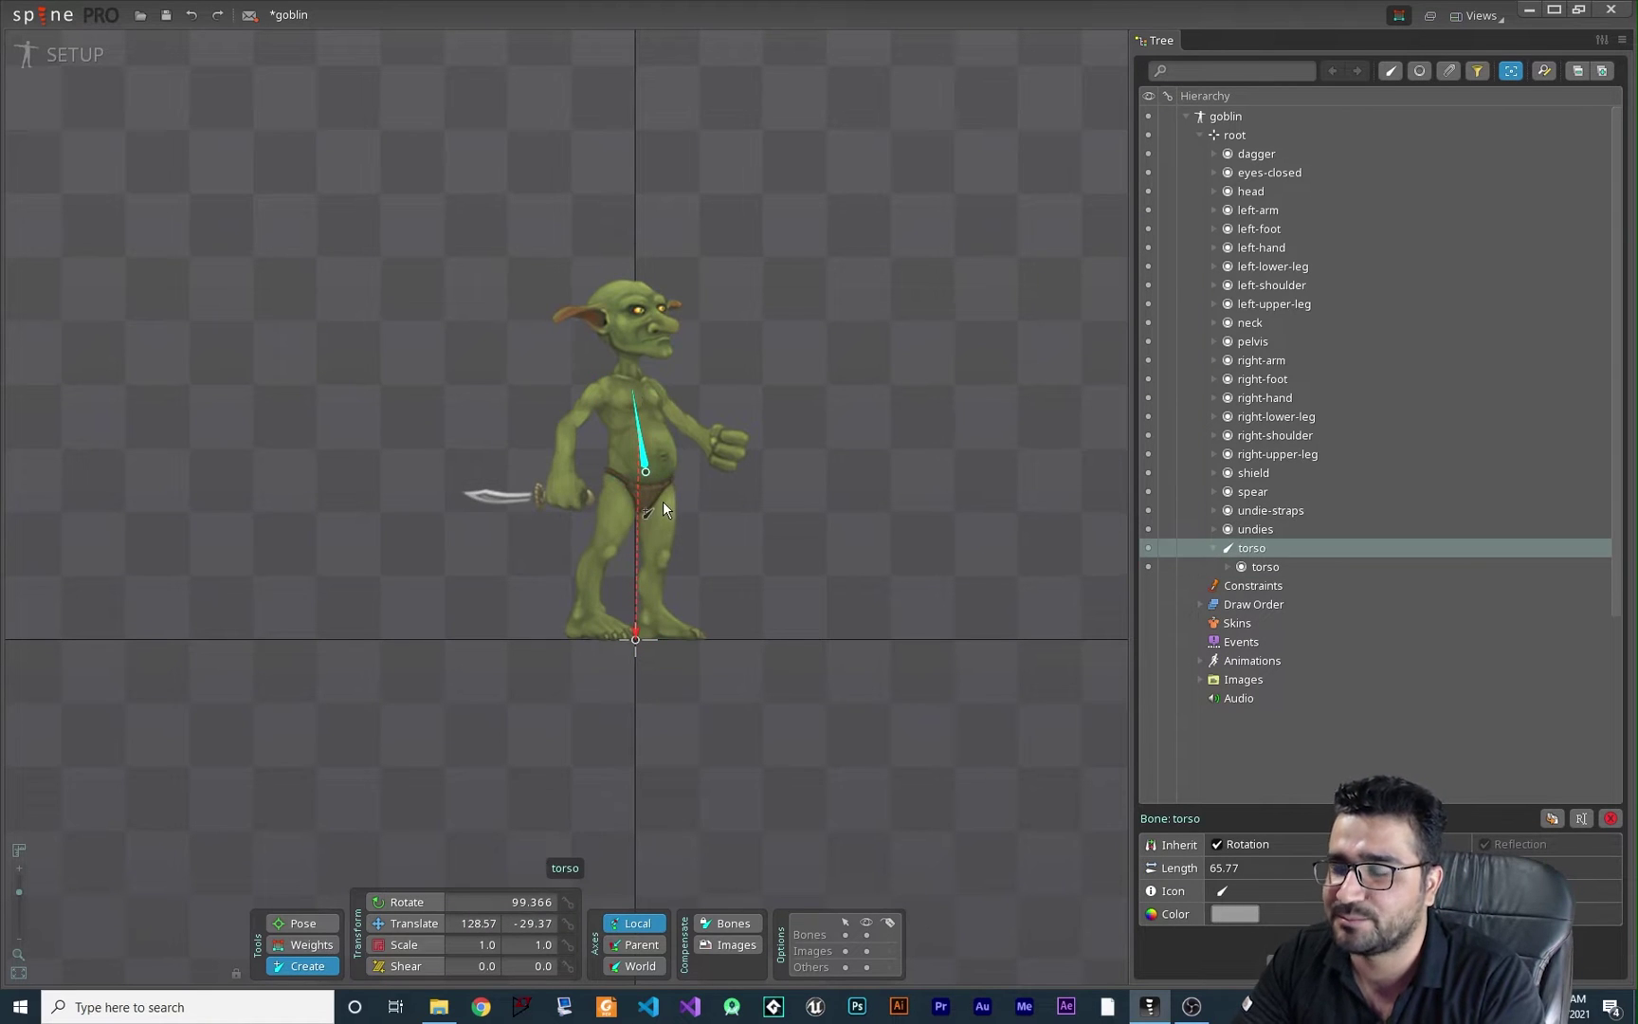
click(1227, 567)
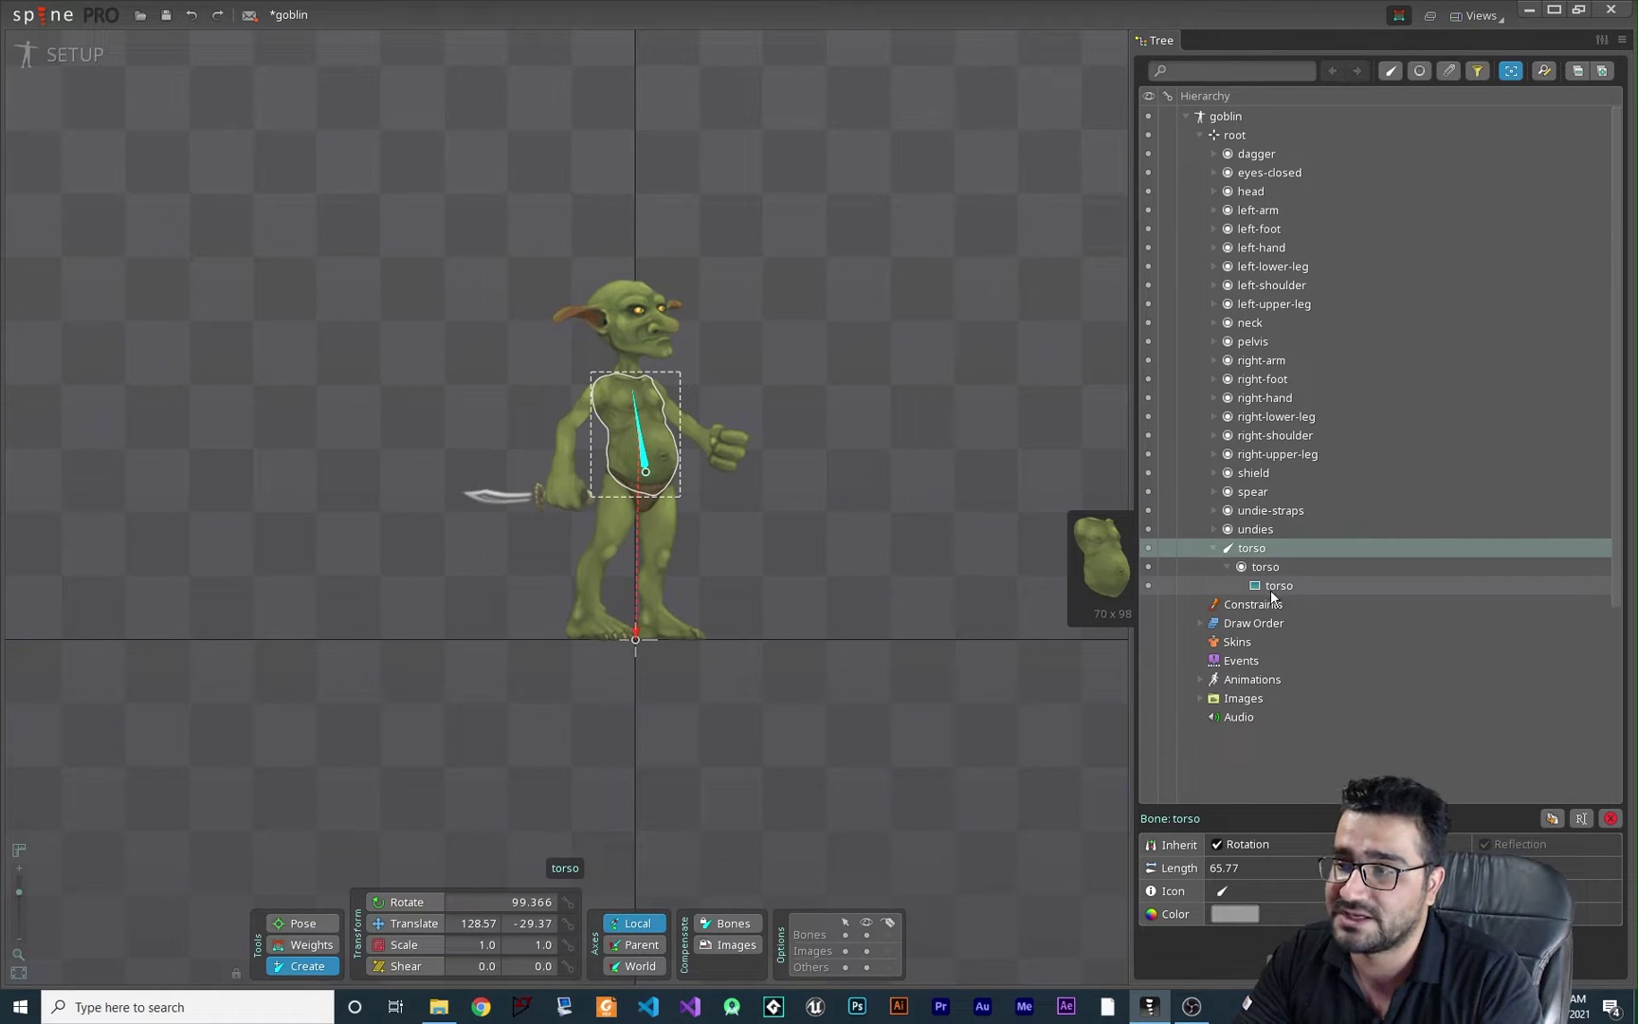
click(1214, 549)
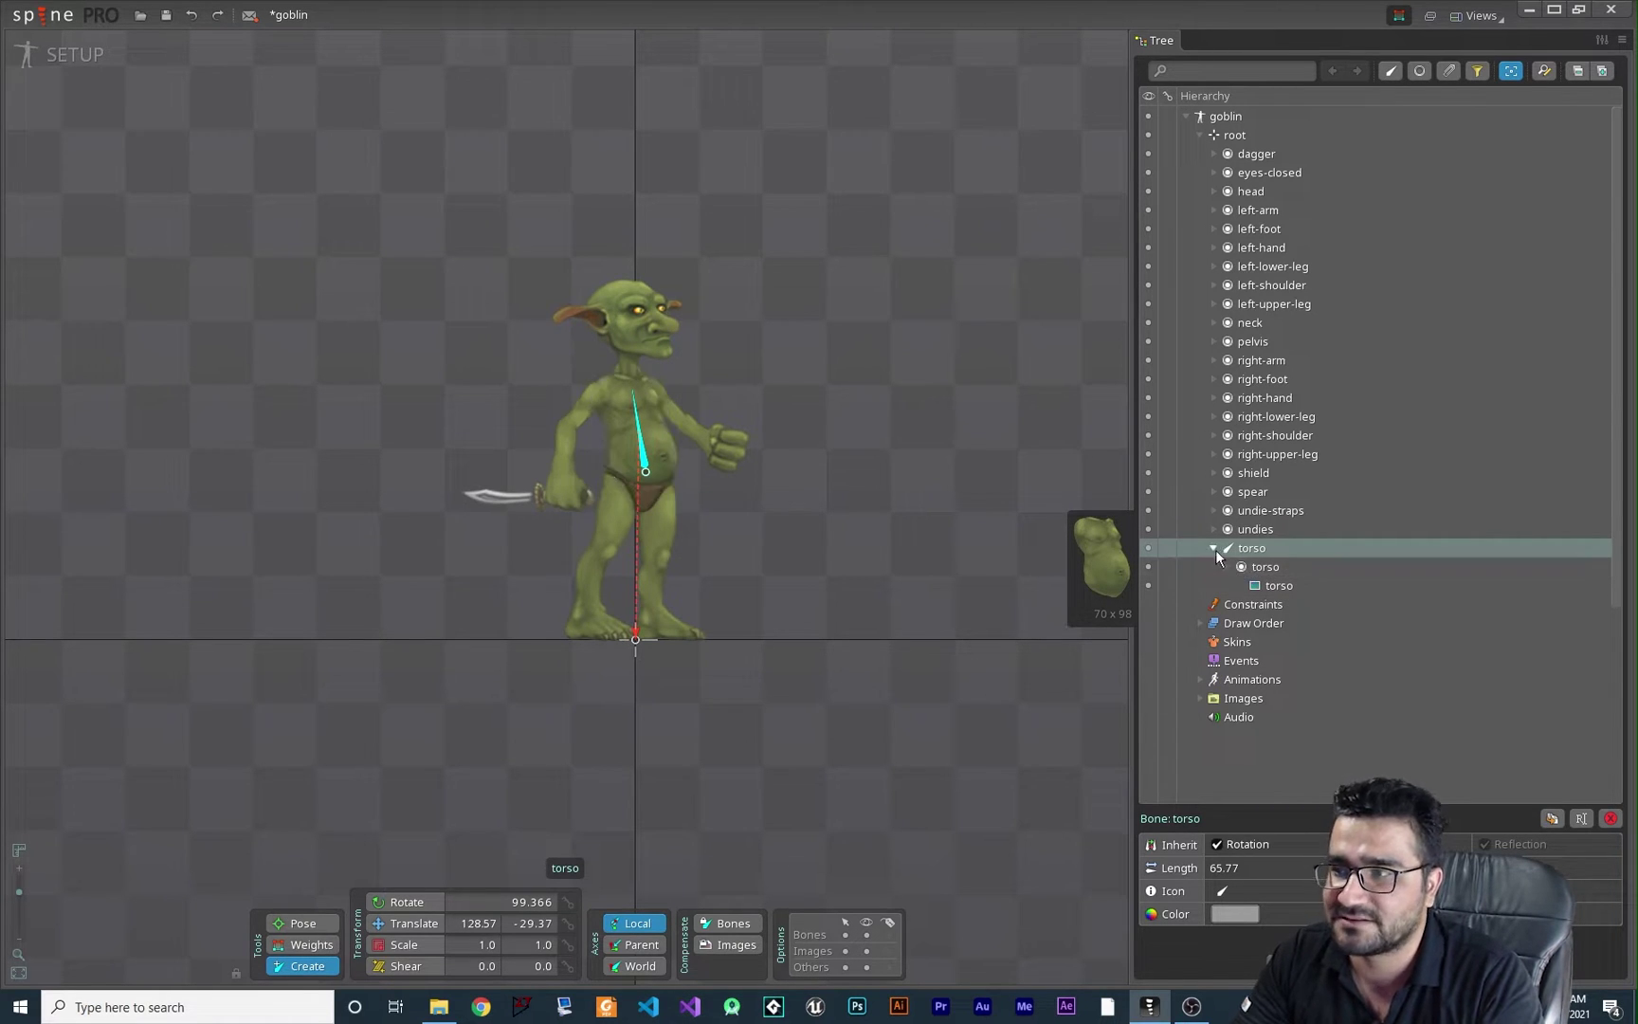
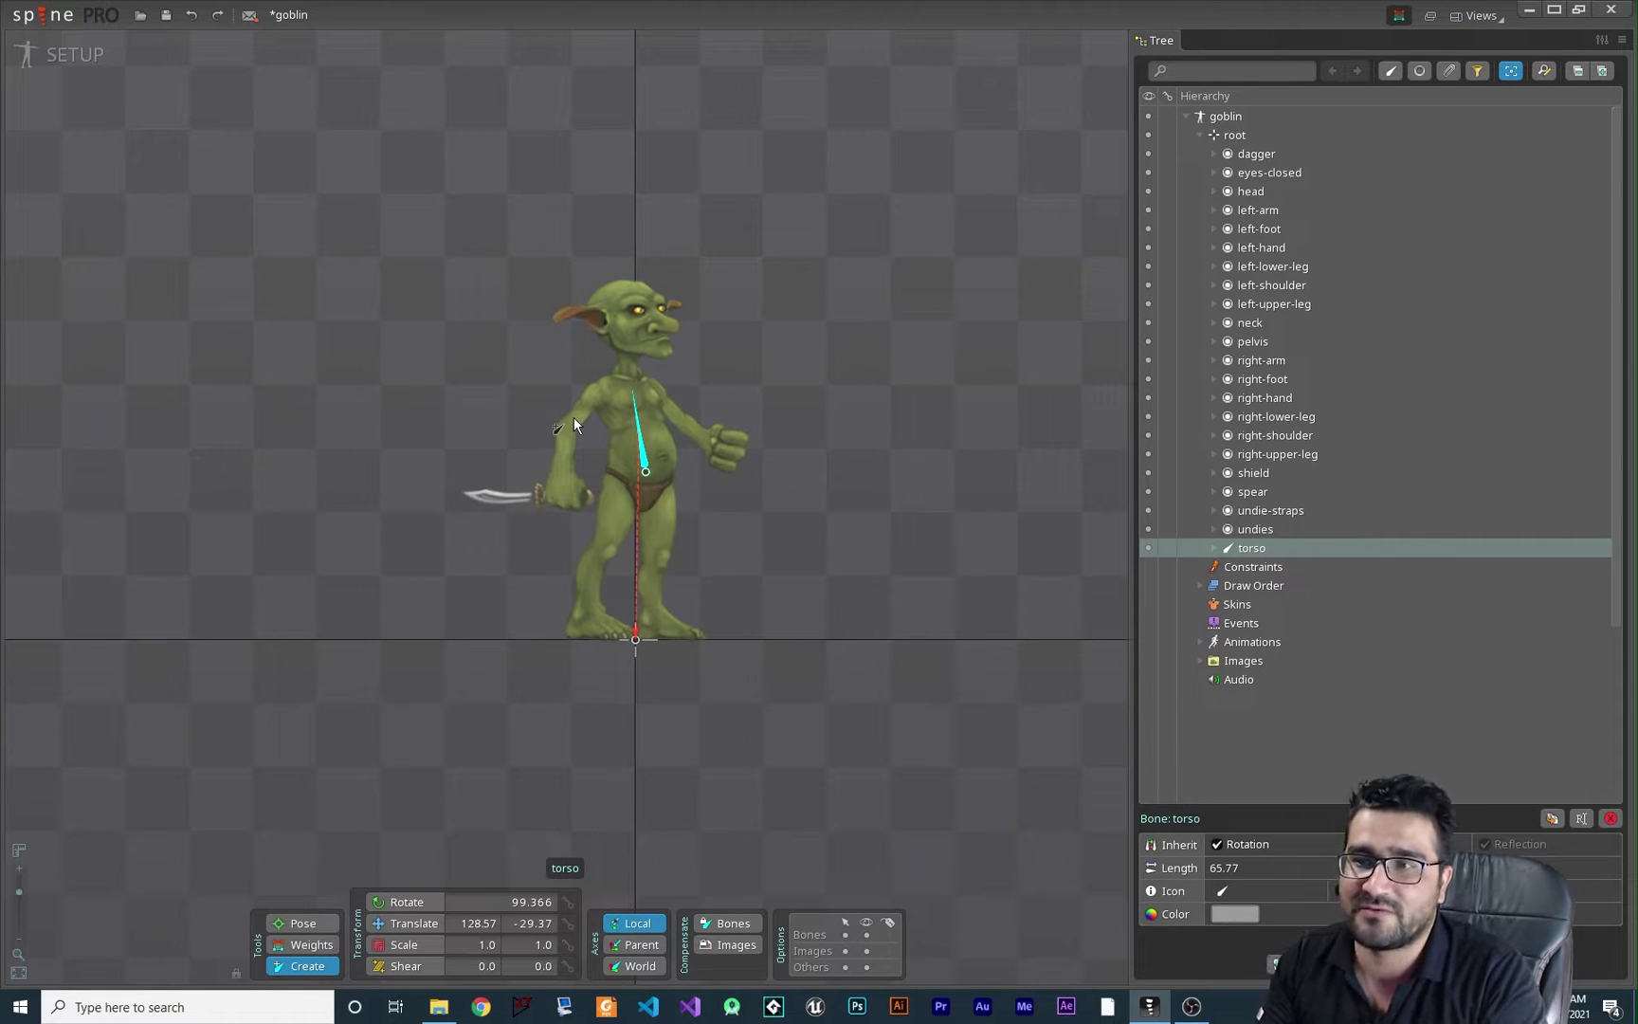
Step: Create a neck bone about 21.4 long as a child of the torso bone, with the neck slot attached
scroll(633, 431, up, 3)
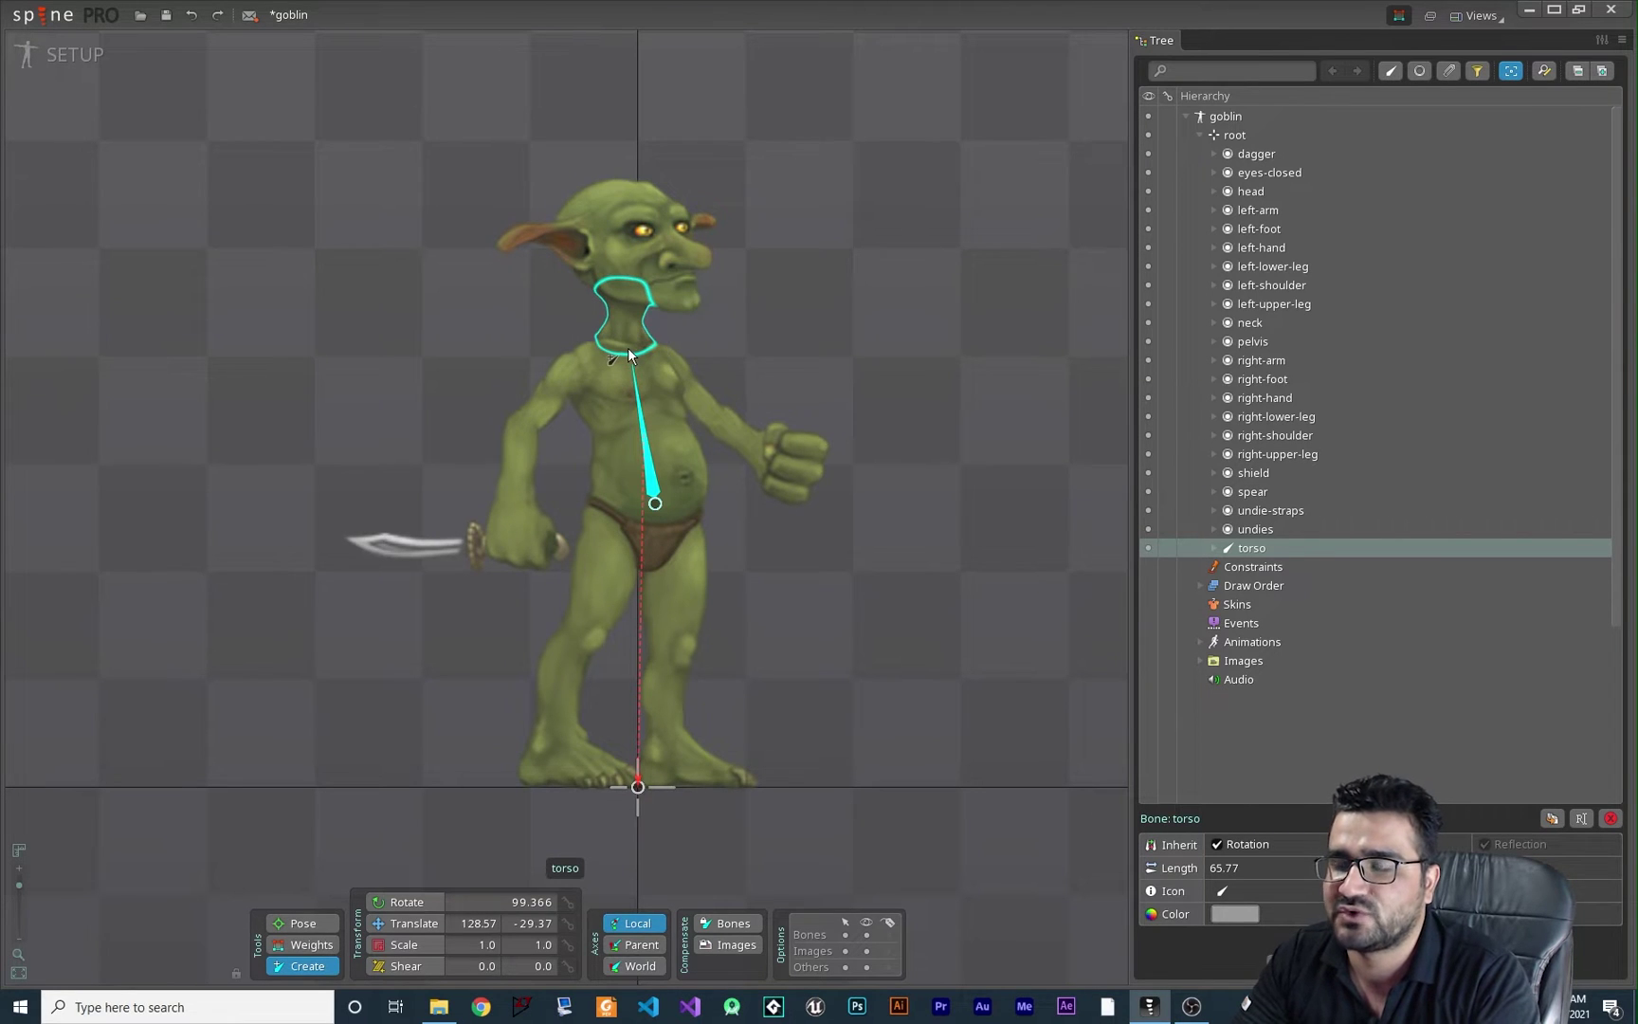
drag(627, 348, 629, 308)
click(631, 312)
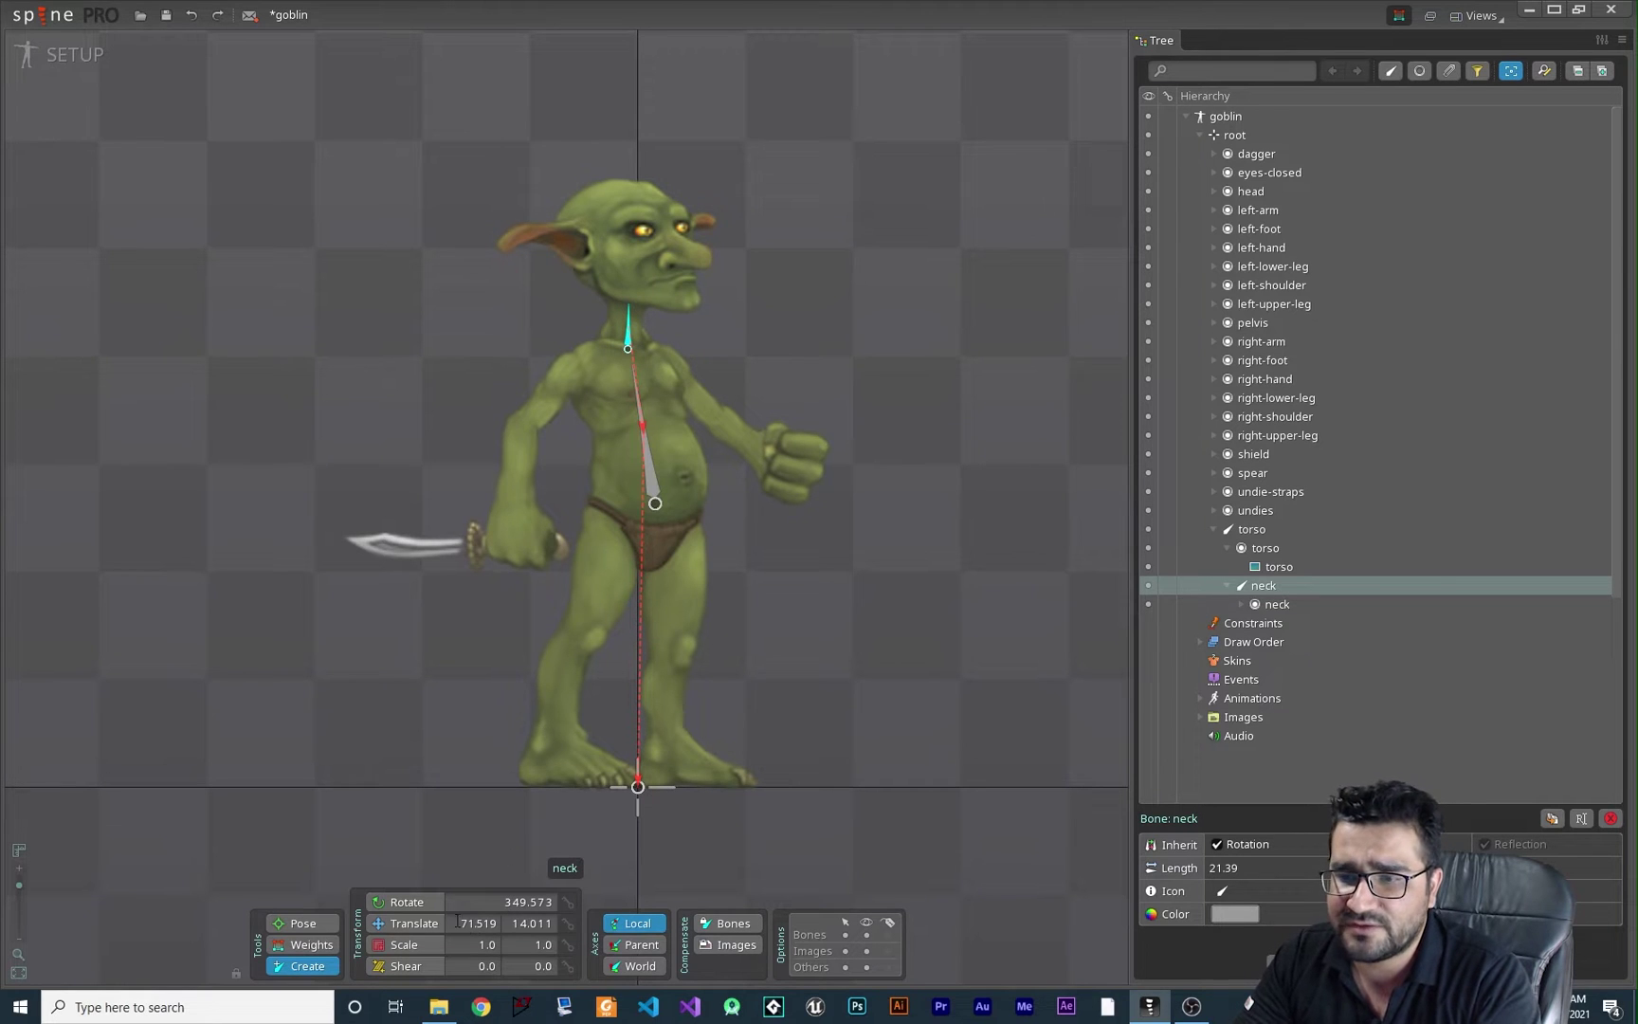
Step: Test the neck's parenting by rotating the torso bone, leaving it at about 98.2 degrees
click(414, 901)
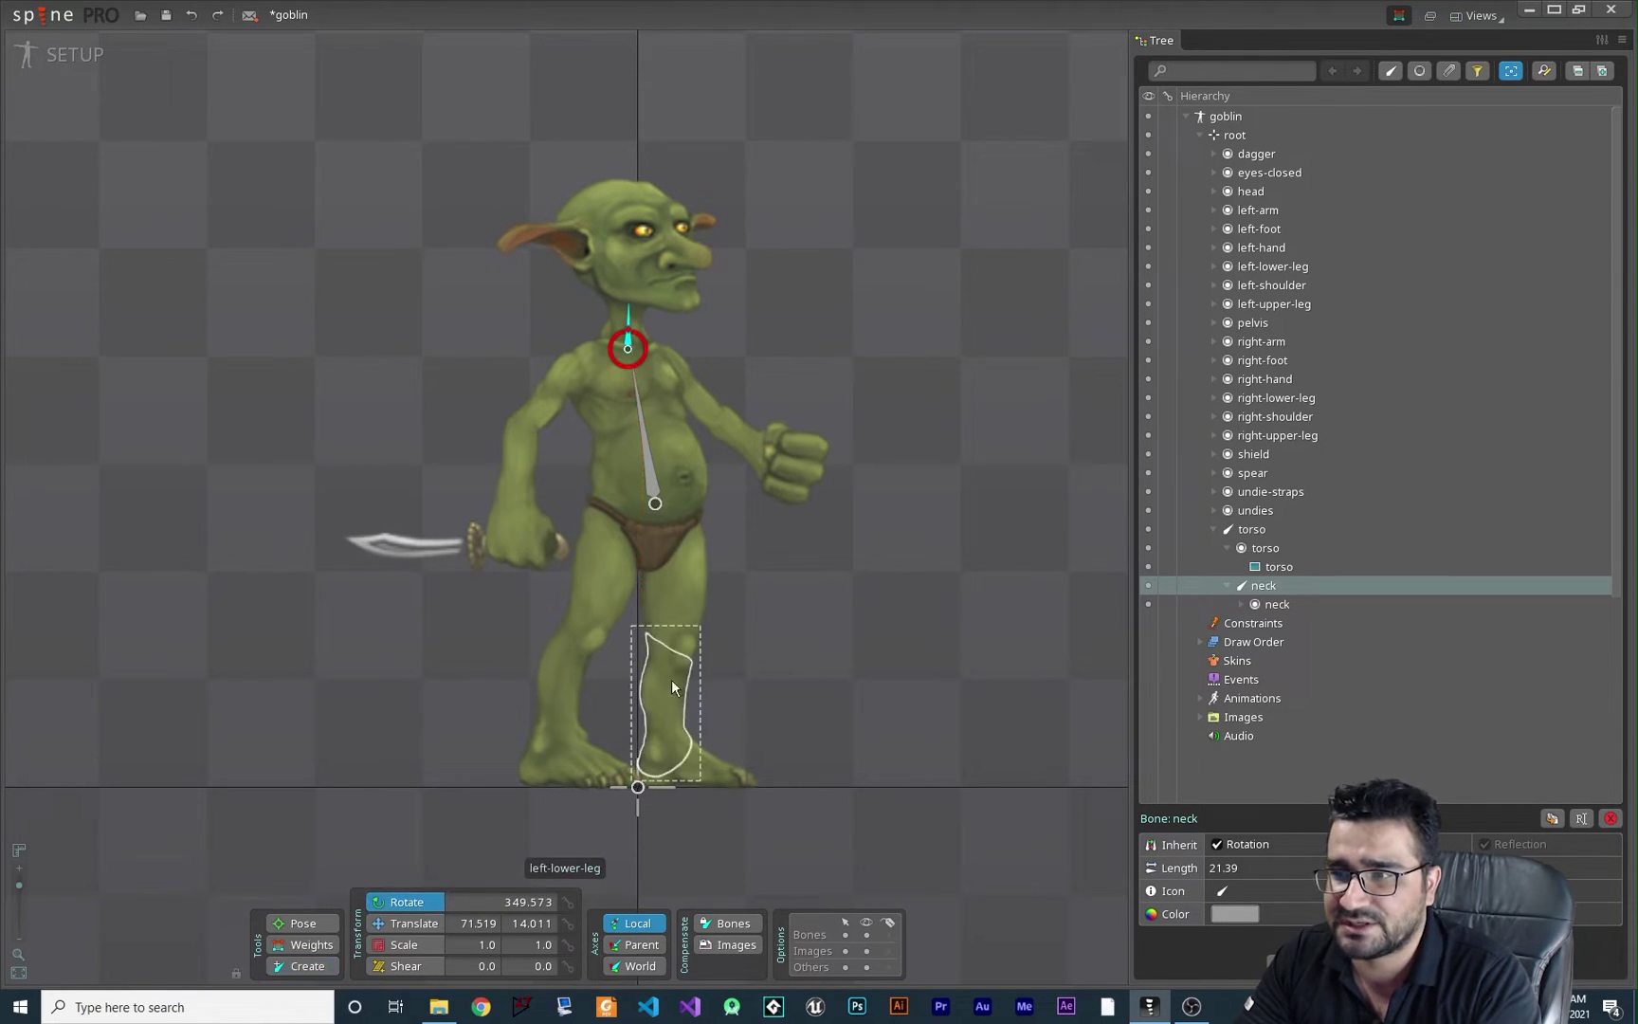
click(650, 483)
drag(912, 570, 946, 590)
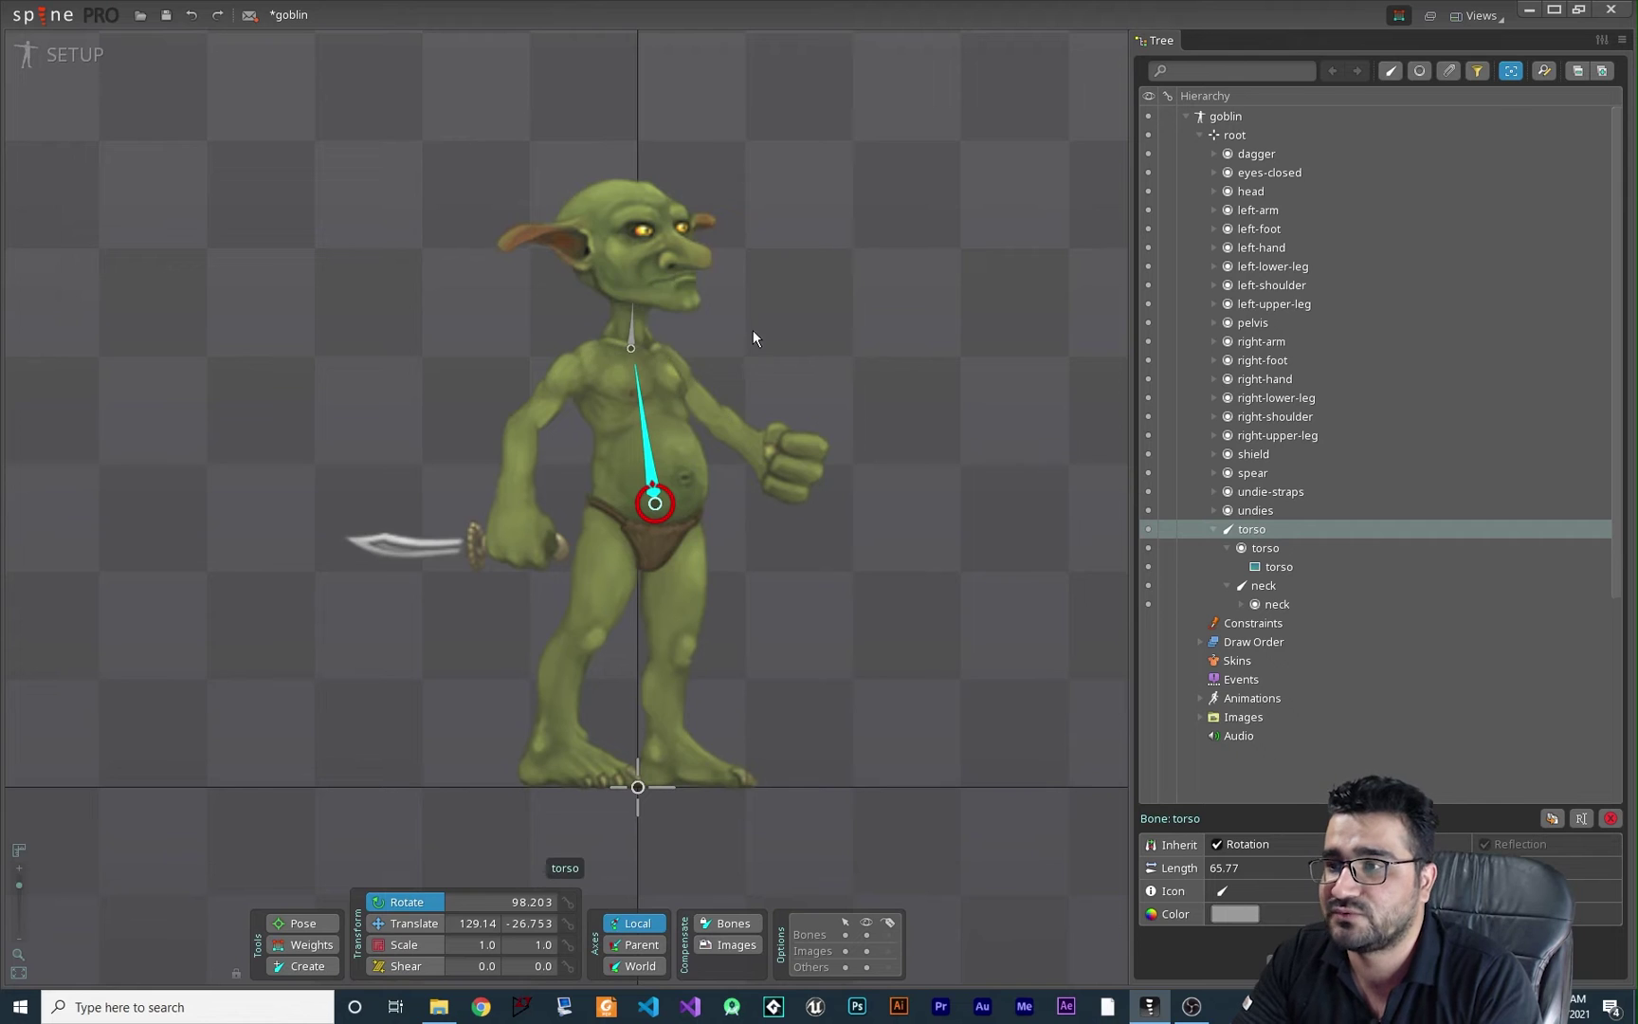
Step: Create a head bone about 46.7 long as a child of the neck bone, with the head slot attached
click(631, 337)
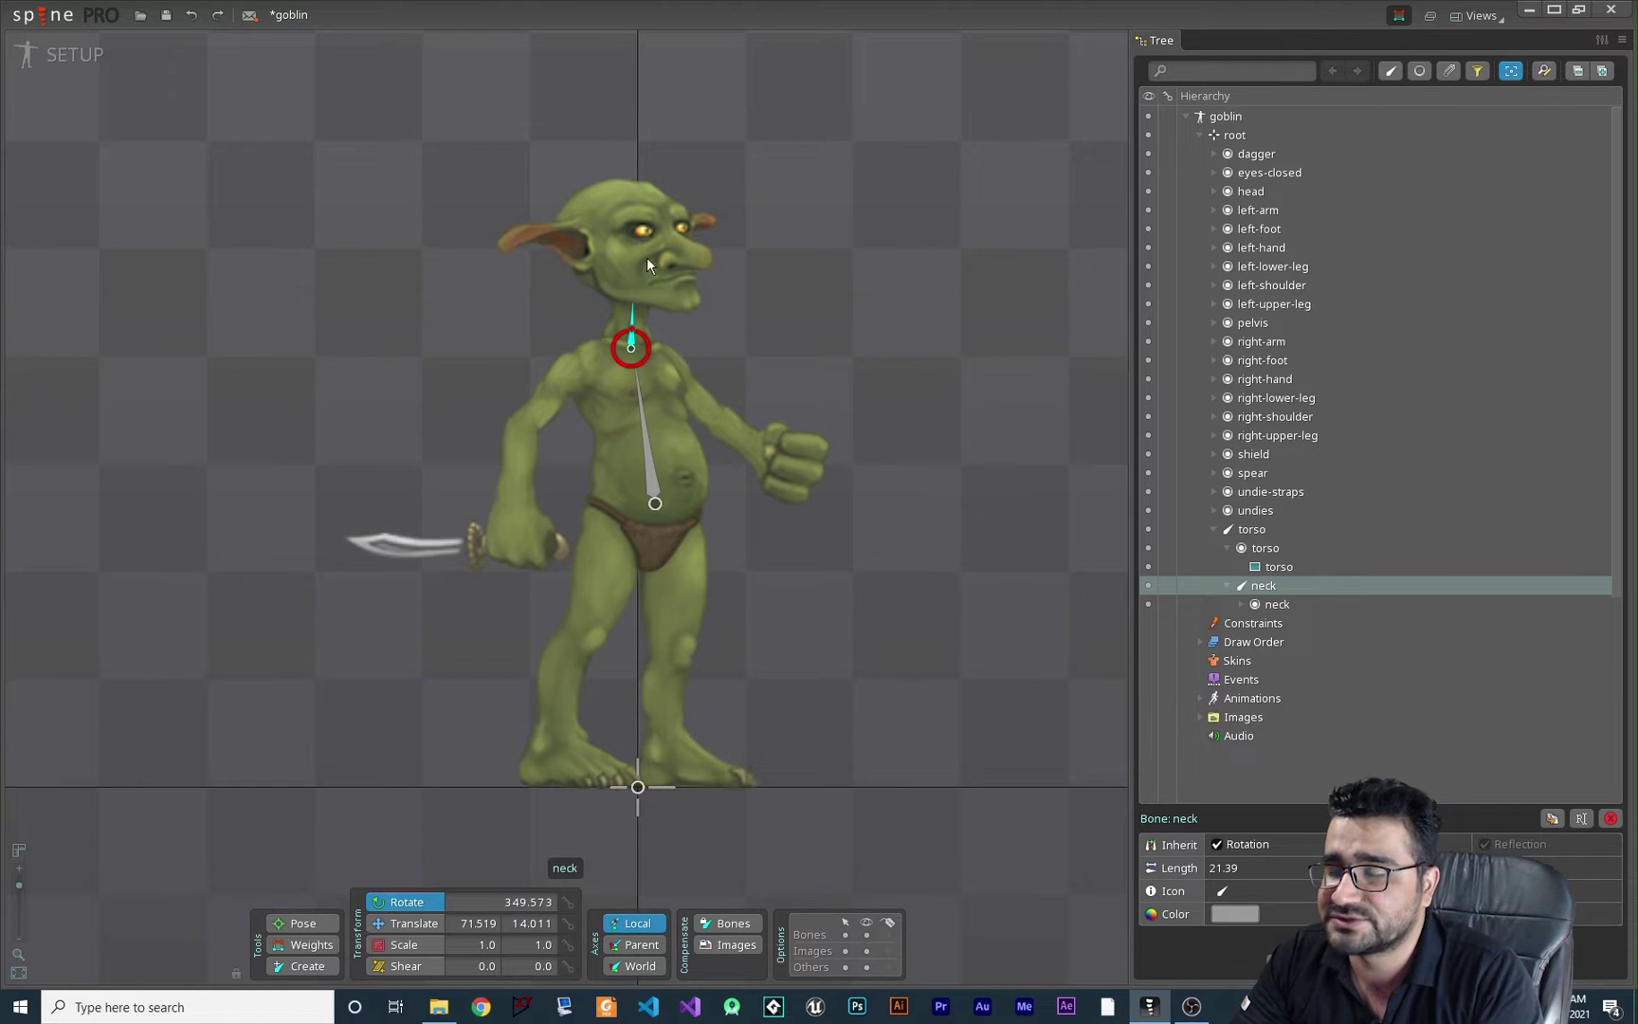
click(304, 966)
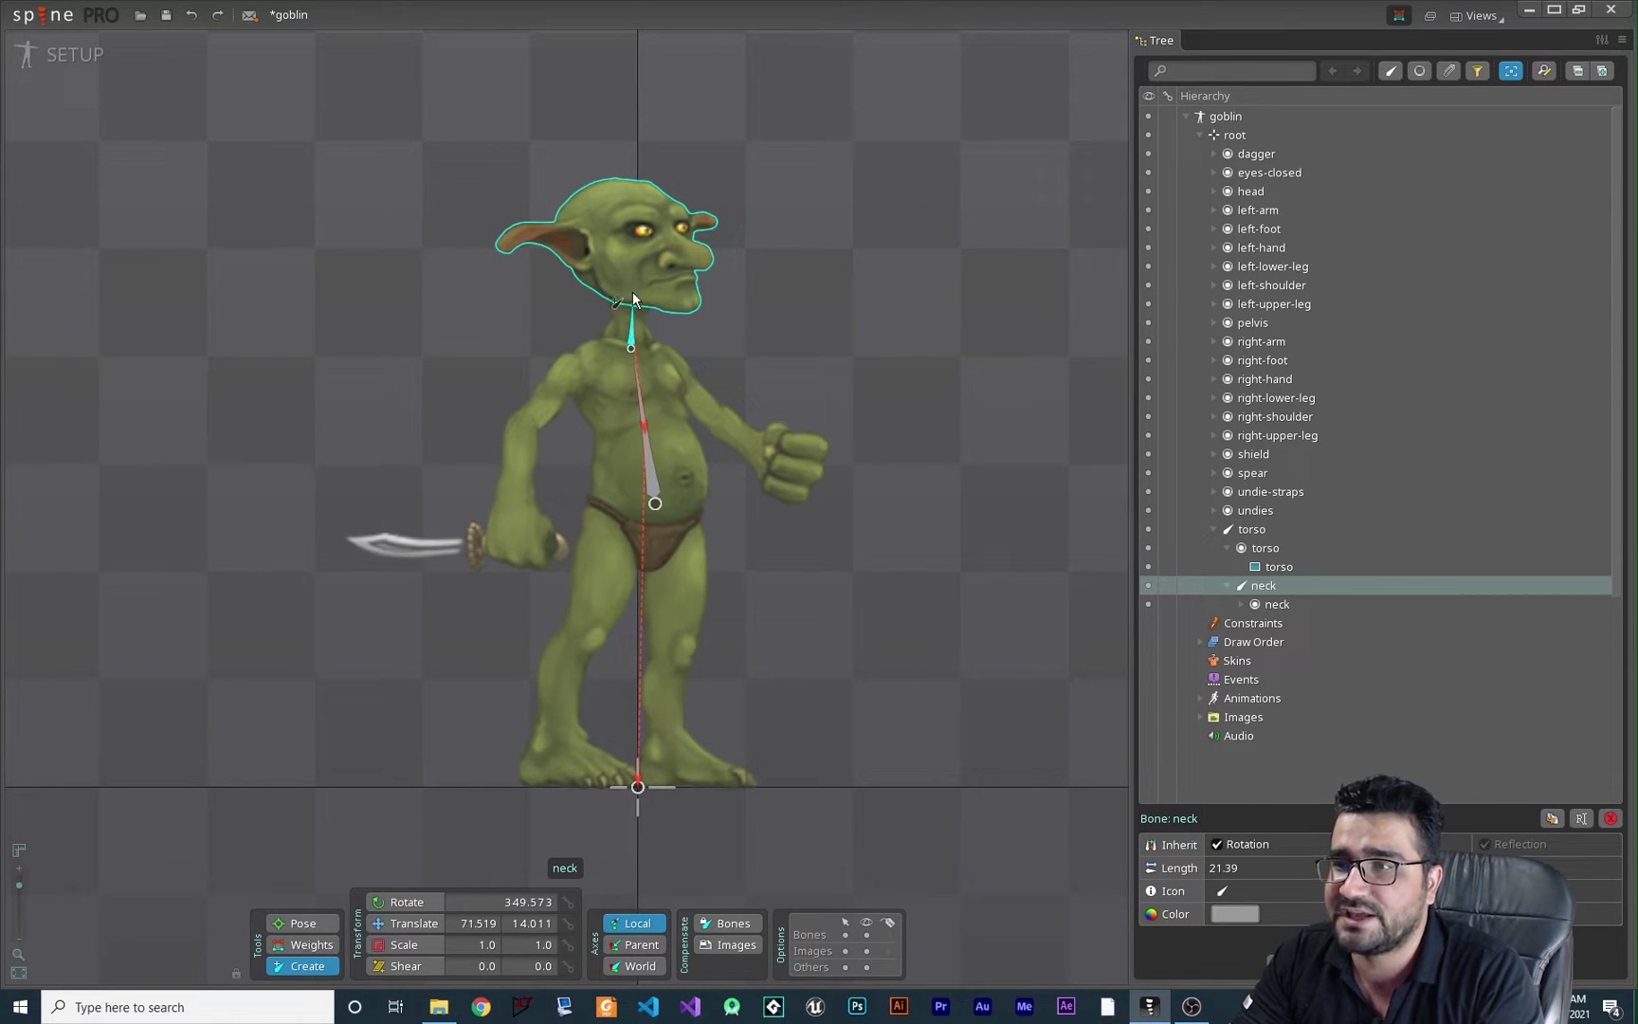
drag(633, 292, 632, 194)
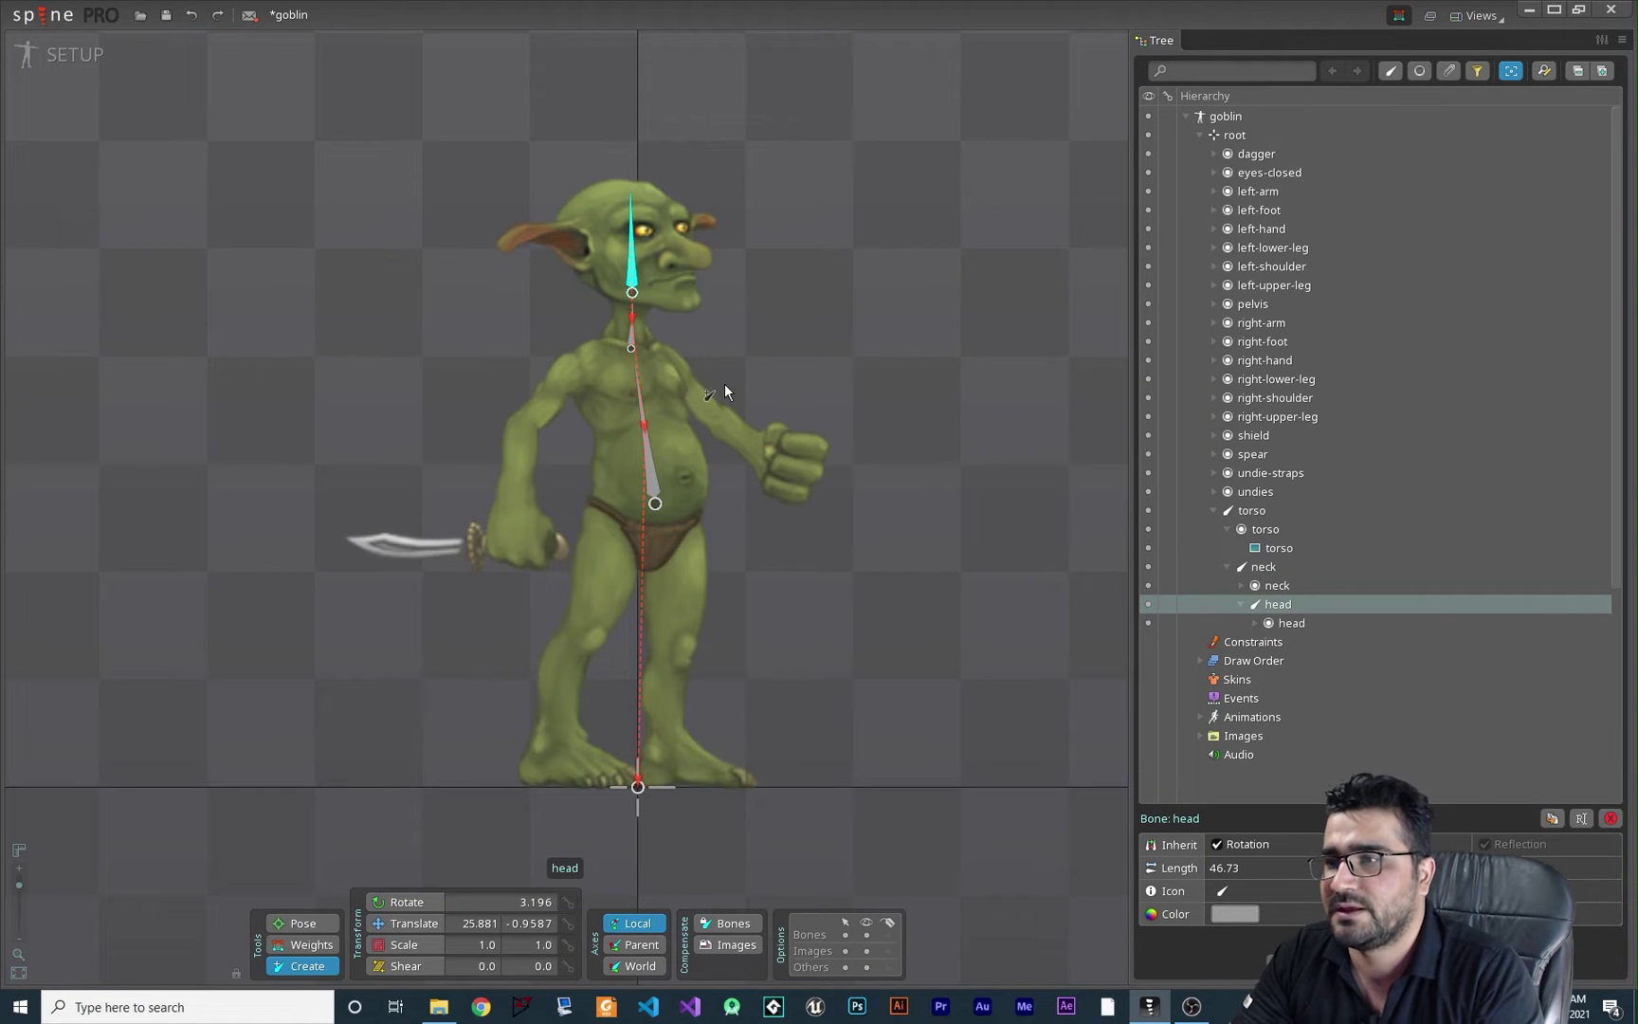
Step: Rotate the torso bone to about 88.5 degrees to test the neck and head chain, and undo the rotation
click(405, 922)
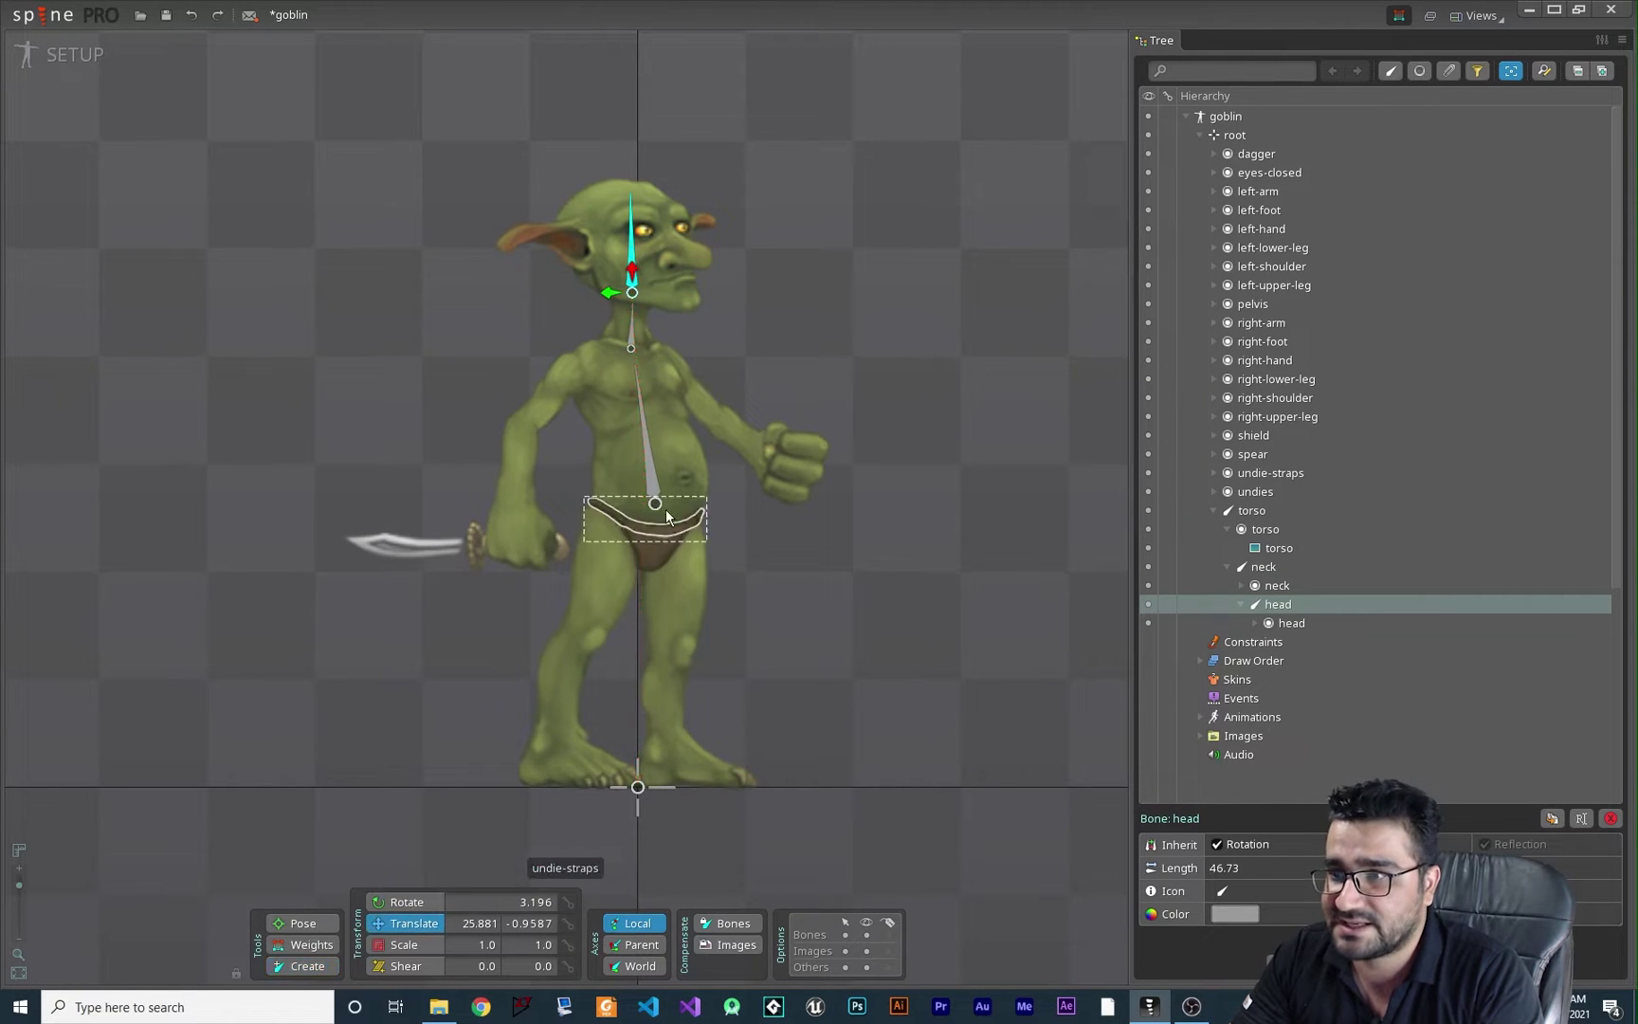
click(652, 488)
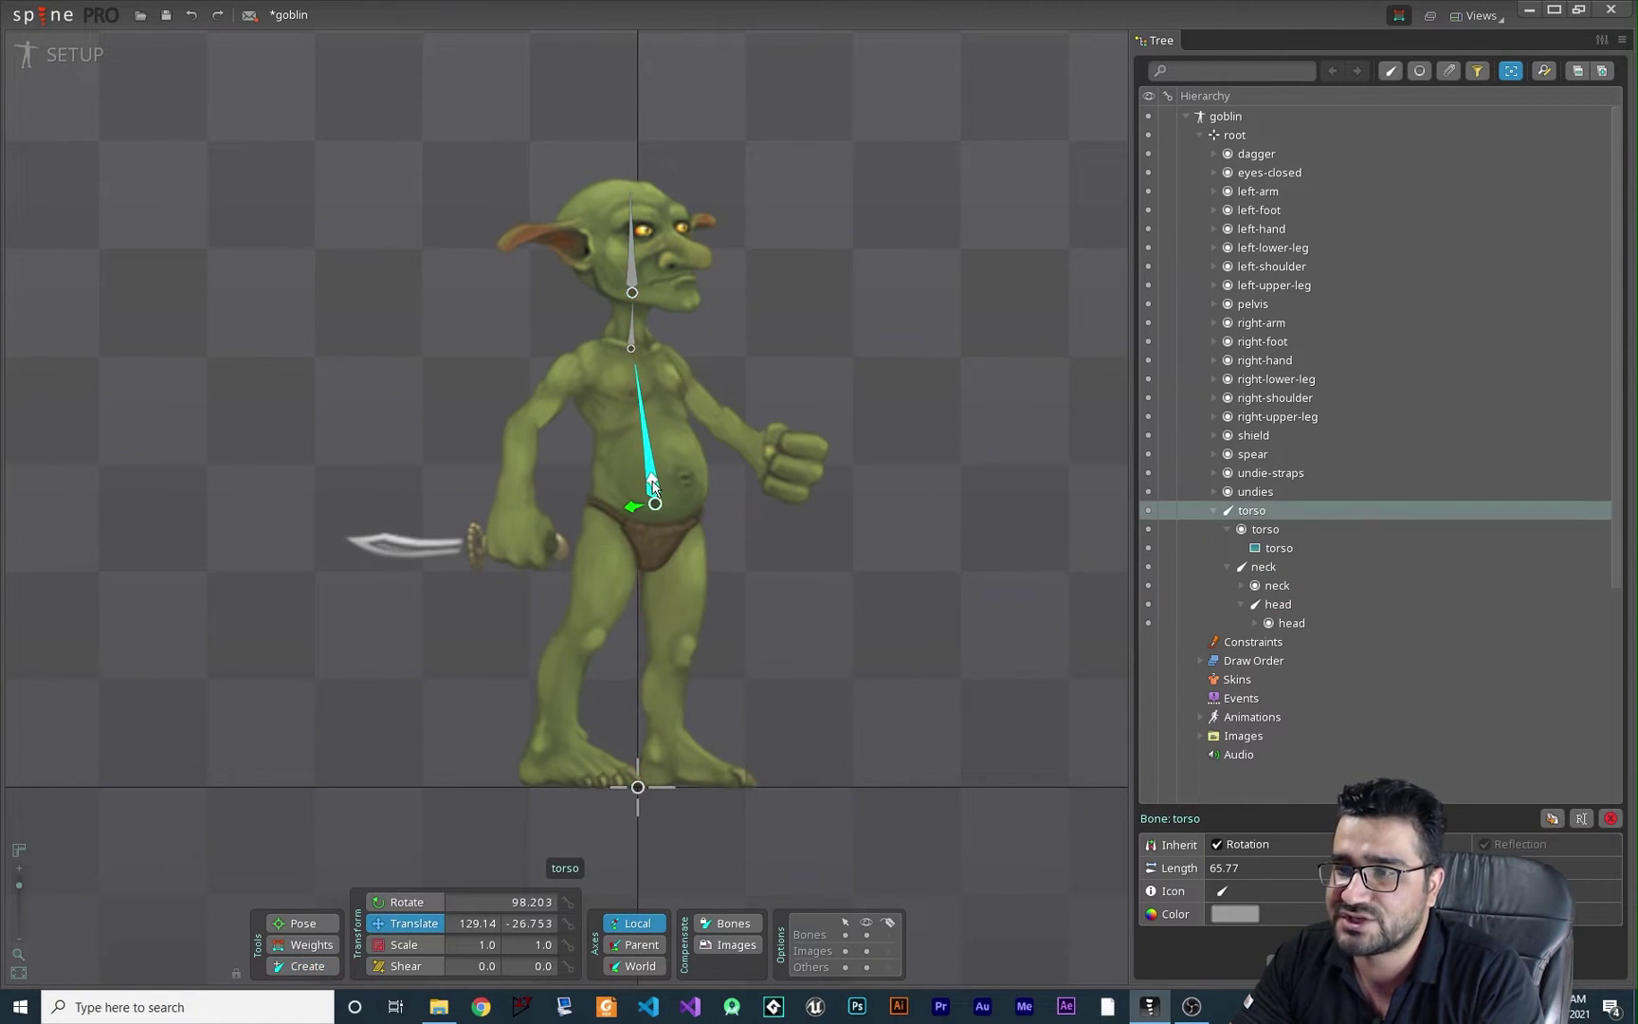
click(406, 901)
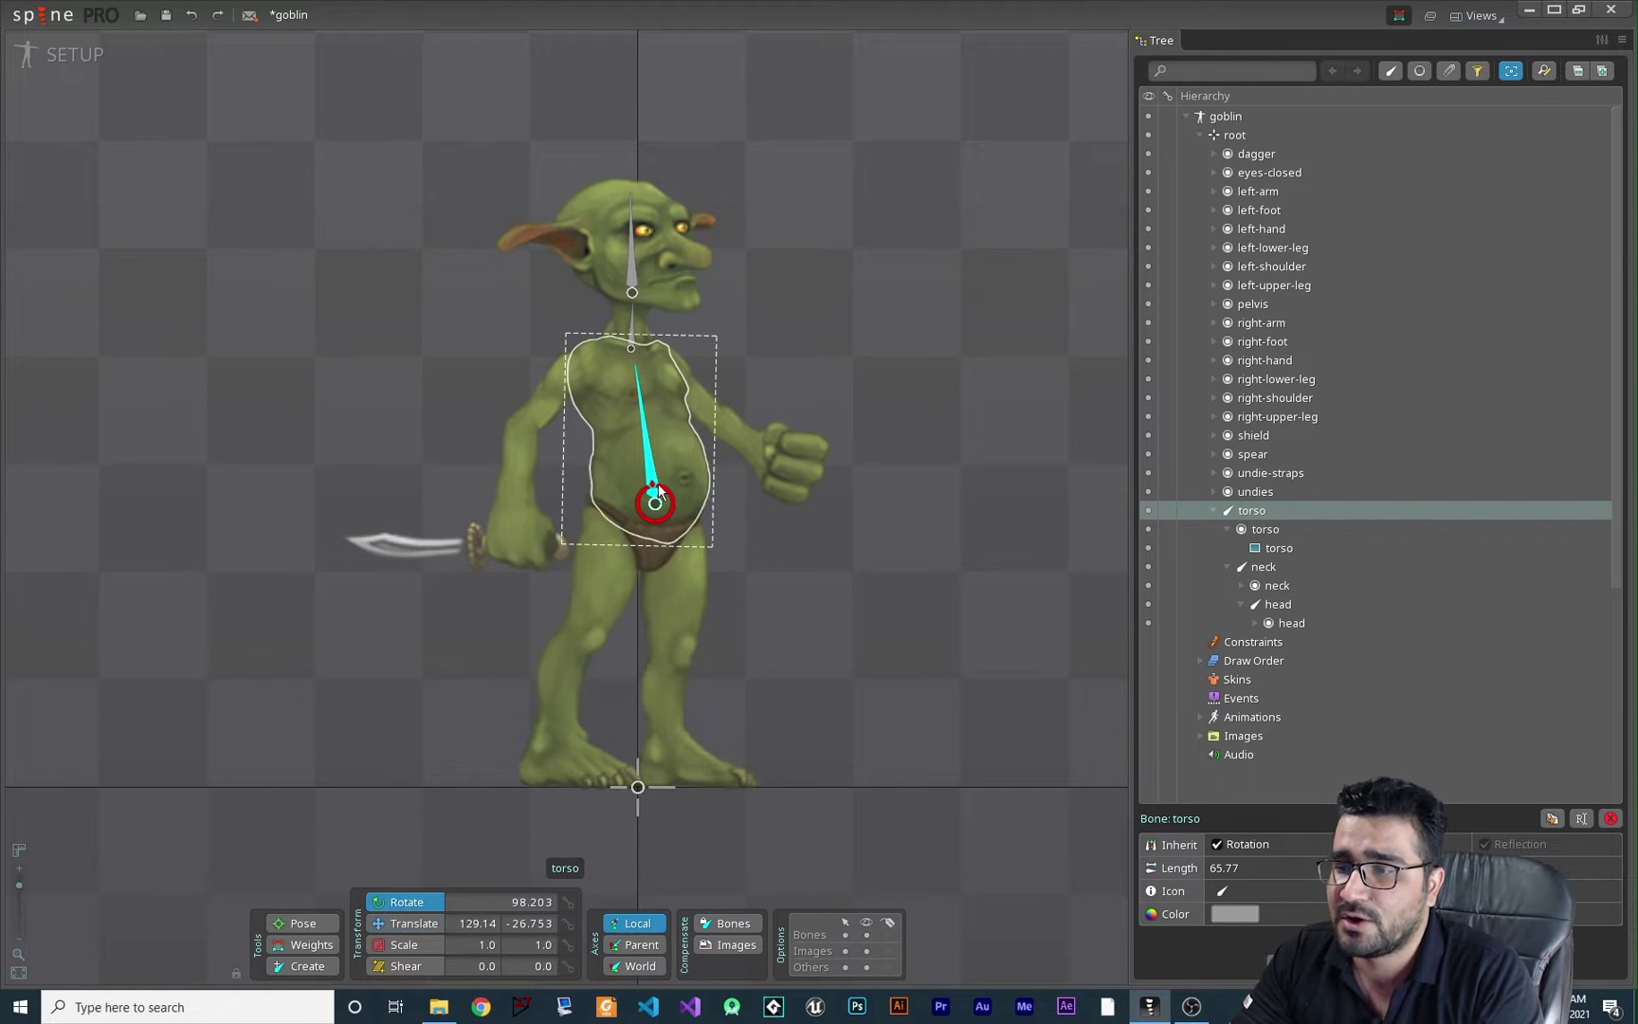
drag(849, 520, 880, 542)
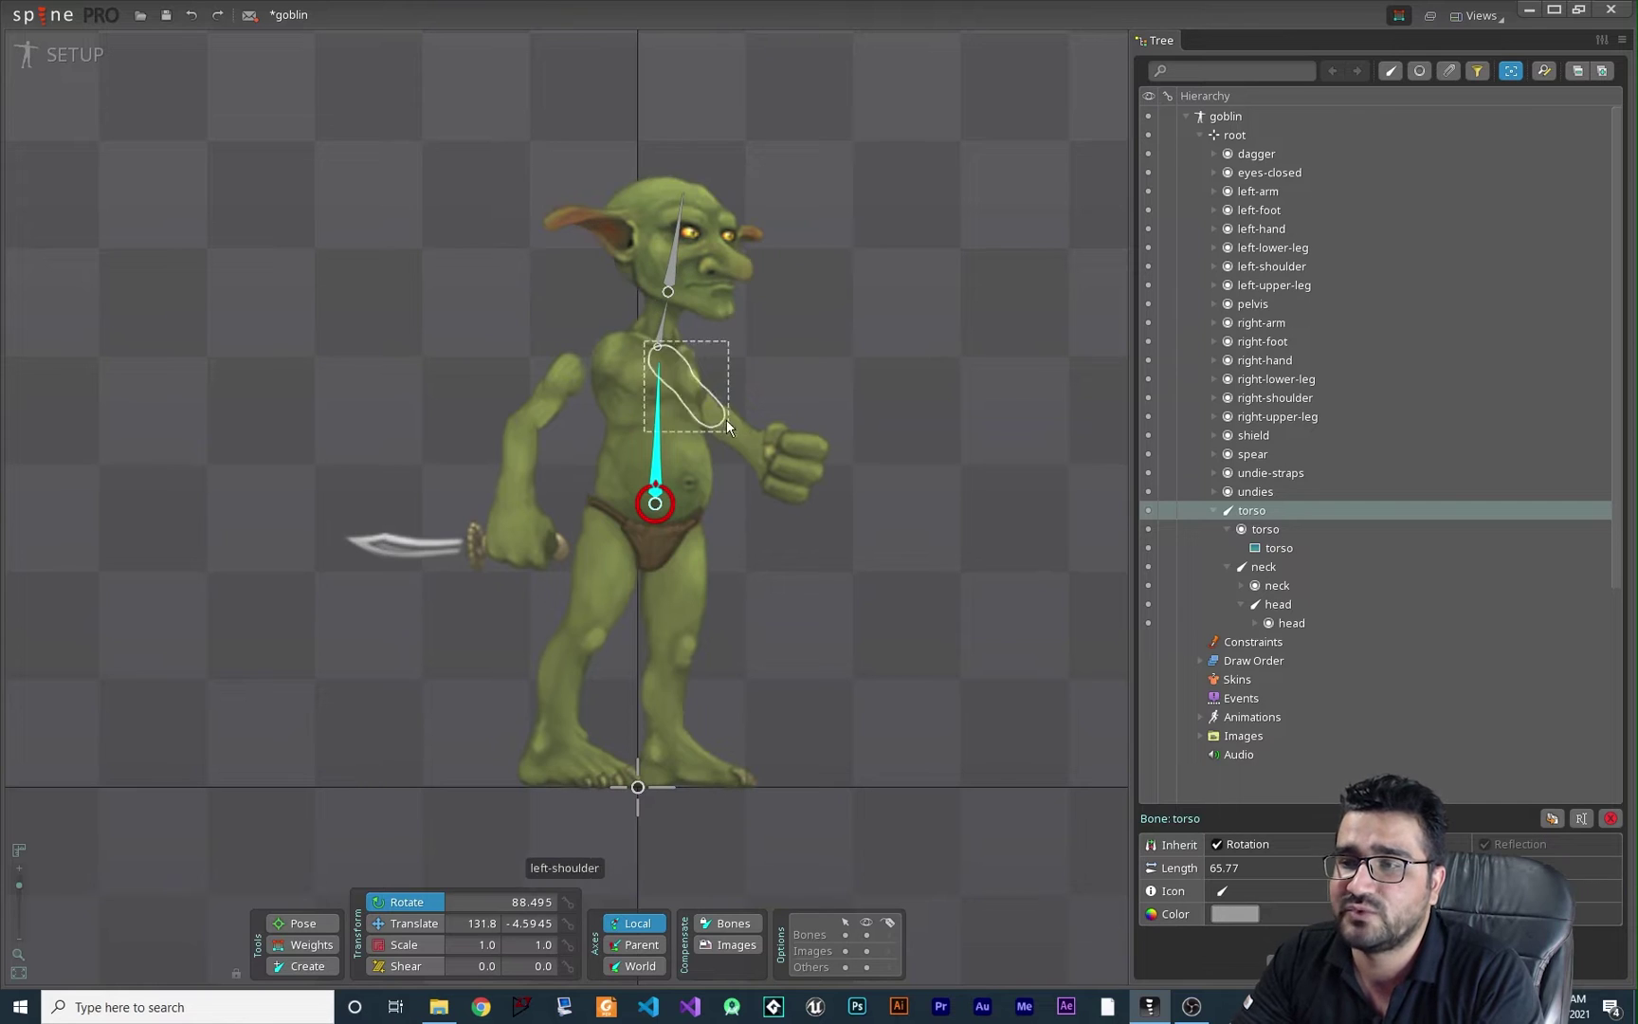
key(ctrl+z)
Step: Create a right-shoulder bone about 41.2 long as a child of the torso bone, from shoulder to elbow, with the right-shoulder slot attached
click(1235, 533)
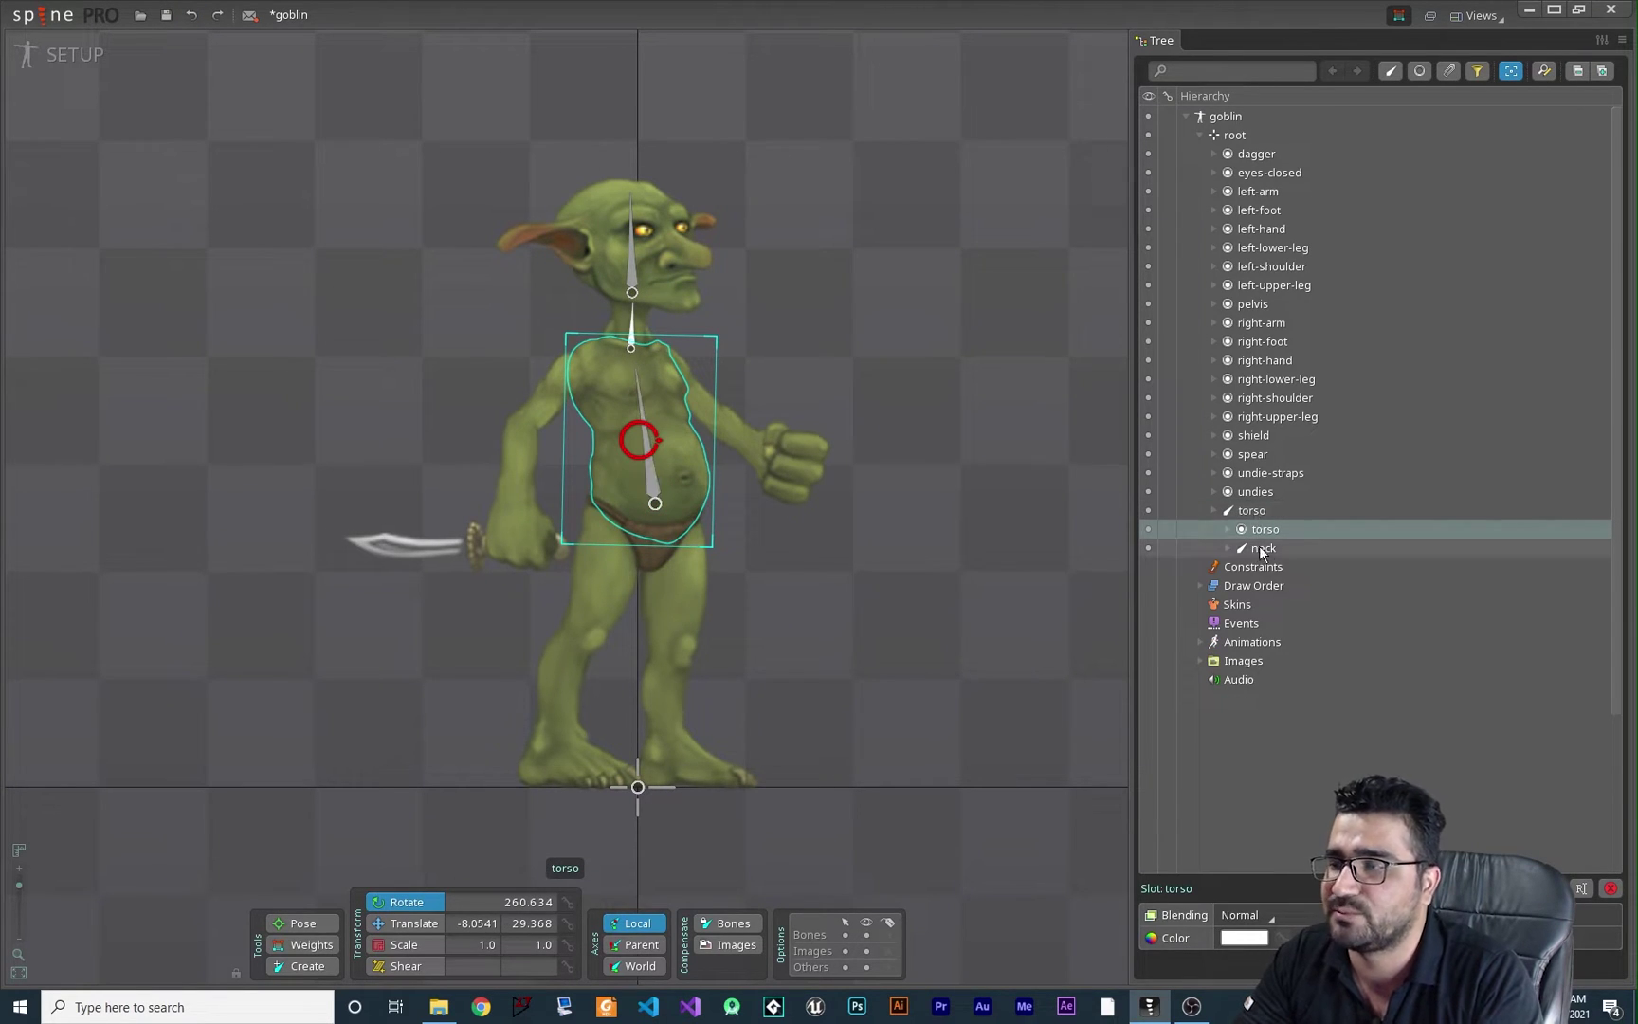
click(1265, 550)
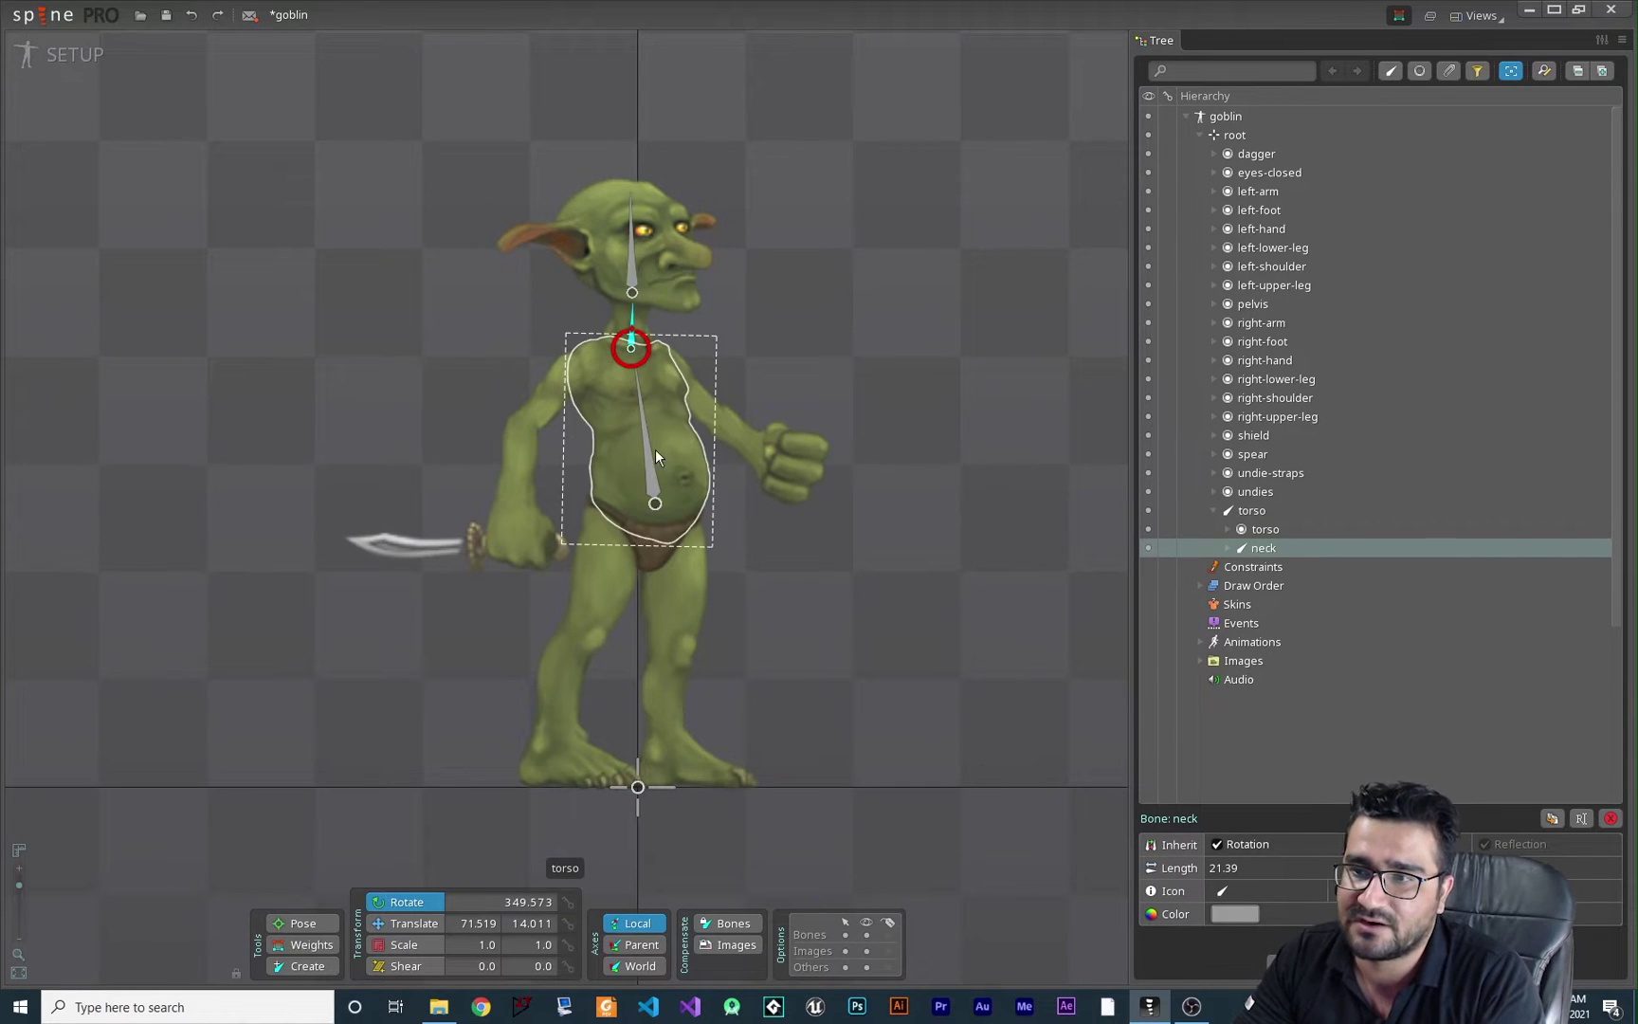
click(314, 967)
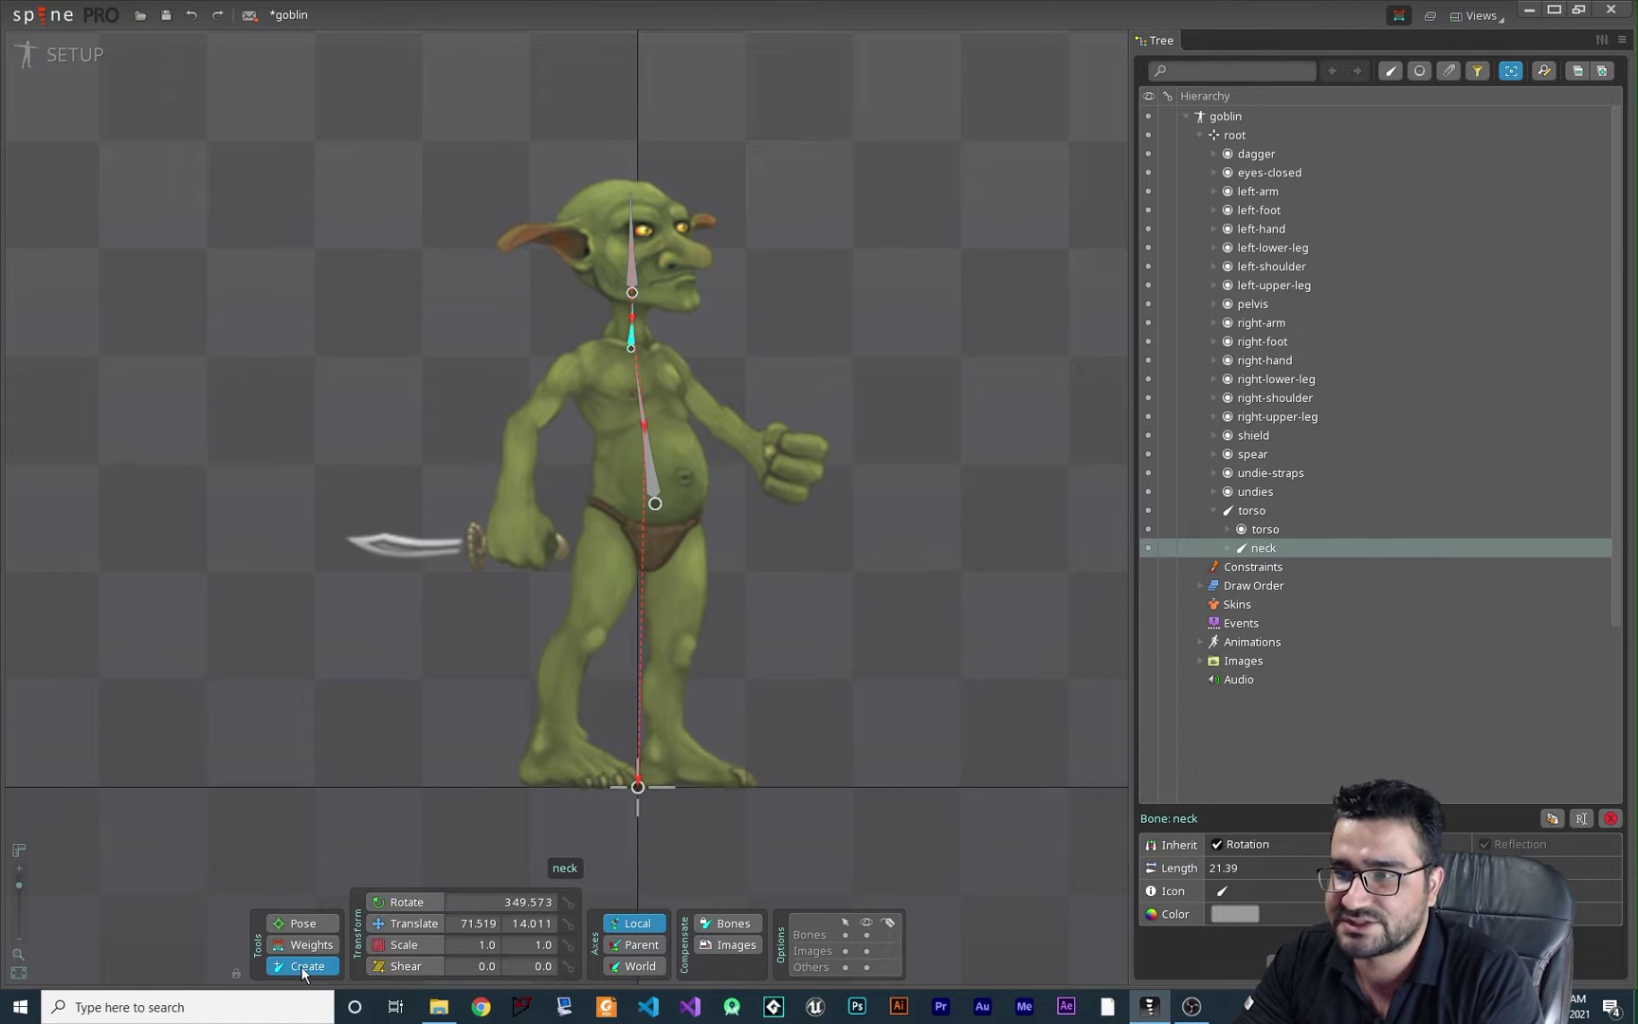
scroll(626, 256, up, 4)
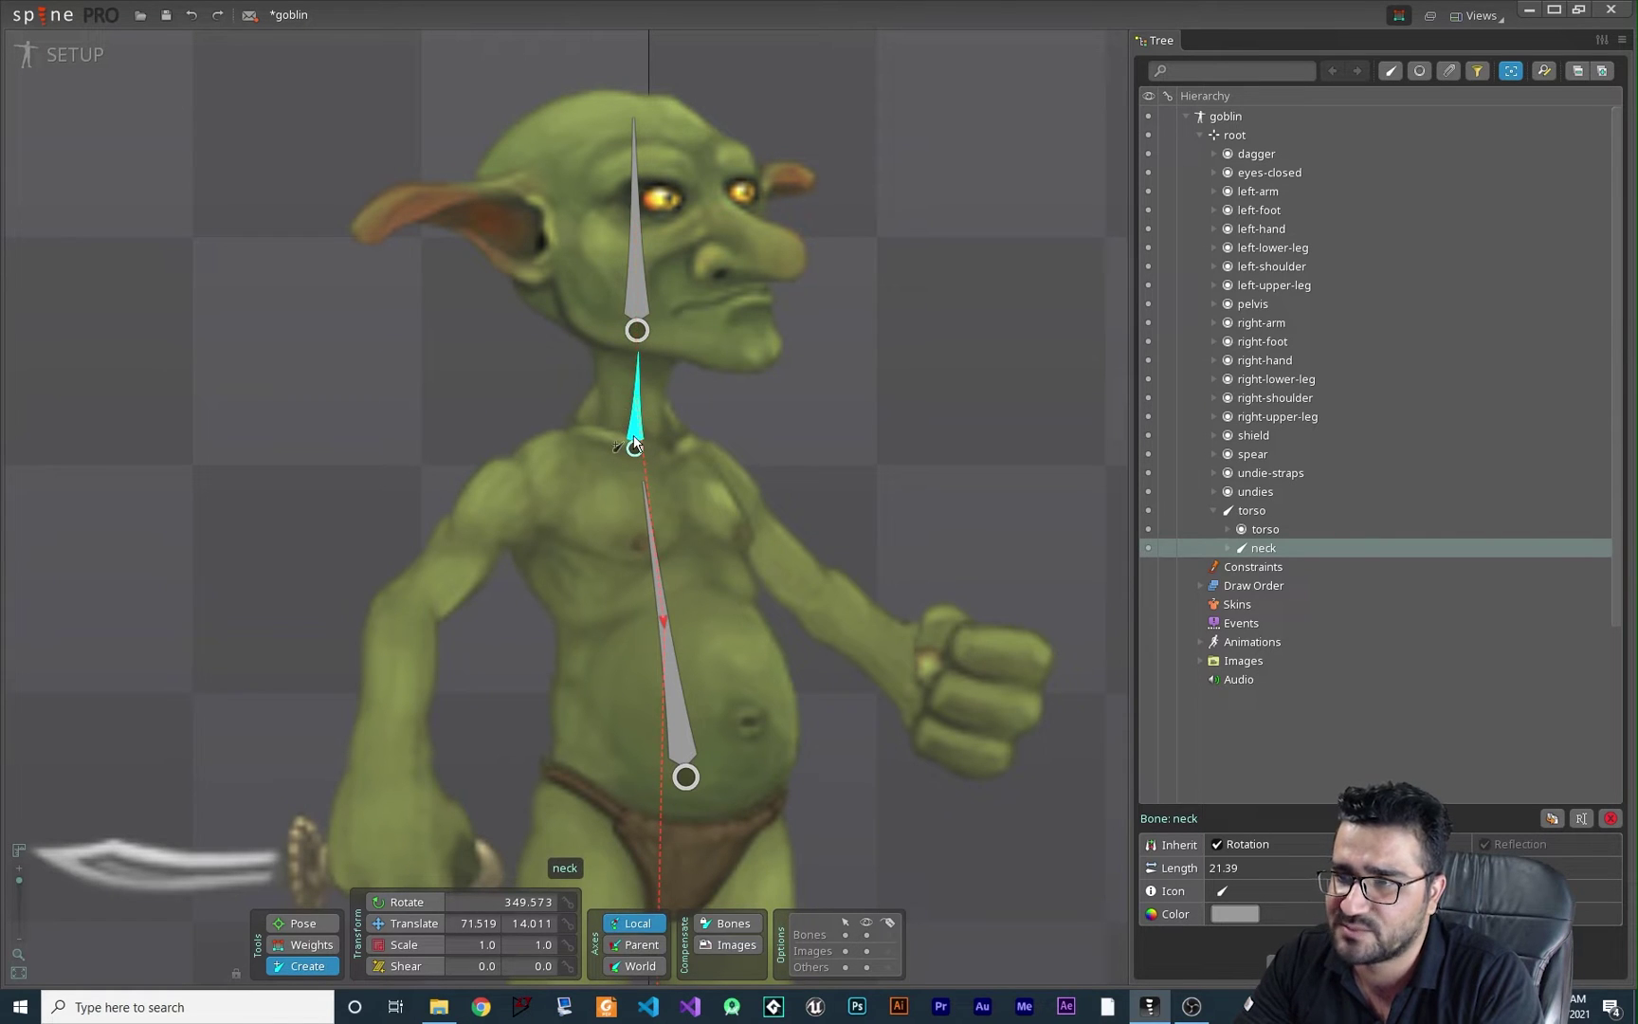
scroll(699, 667, down, 5)
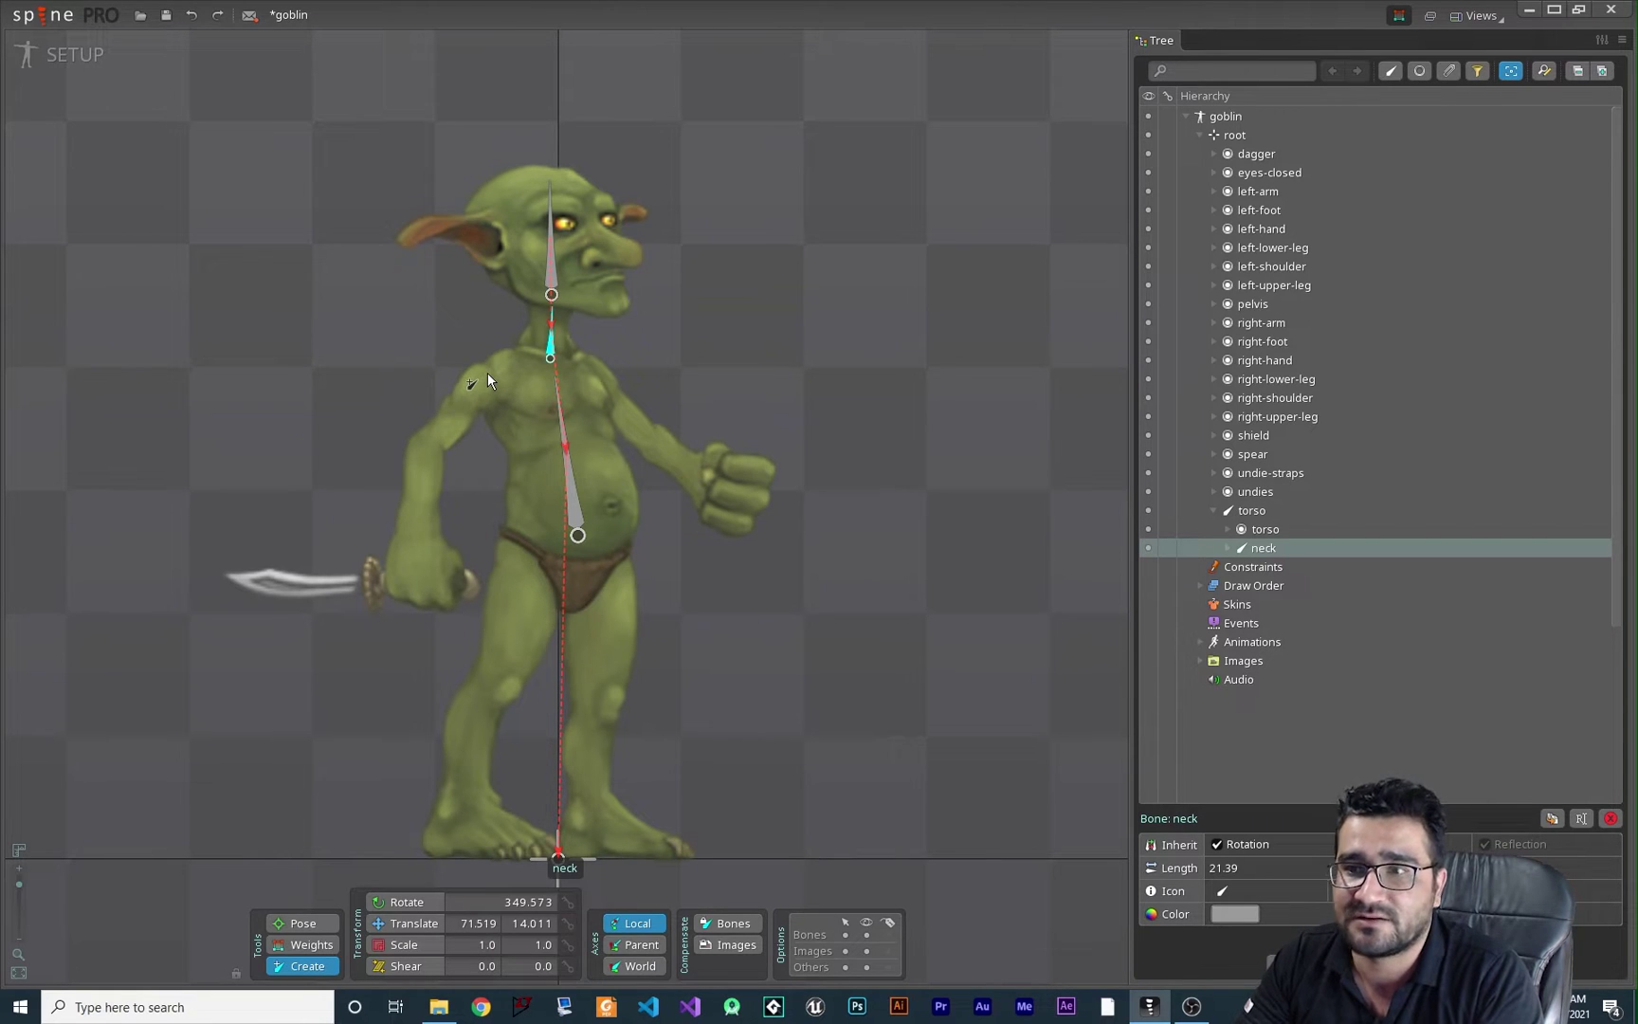
click(572, 500)
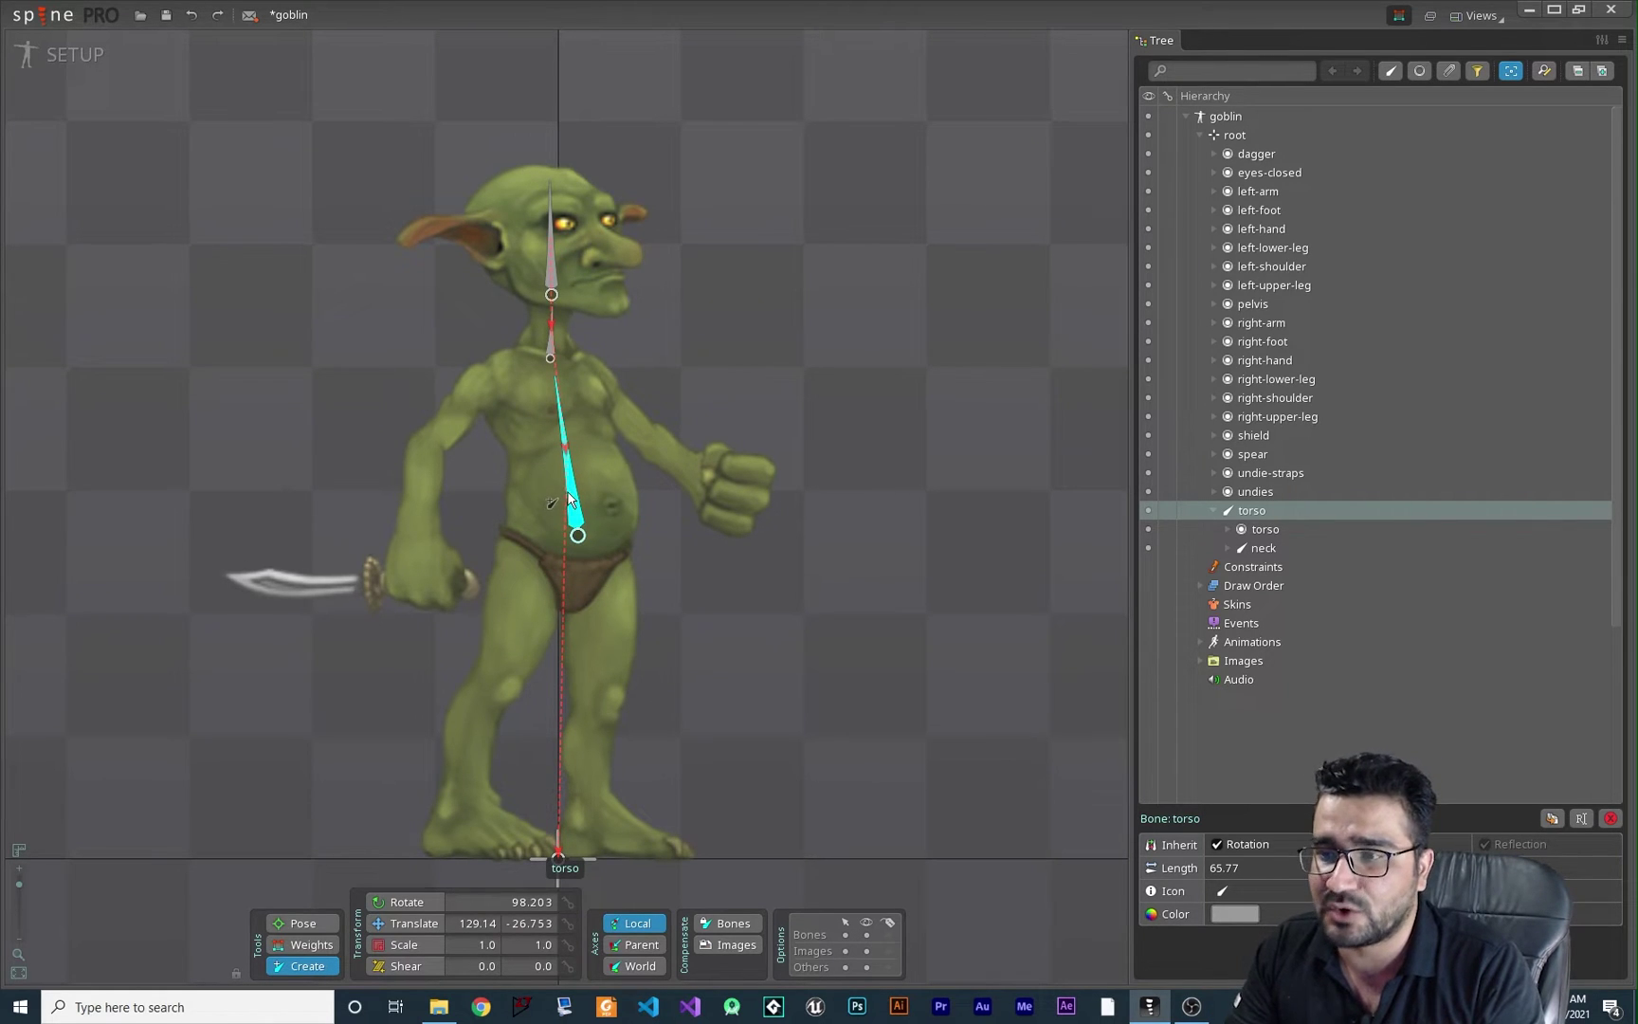
click(464, 401)
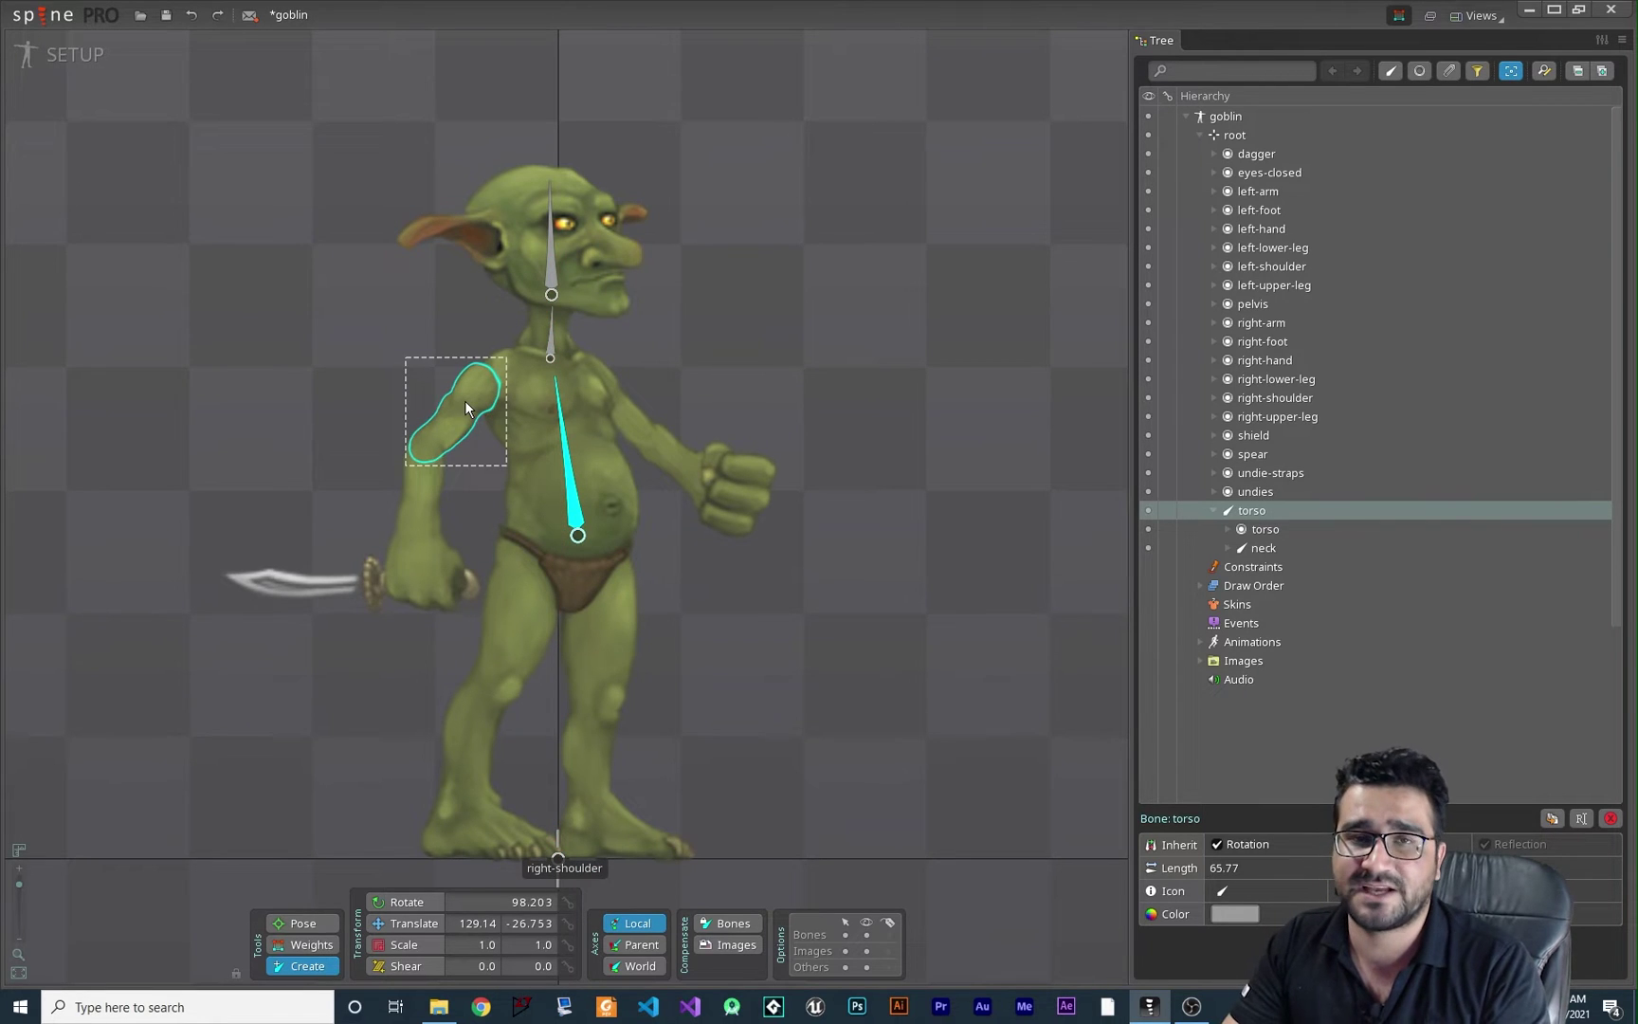
drag(490, 377, 420, 454)
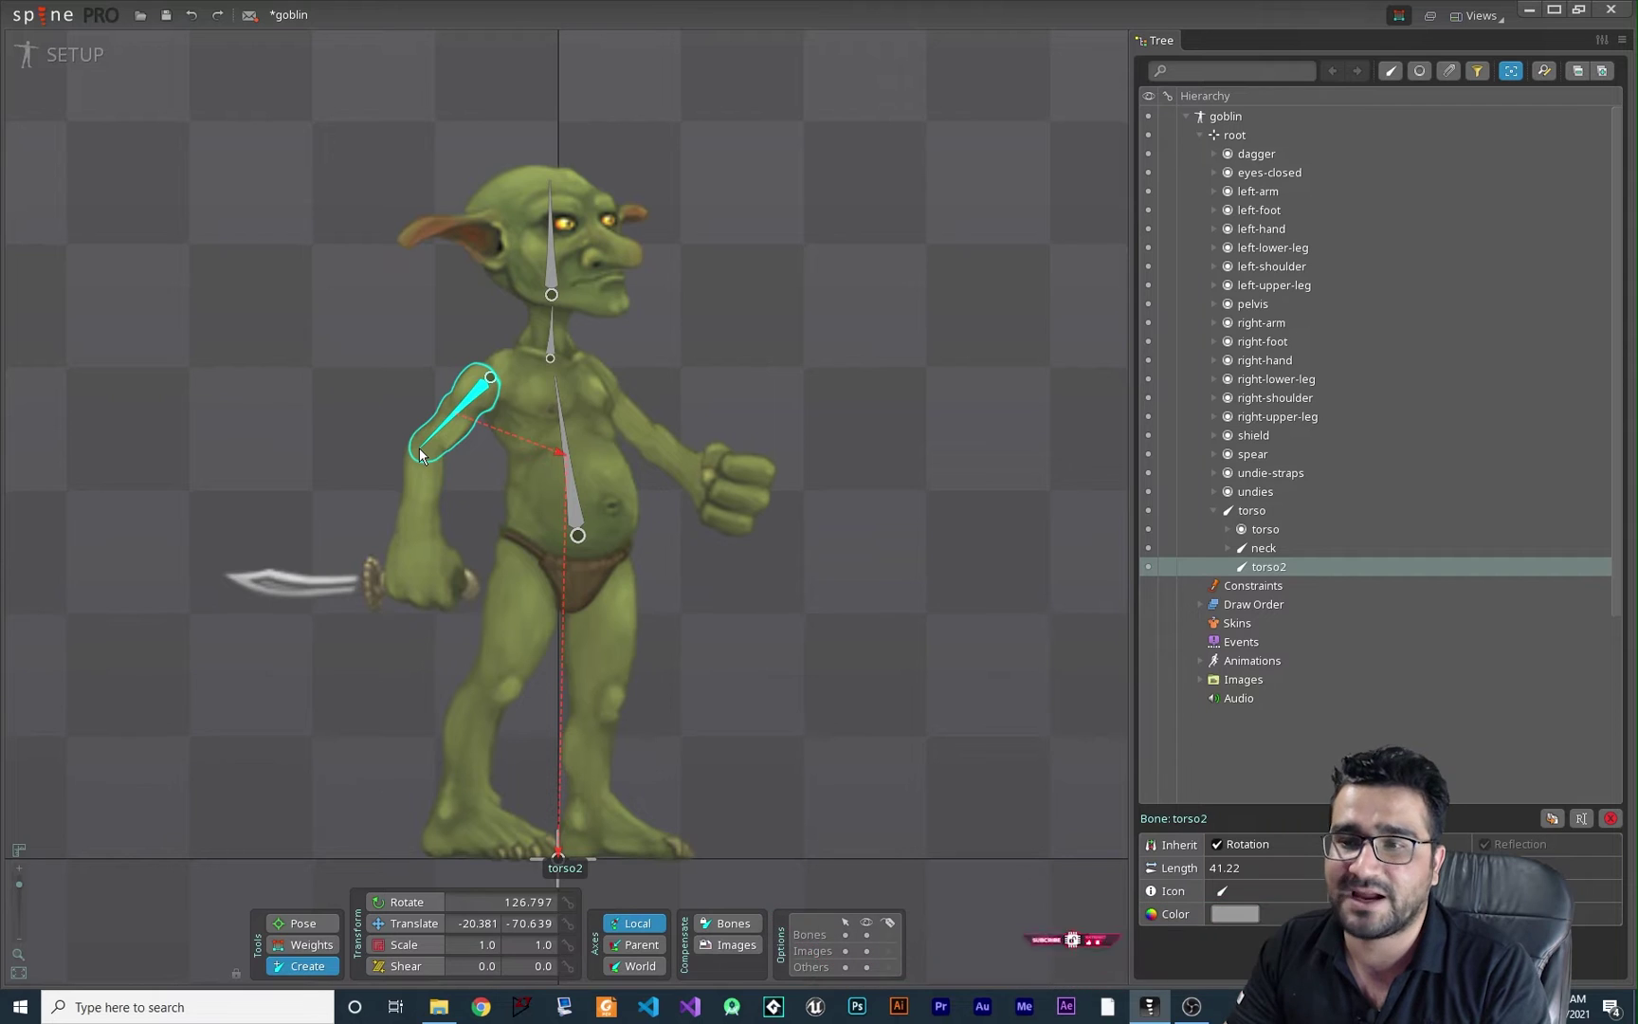
drag(419, 454, 420, 454)
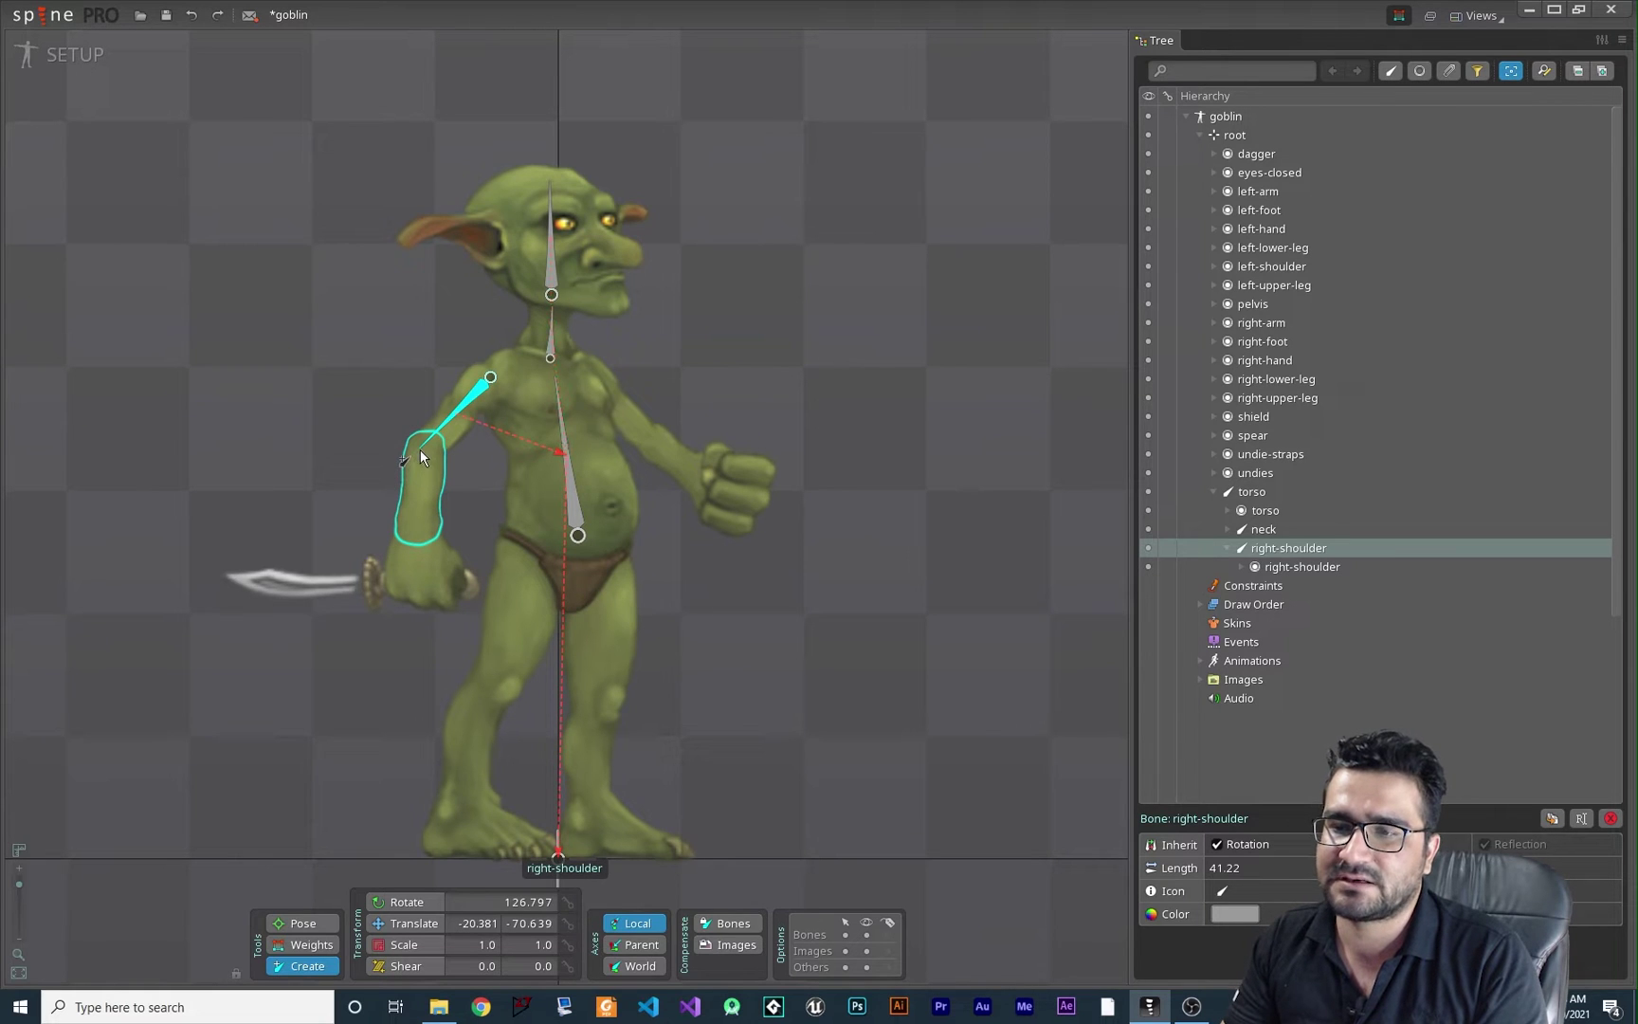
Step: Extend the right-shoulder chain with a right-arm bone about 35.1 long and a right-hand bone about 22.5 long, each holding its matching slot
drag(420, 452, 413, 535)
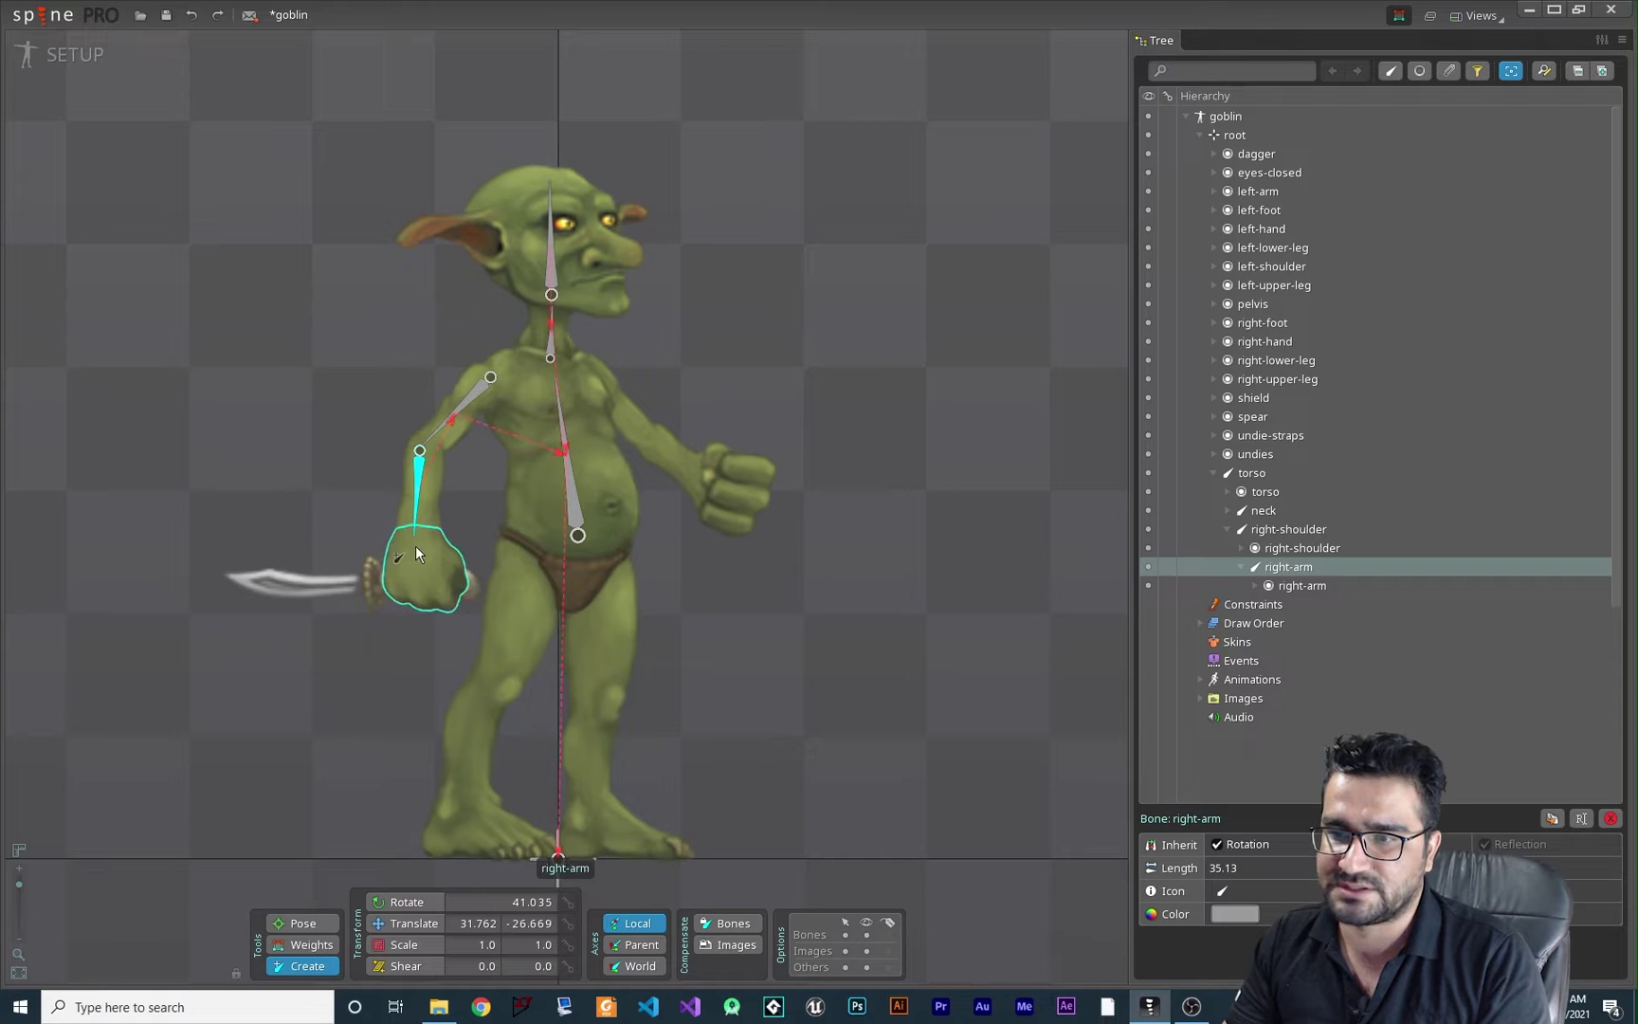
drag(413, 540, 425, 593)
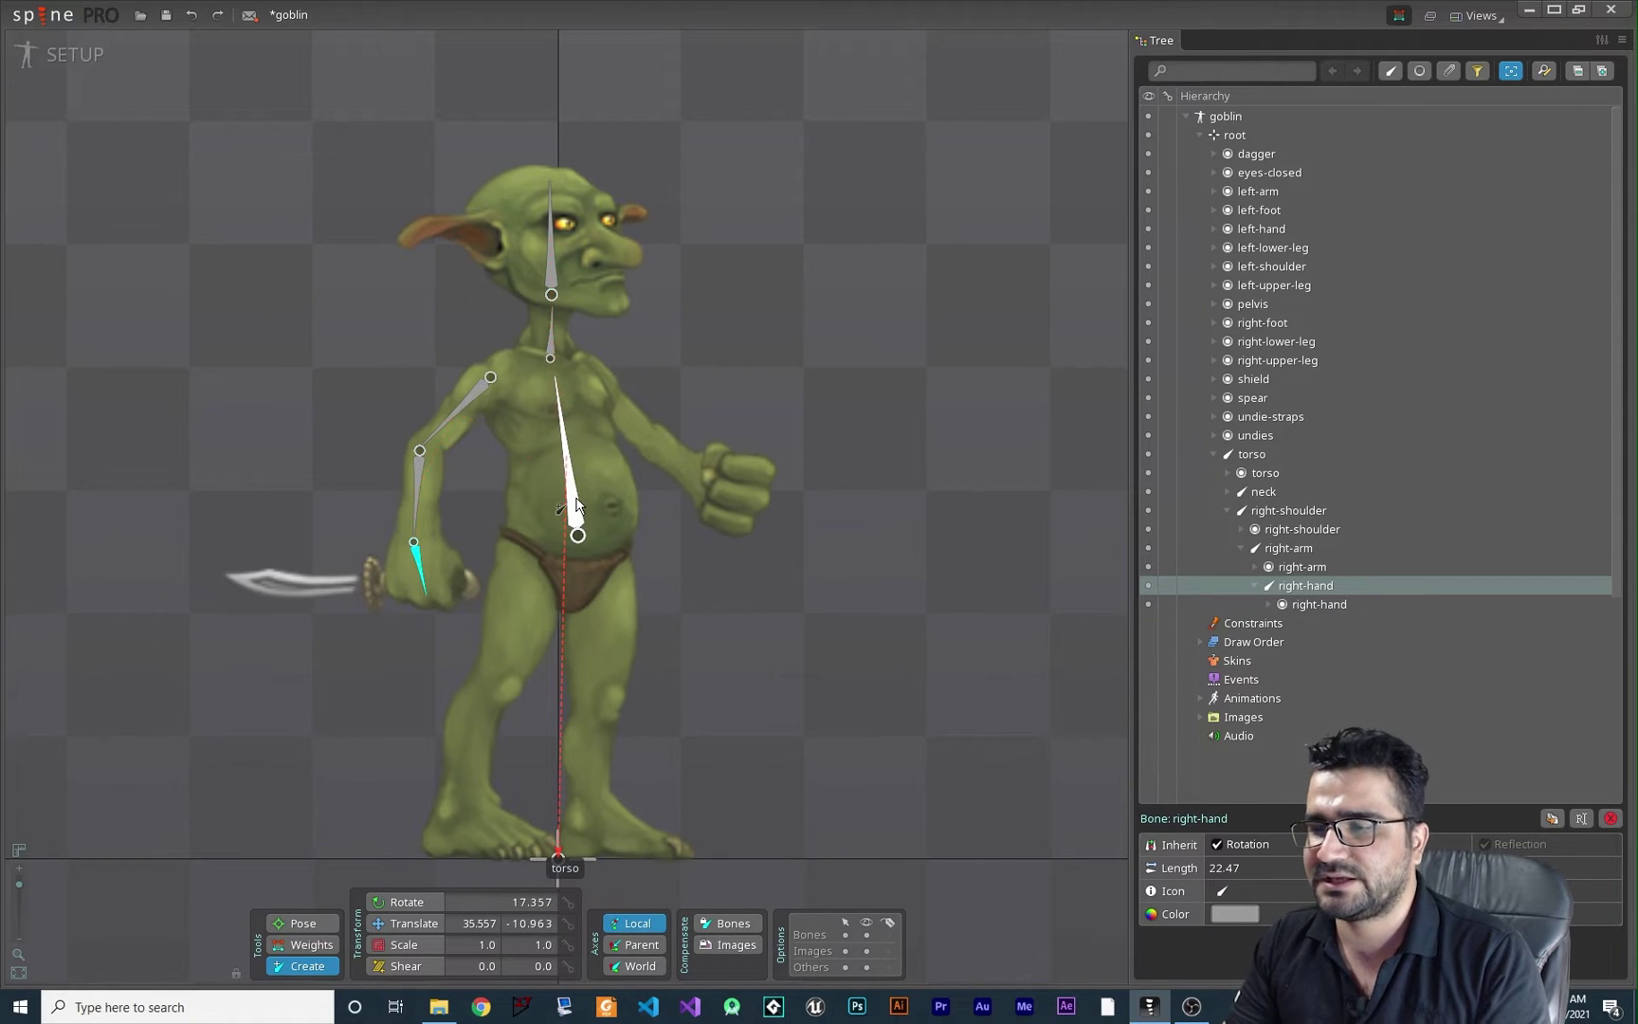
Step: Create a left-shoulder bone about 35.9 long under torso and a child left-arm bone about 32.7 long, each holding its matching slot
click(563, 446)
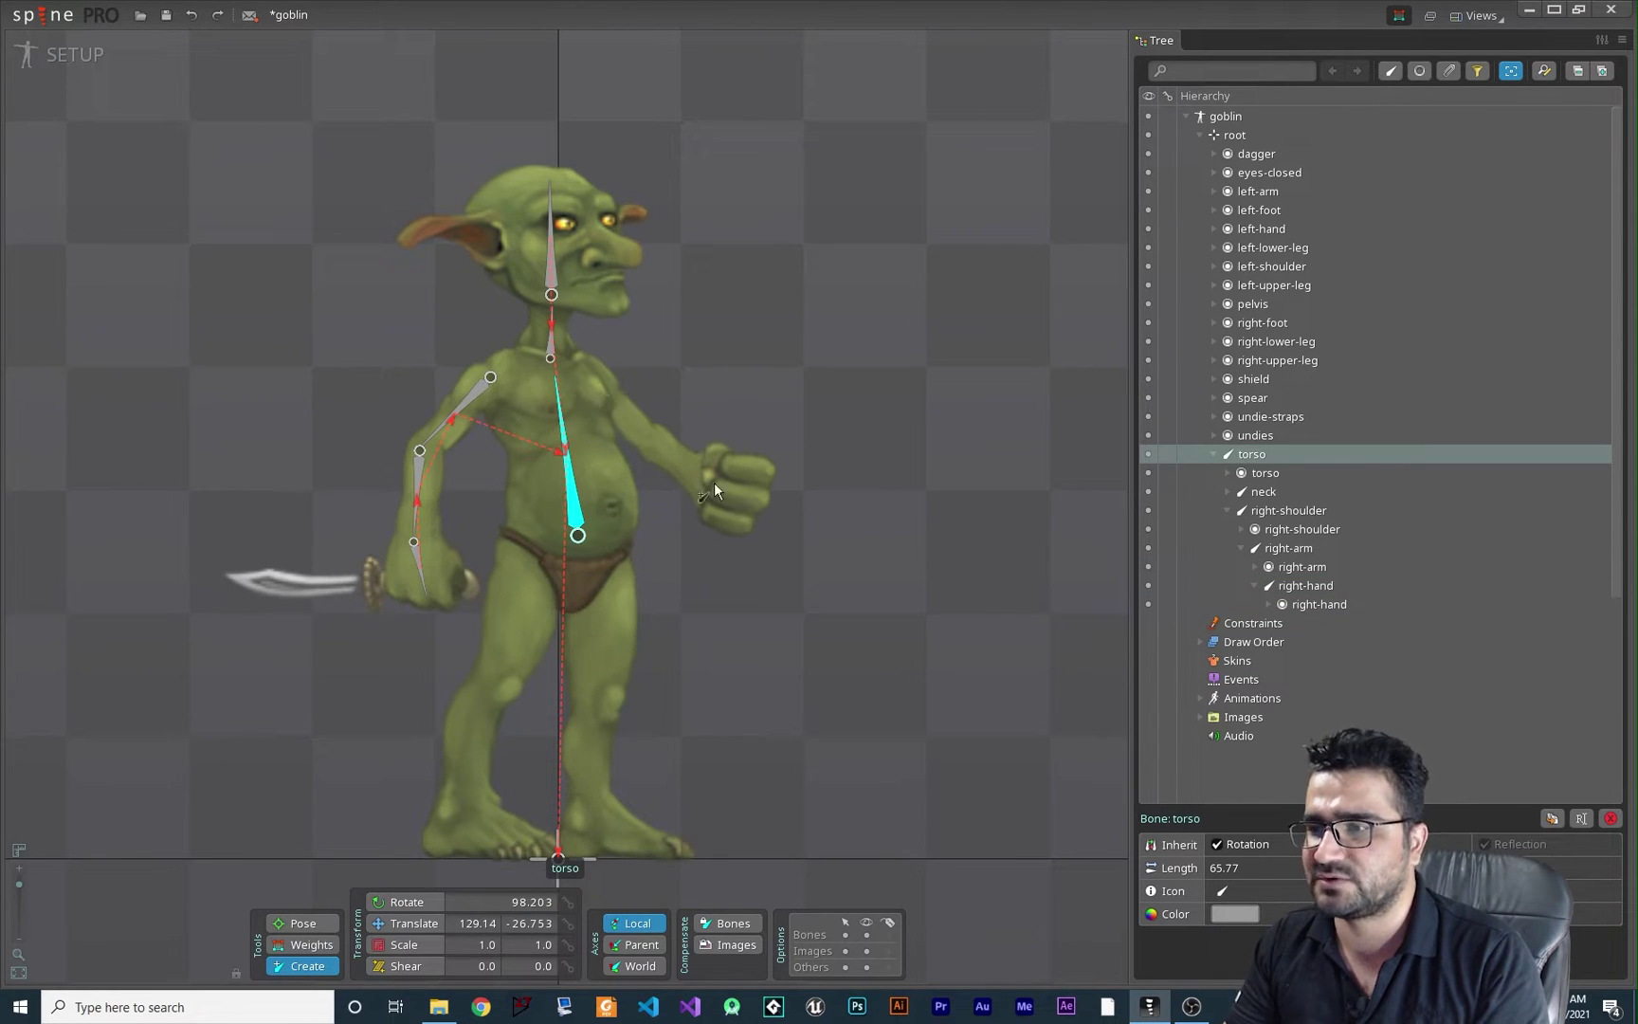
drag(585, 363, 643, 428)
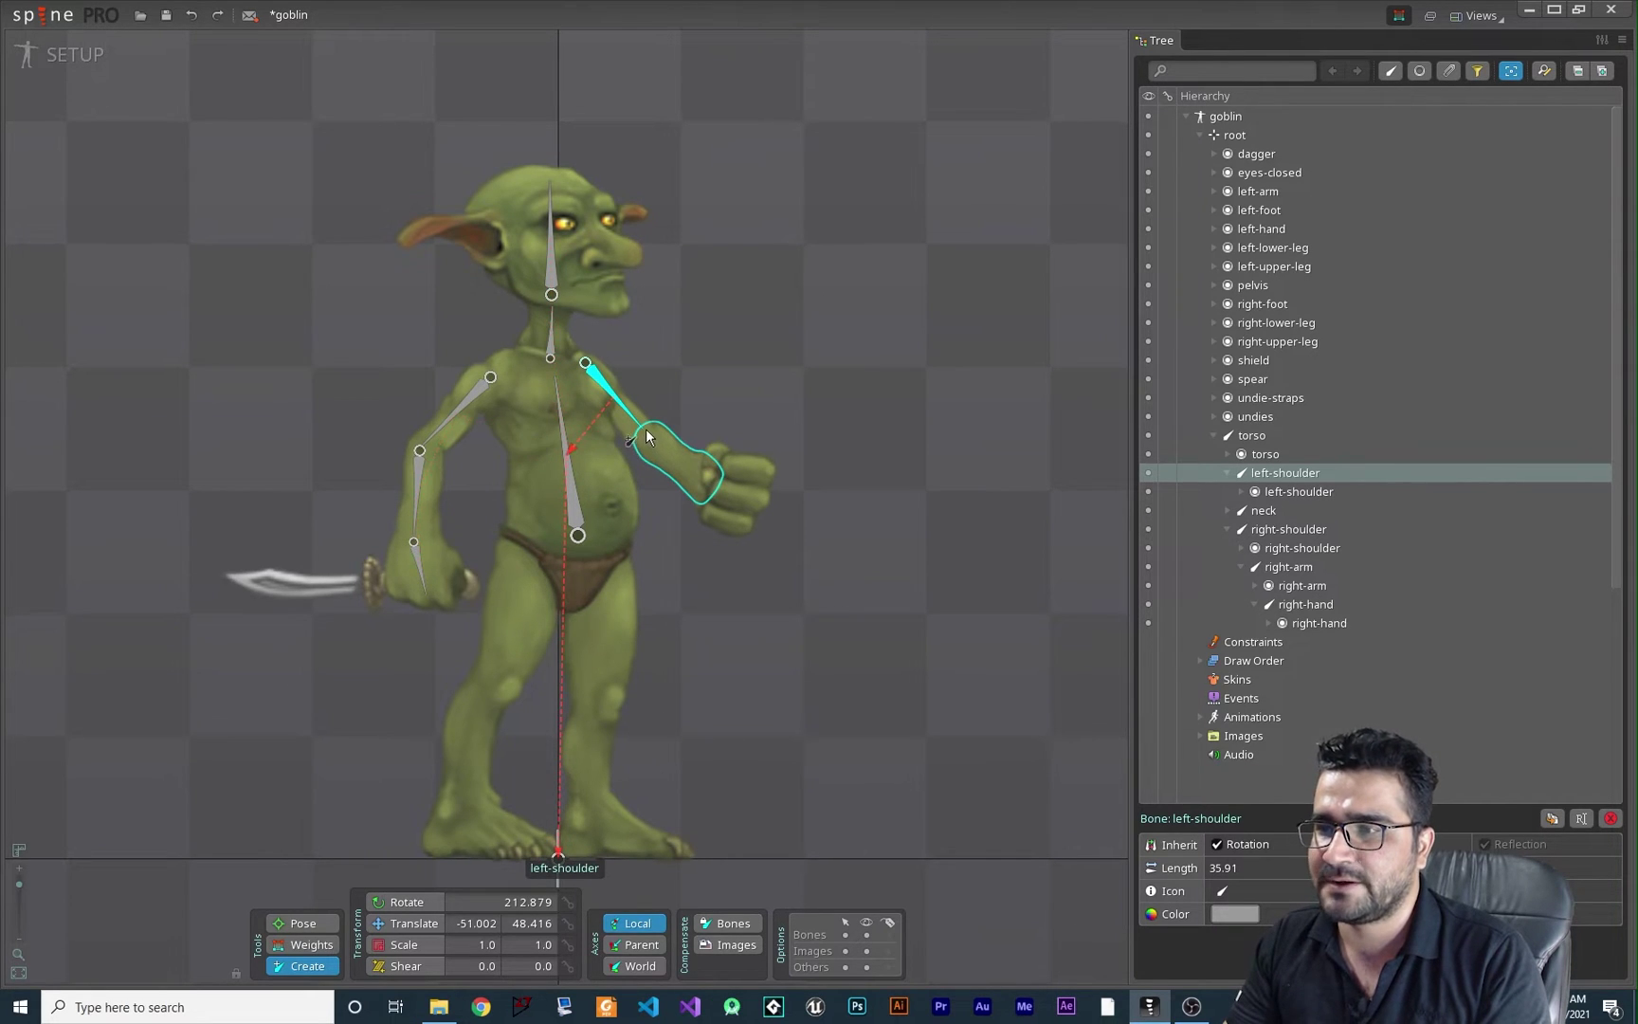
drag(647, 430, 703, 483)
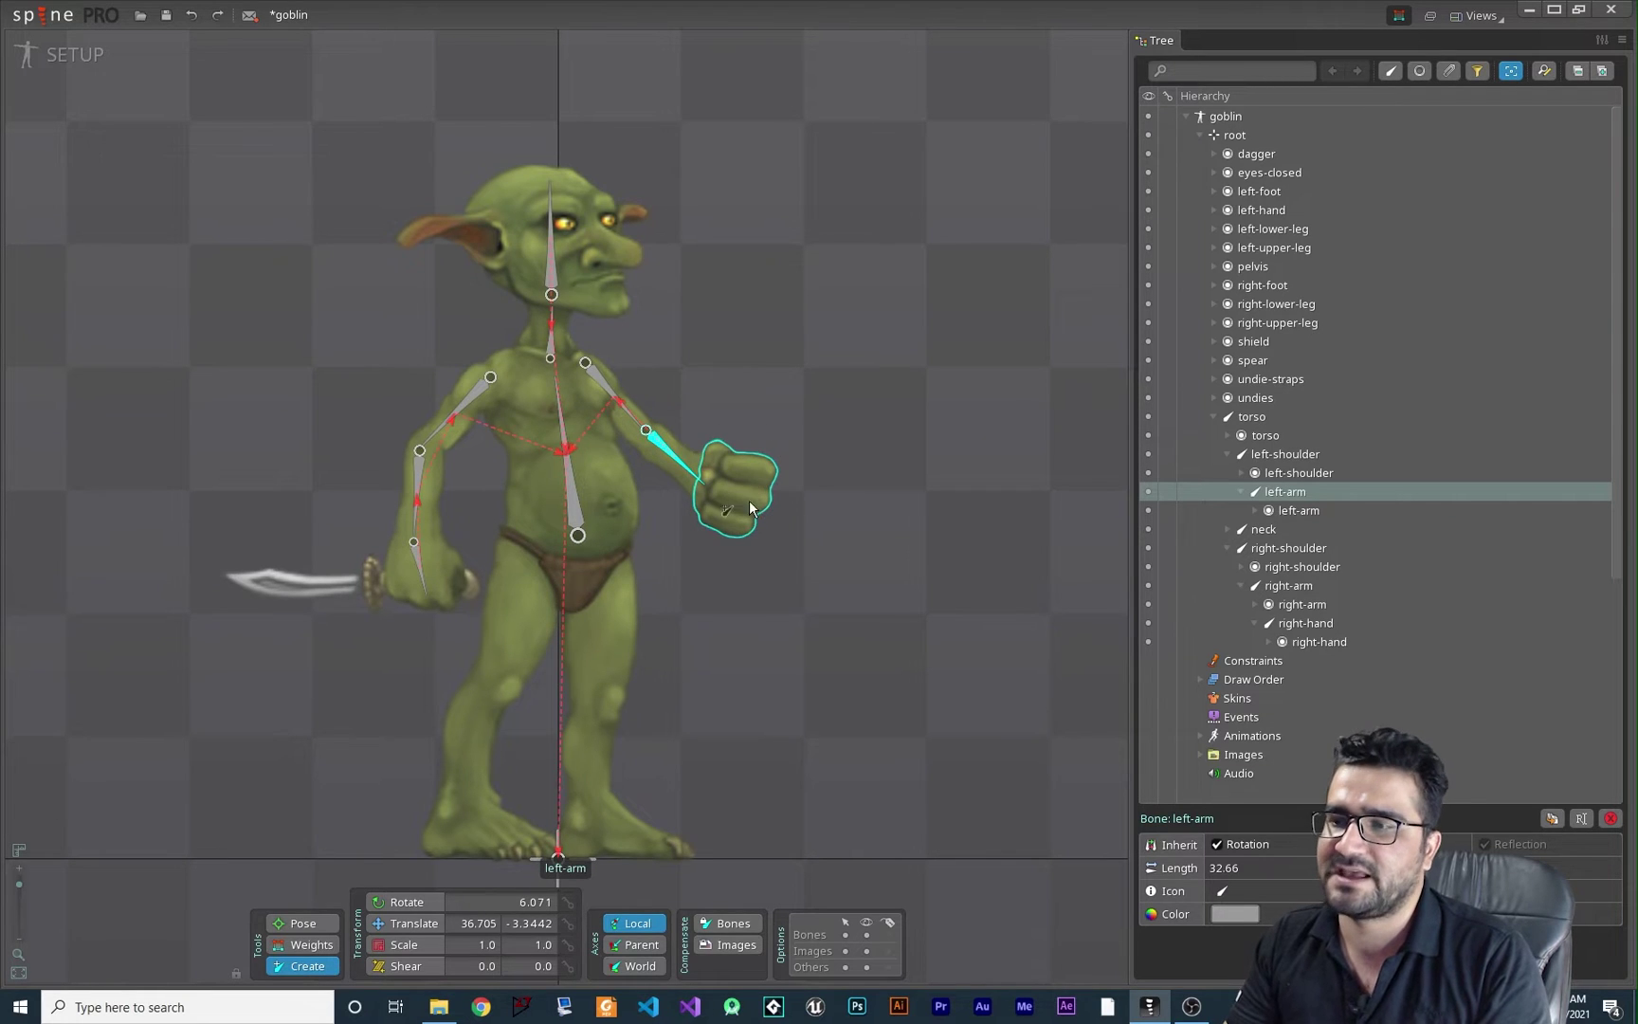
Step: Extend the left-arm chain with a left-hand bone about 20.4 long across the fist, with the left-hand slot attached
drag(708, 486, 755, 503)
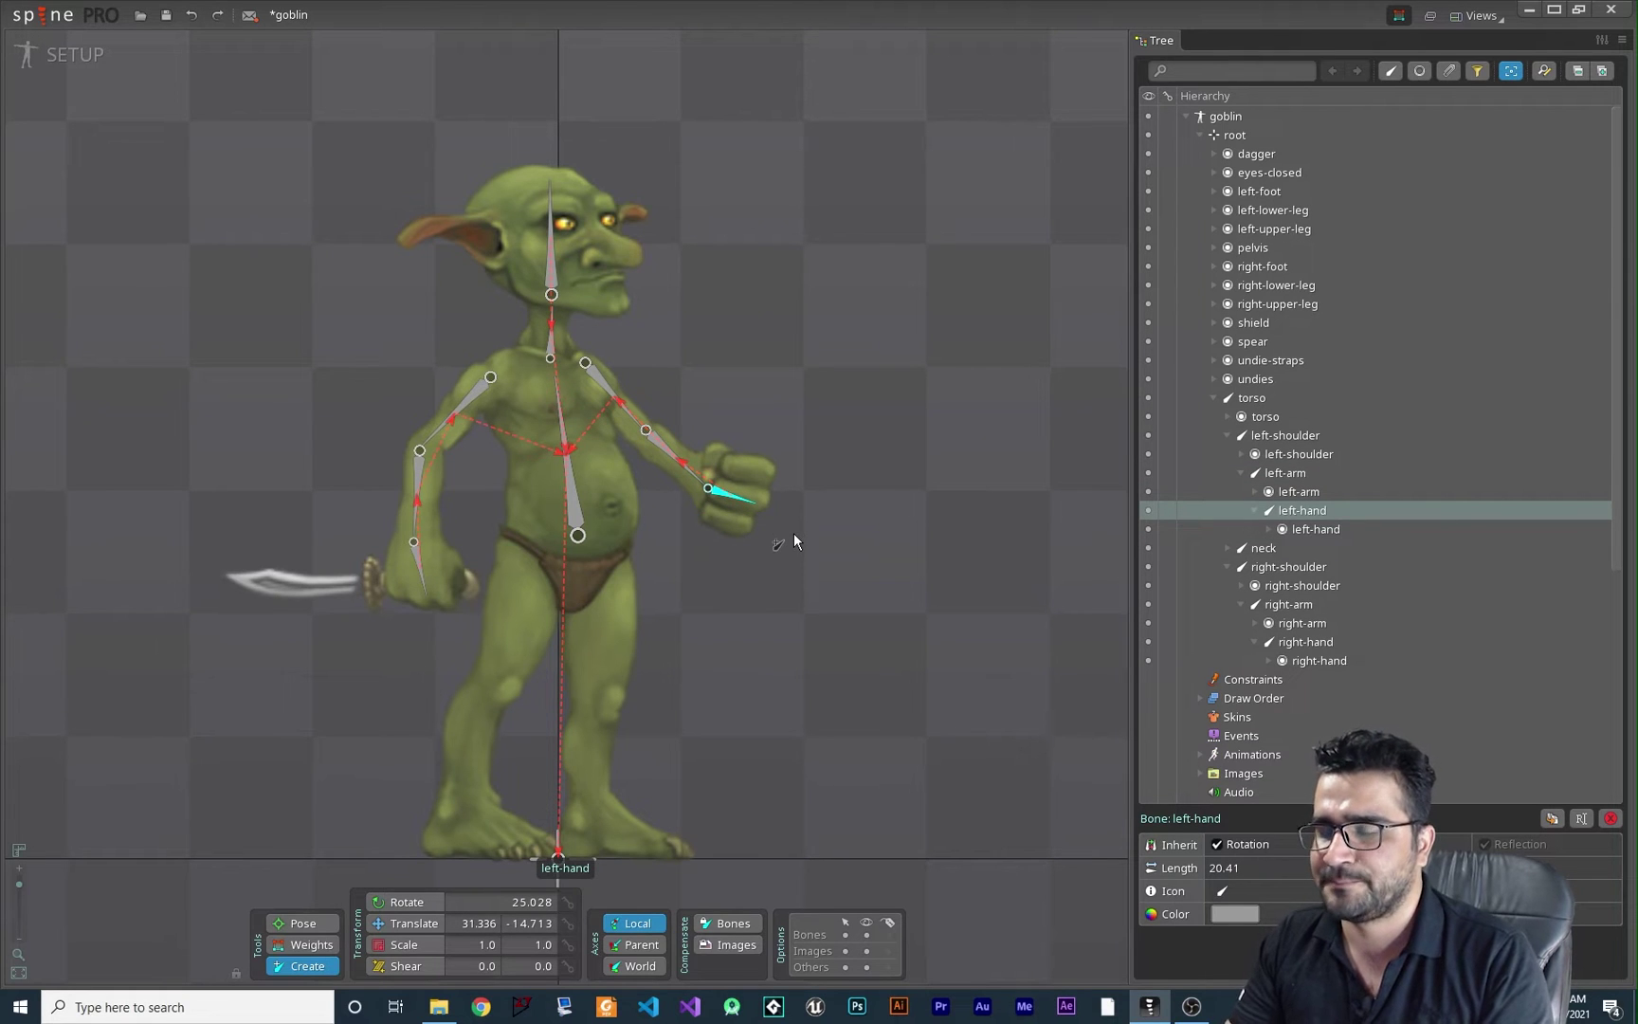
Step: Build the right leg under the torso bone as a chain of right-upper-leg, right-lower-leg and right-foot bones, each holding its matching slot
click(571, 506)
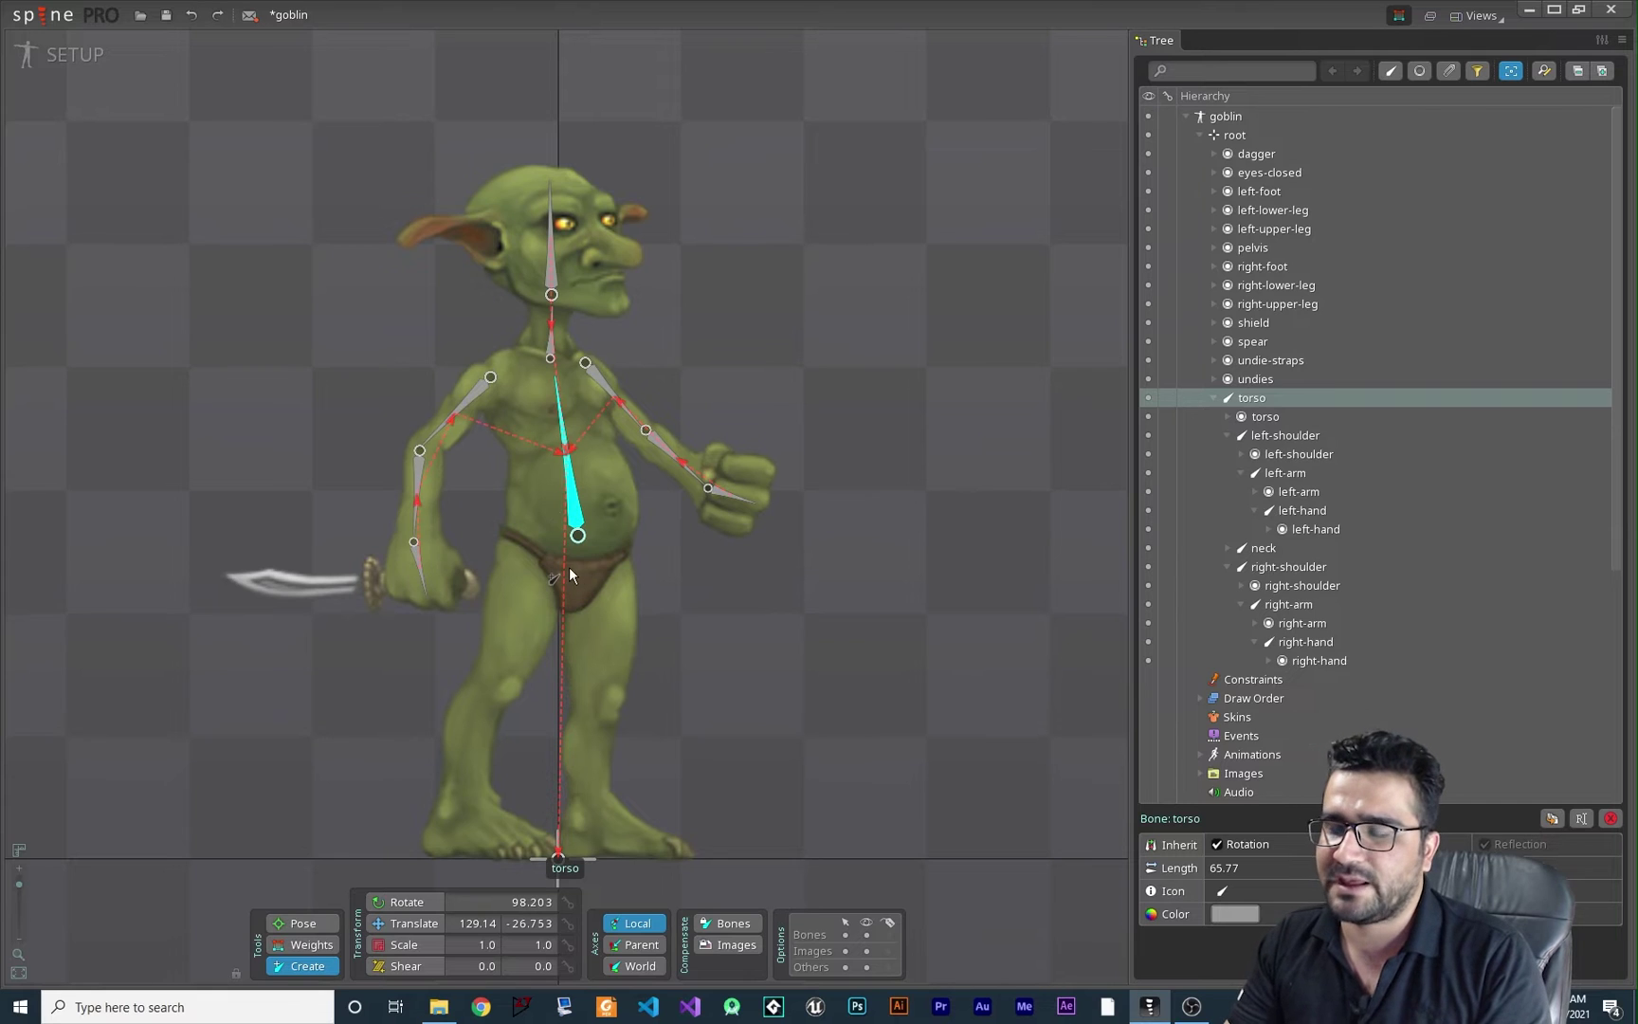
click(515, 613)
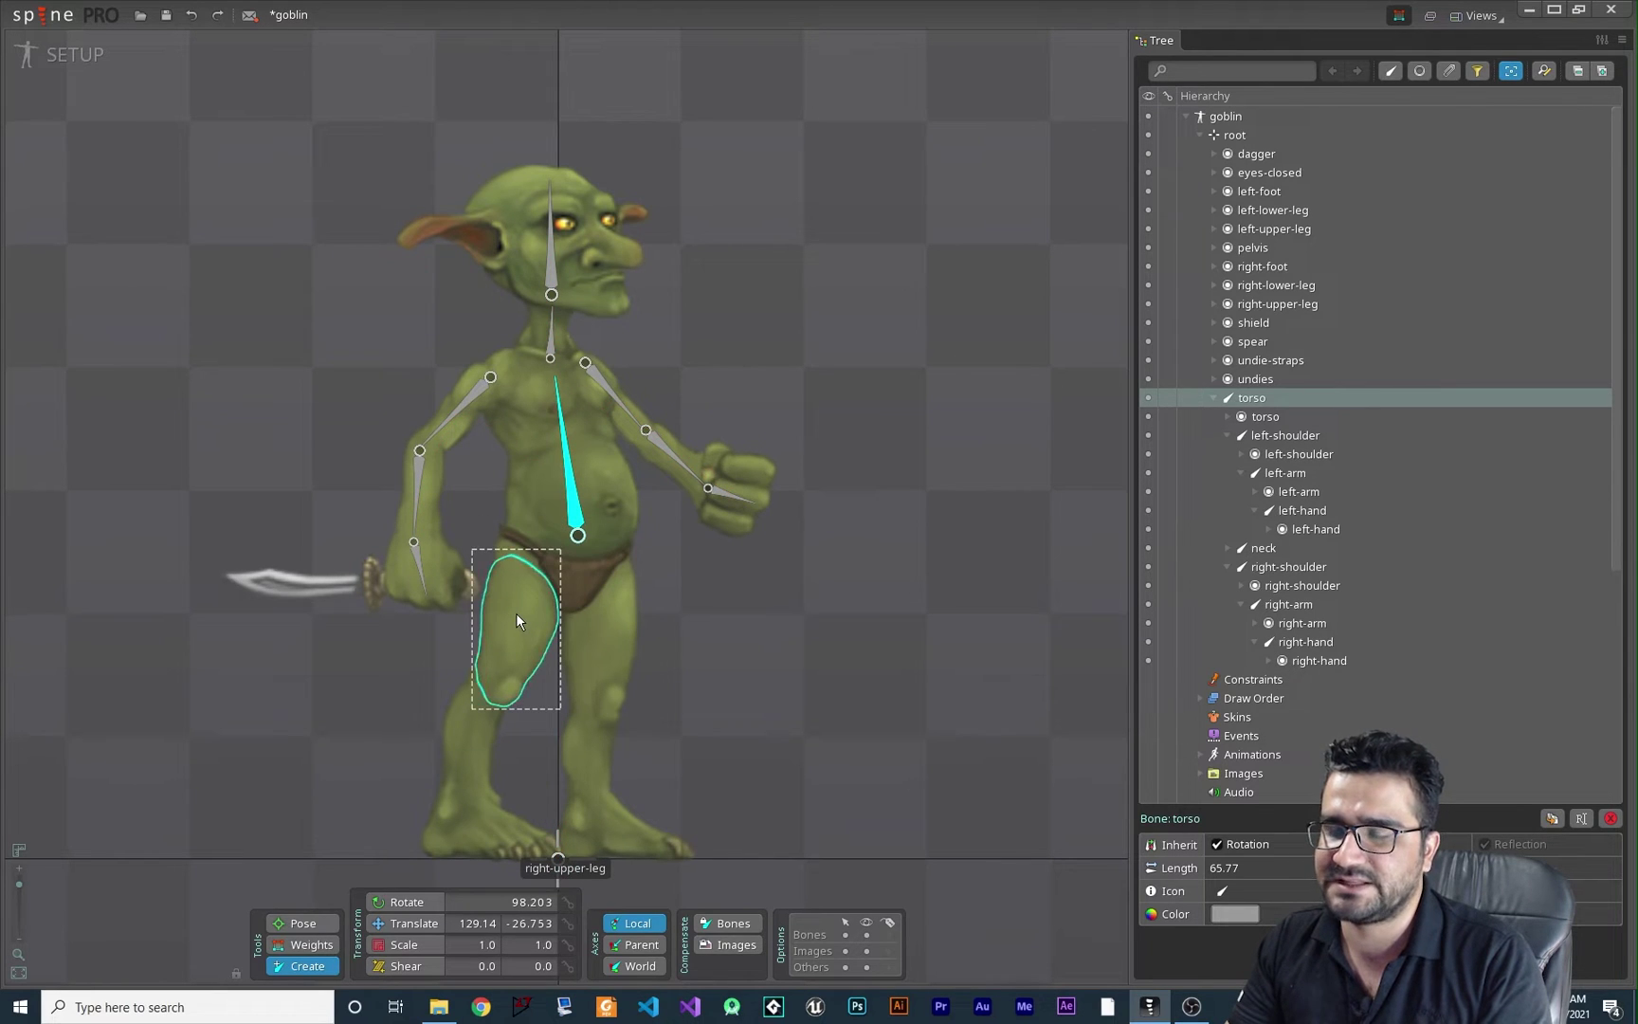
mouse_move(529, 571)
mouse_down()
mouse_move(463, 798)
mouse_move(474, 813)
mouse_up()
click(478, 699)
drag(455, 826, 524, 845)
Step: Build the left leg under torso from left-upper-leg, left-lower-leg (about 43.7 long) and left-foot (about 27.6 long) bones, each holding its matching slot
click(577, 536)
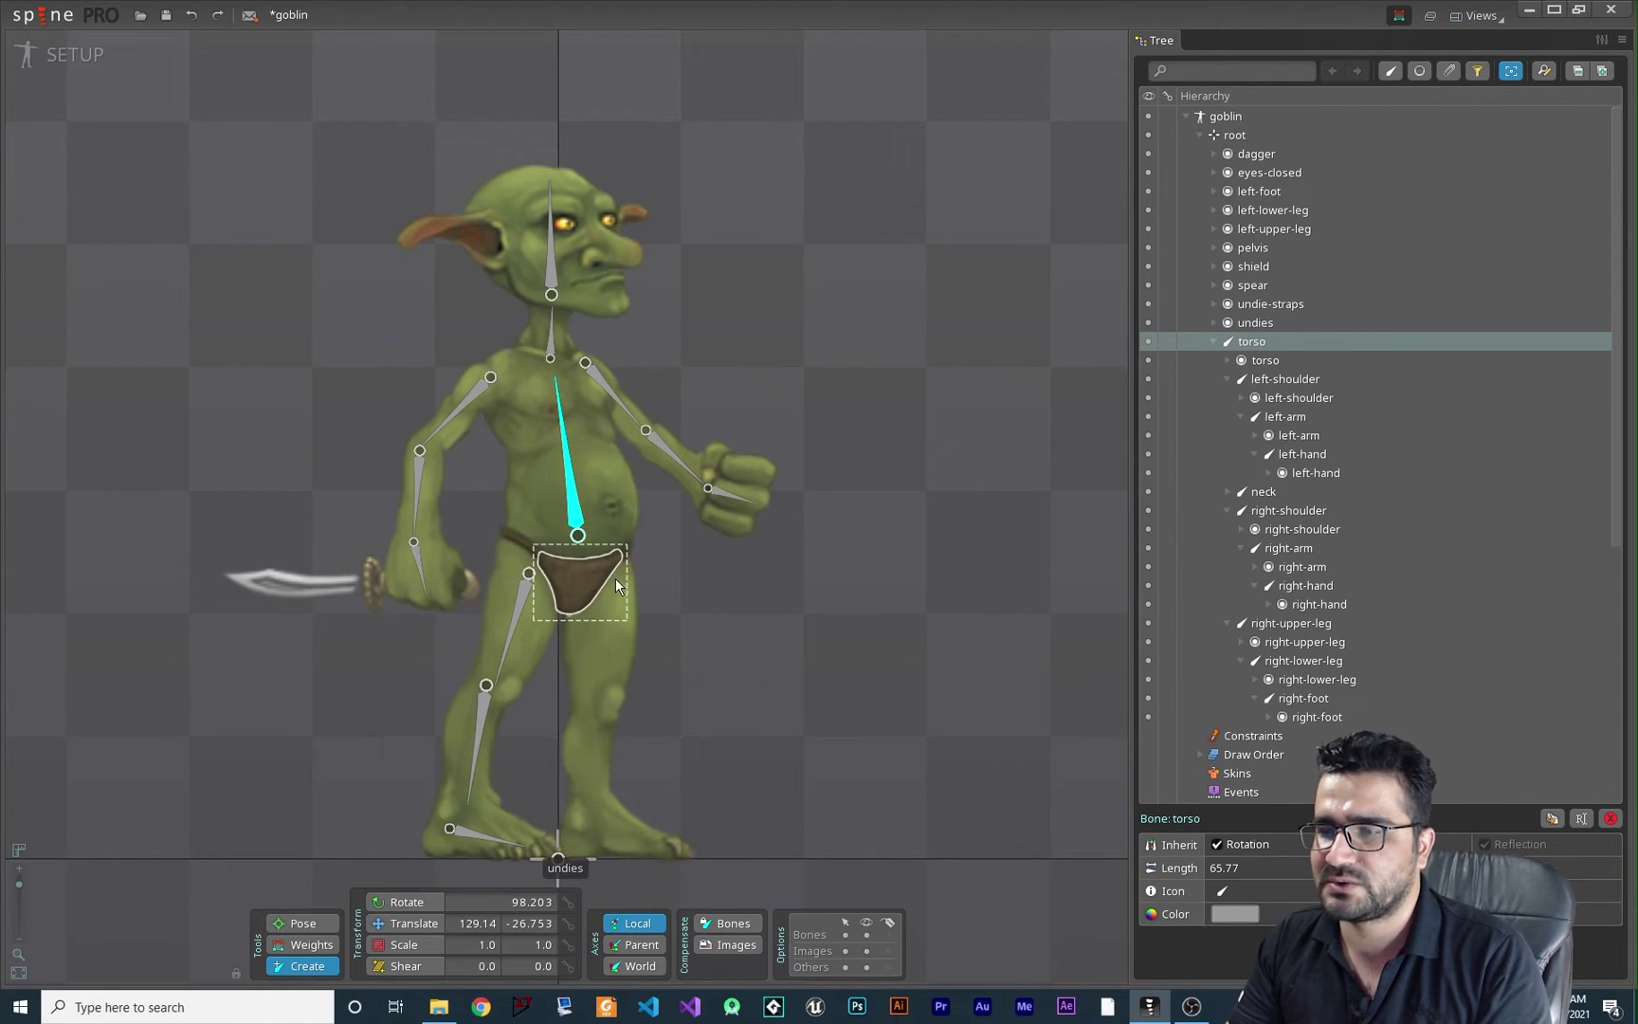
drag(601, 569, 592, 816)
drag(714, 815, 728, 617)
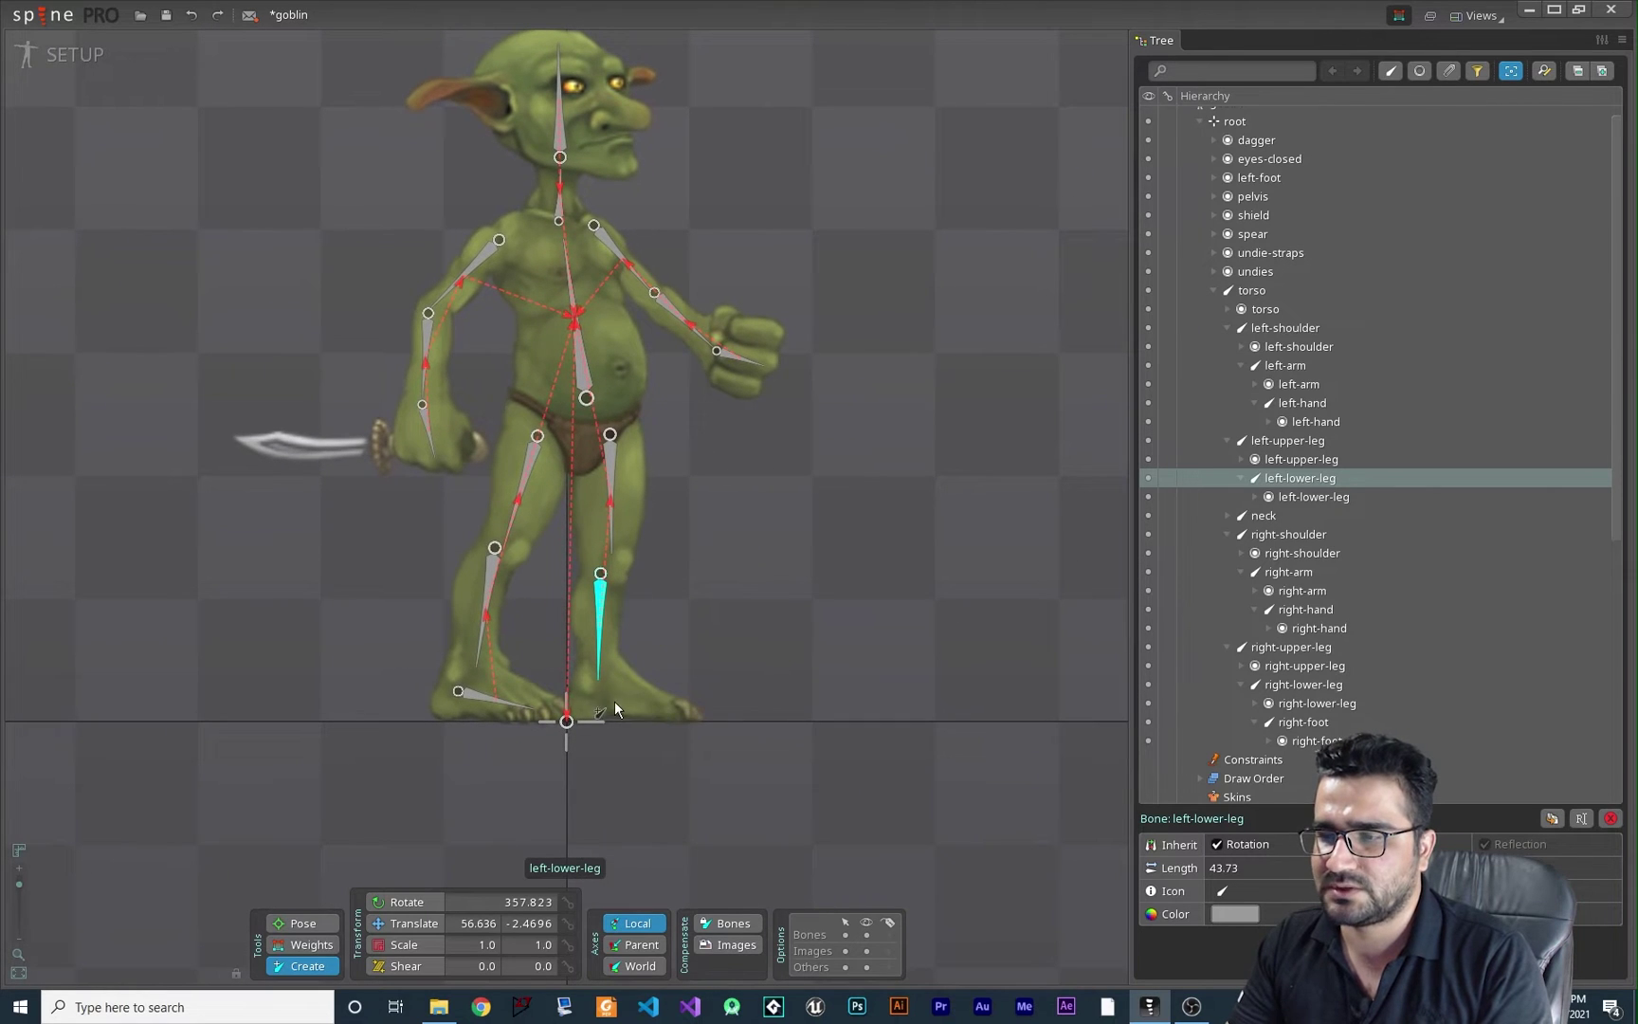
drag(595, 696, 663, 708)
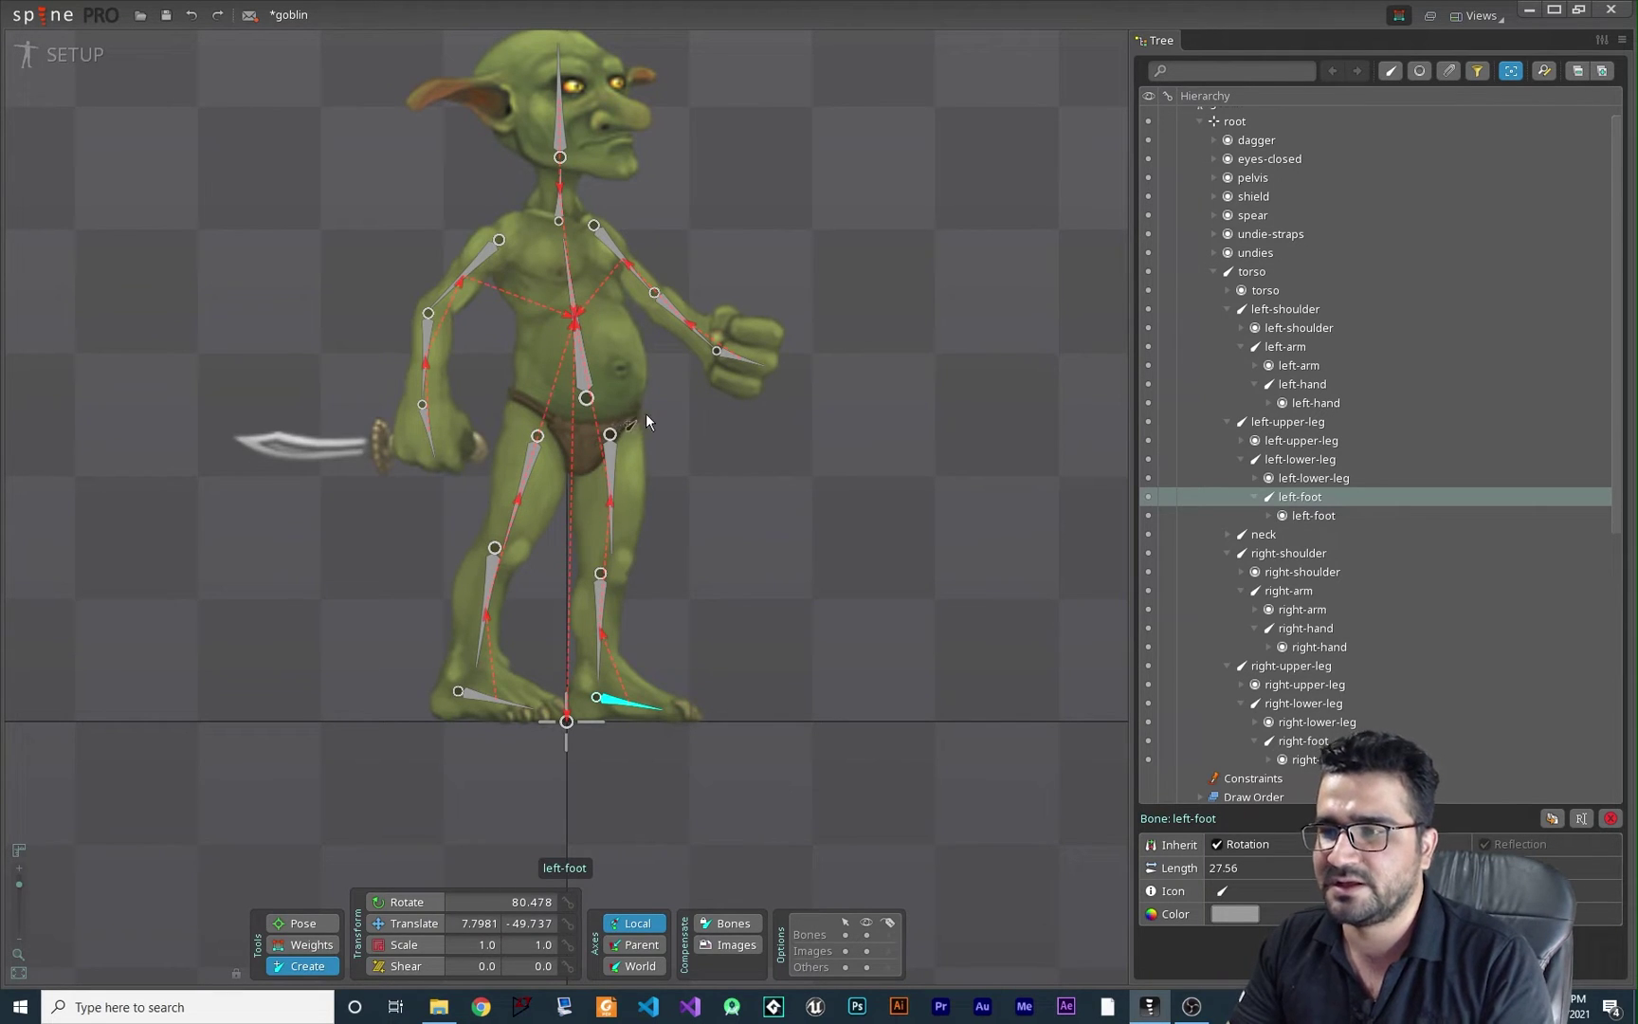
Step: Create an undies bone about 18.4 long under the torso bone, with the pelvis, undie-straps and undies slots attached
click(581, 363)
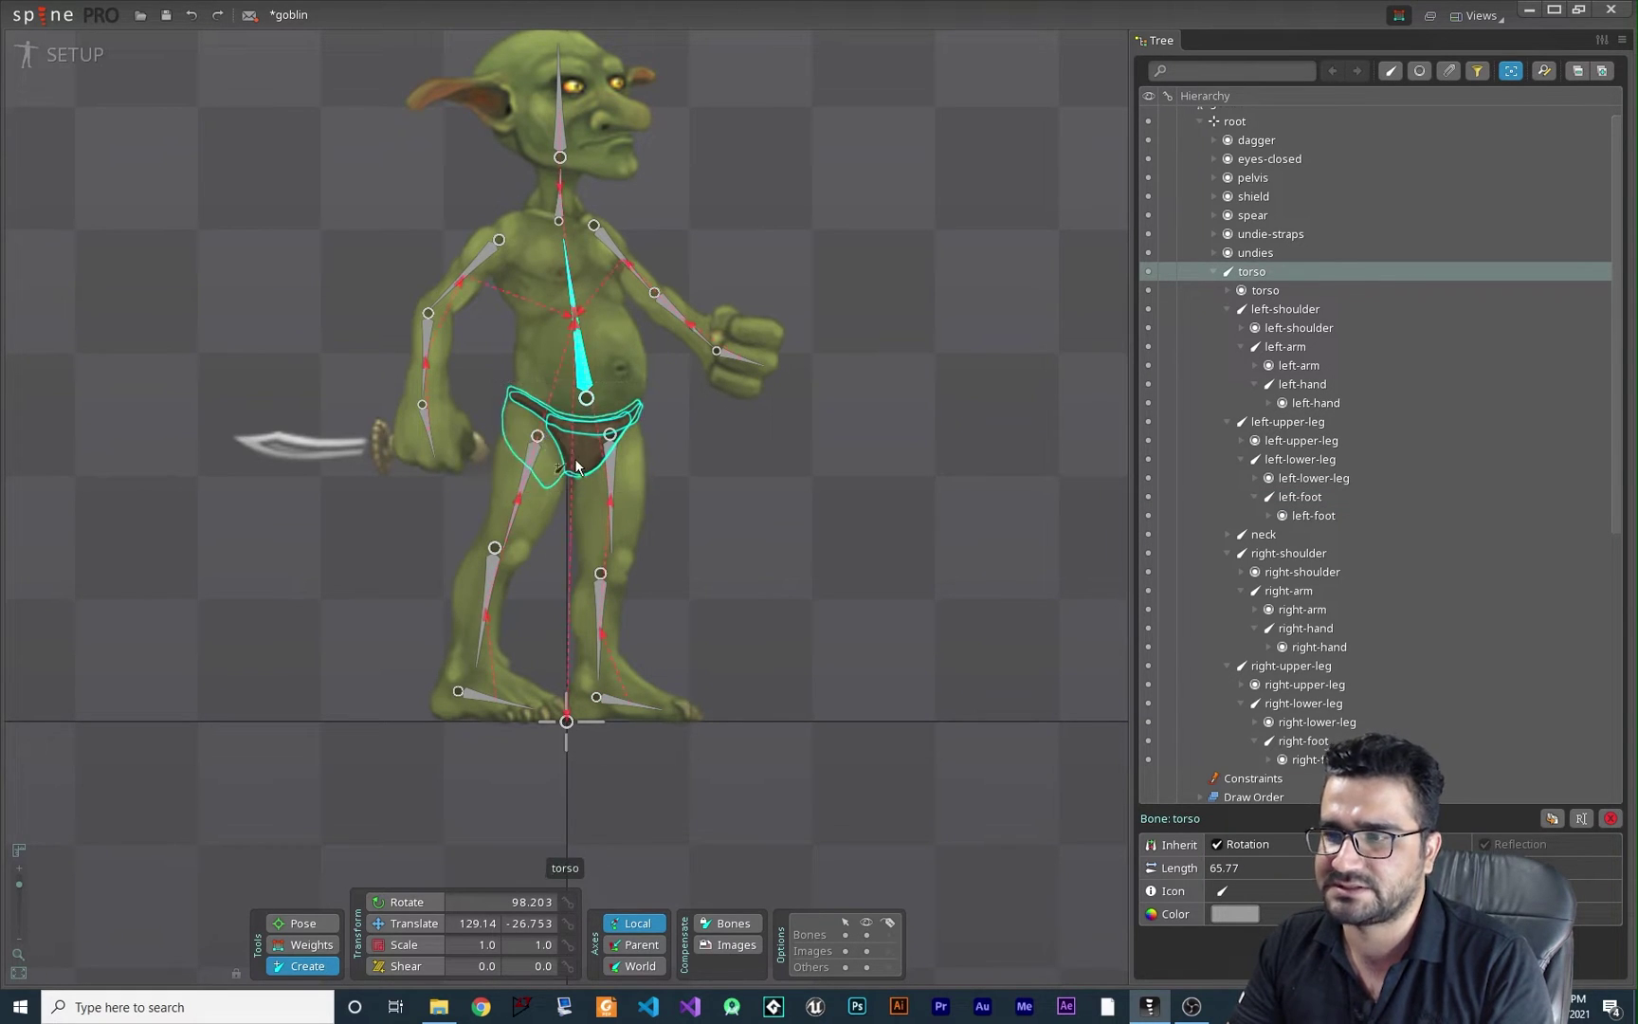
drag(577, 467, 580, 431)
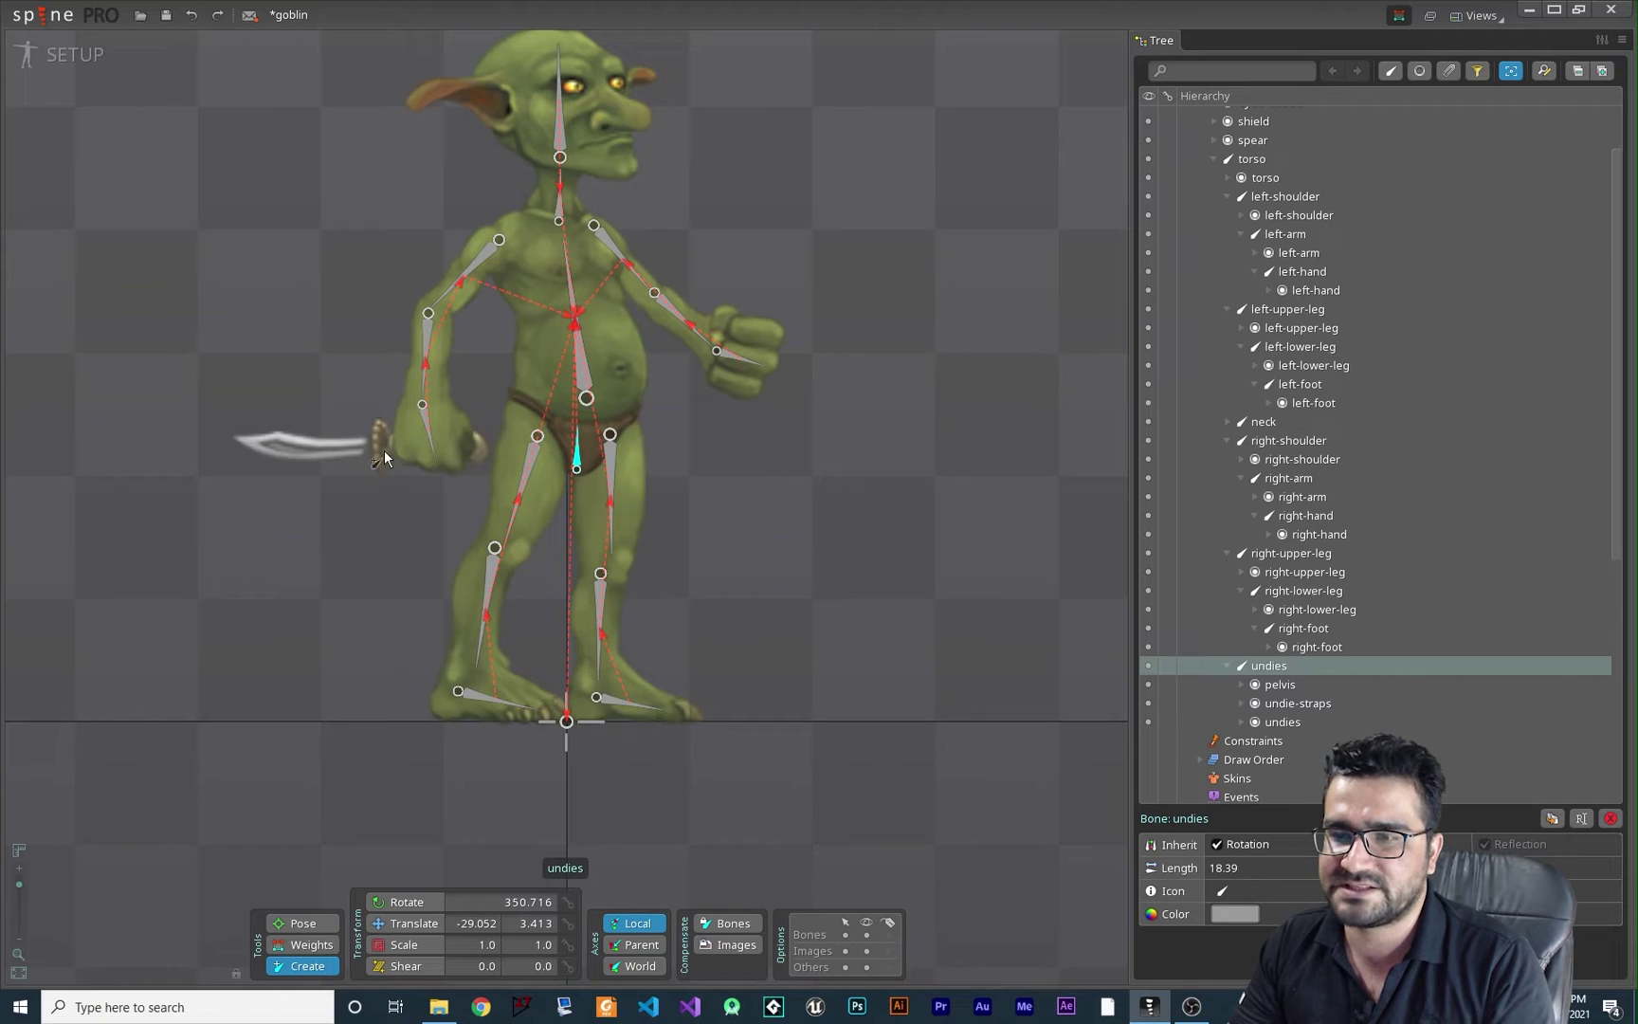
Step: Create a dagger bone about 72.9 long as a child of right-hand, from handle to blade, with the dagger slot attached
click(424, 417)
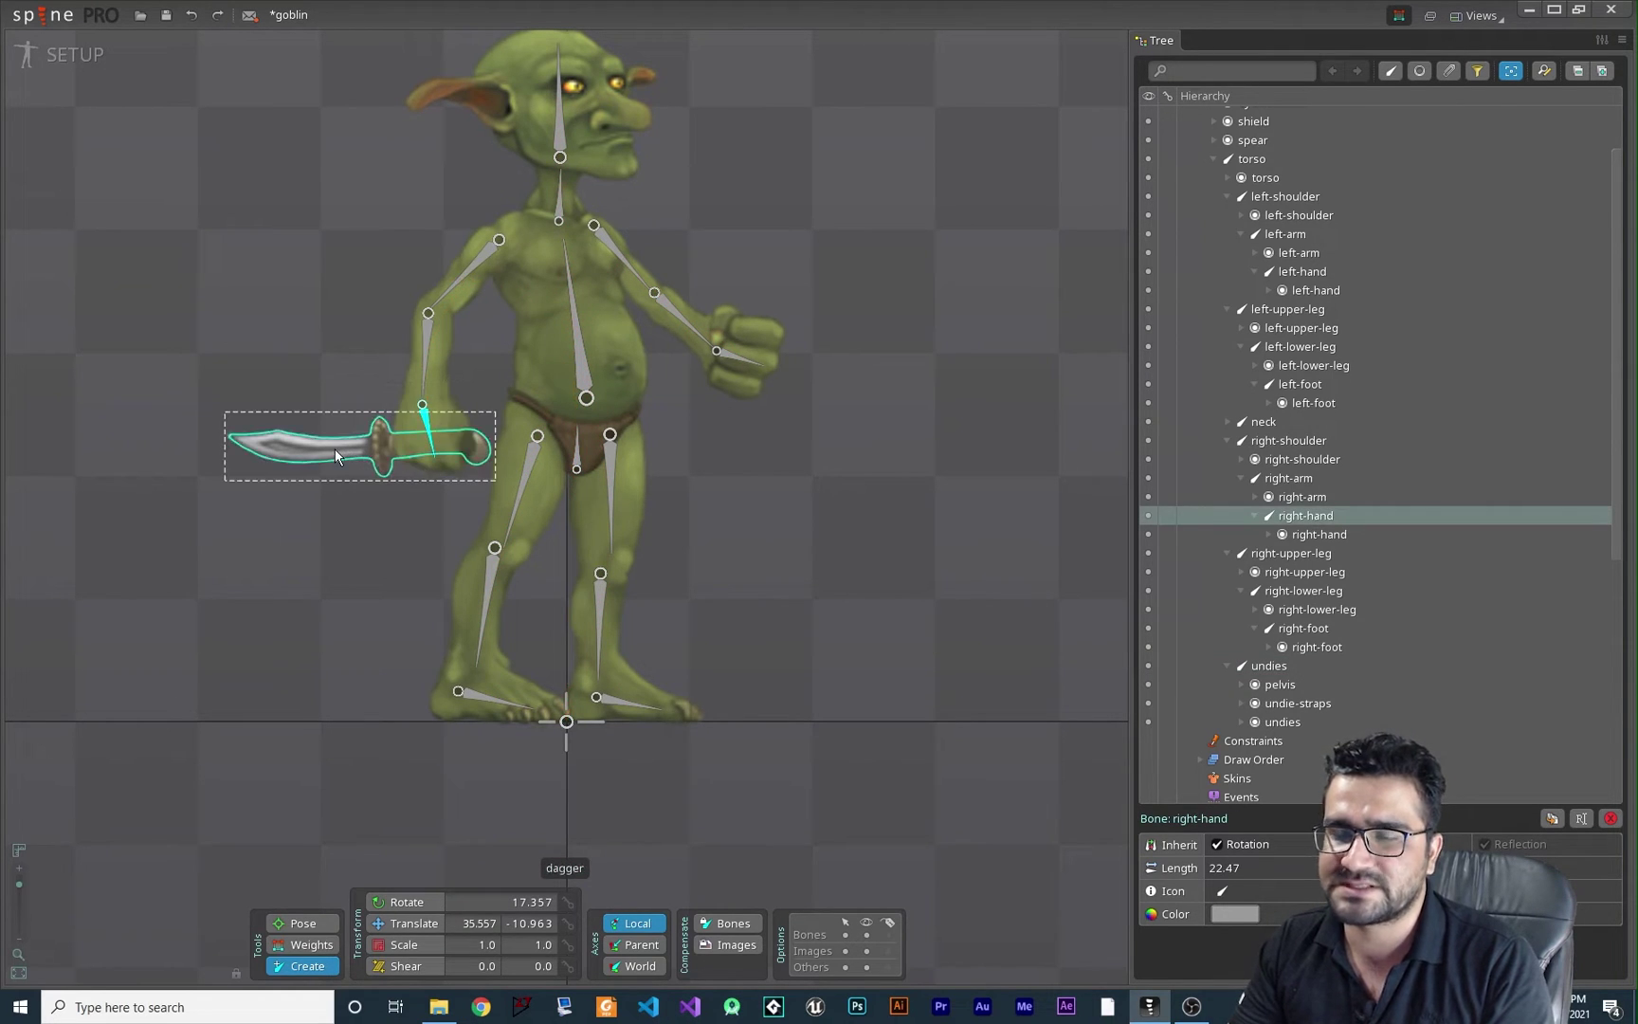
drag(464, 443, 286, 446)
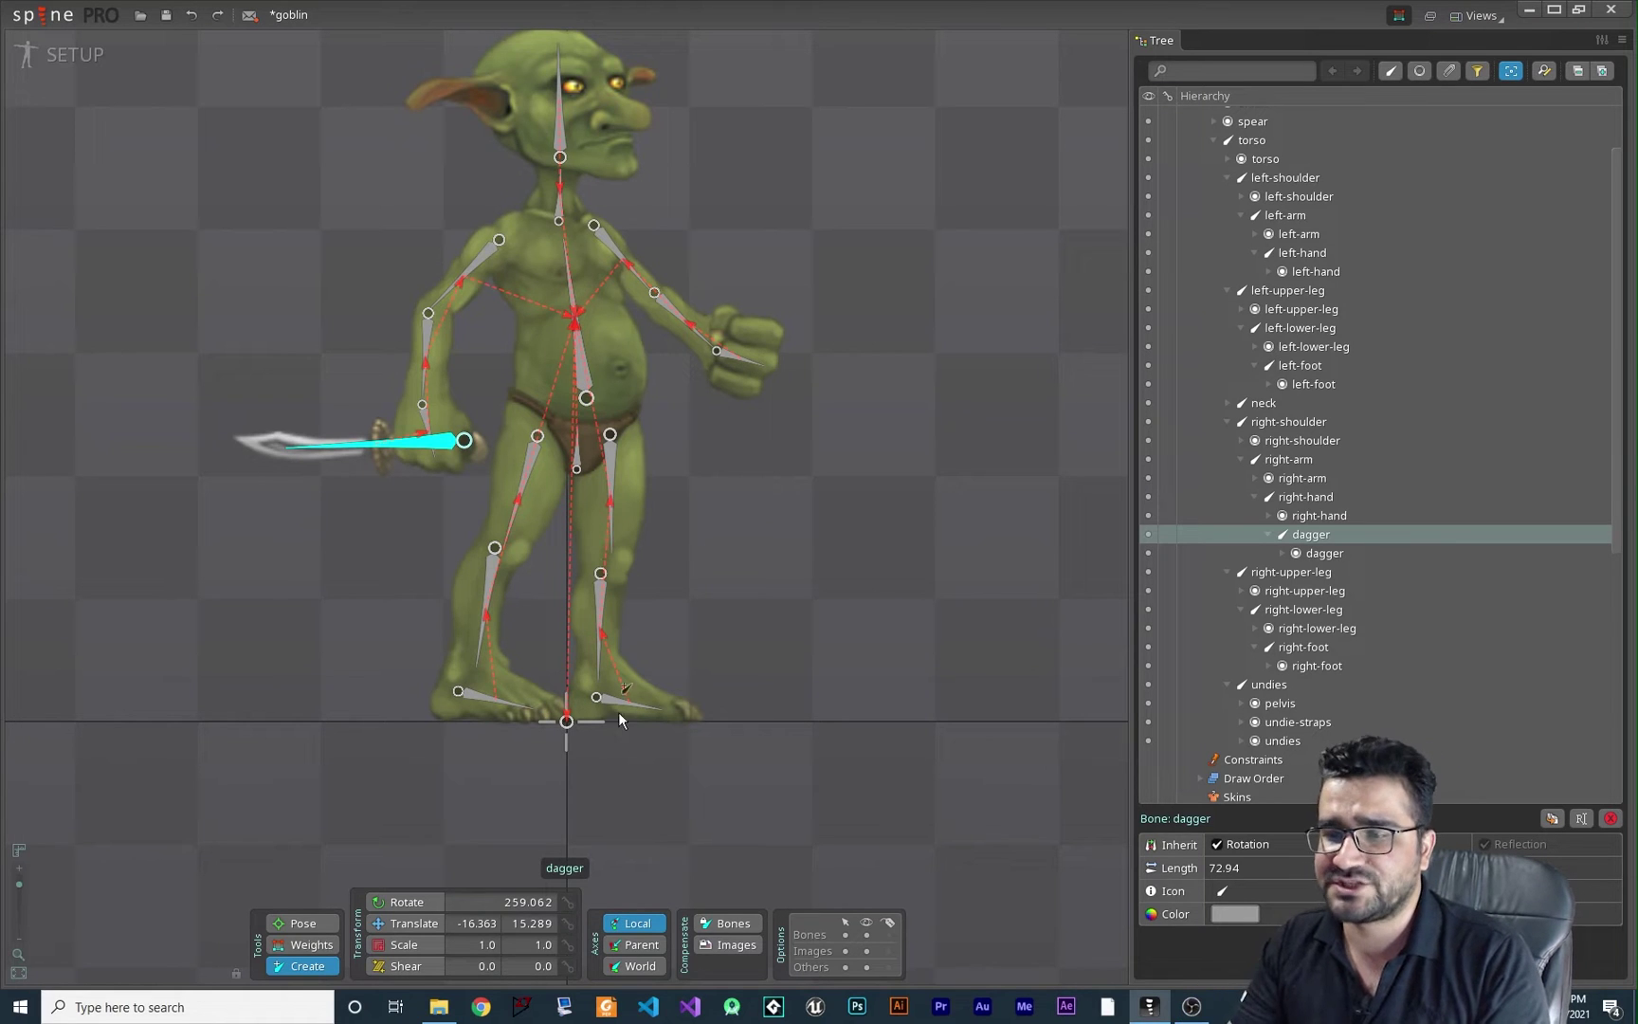
Step: Rotate the torso bone to about 89.2 degrees to test the whole hierarchy, and undo the rotation
click(417, 925)
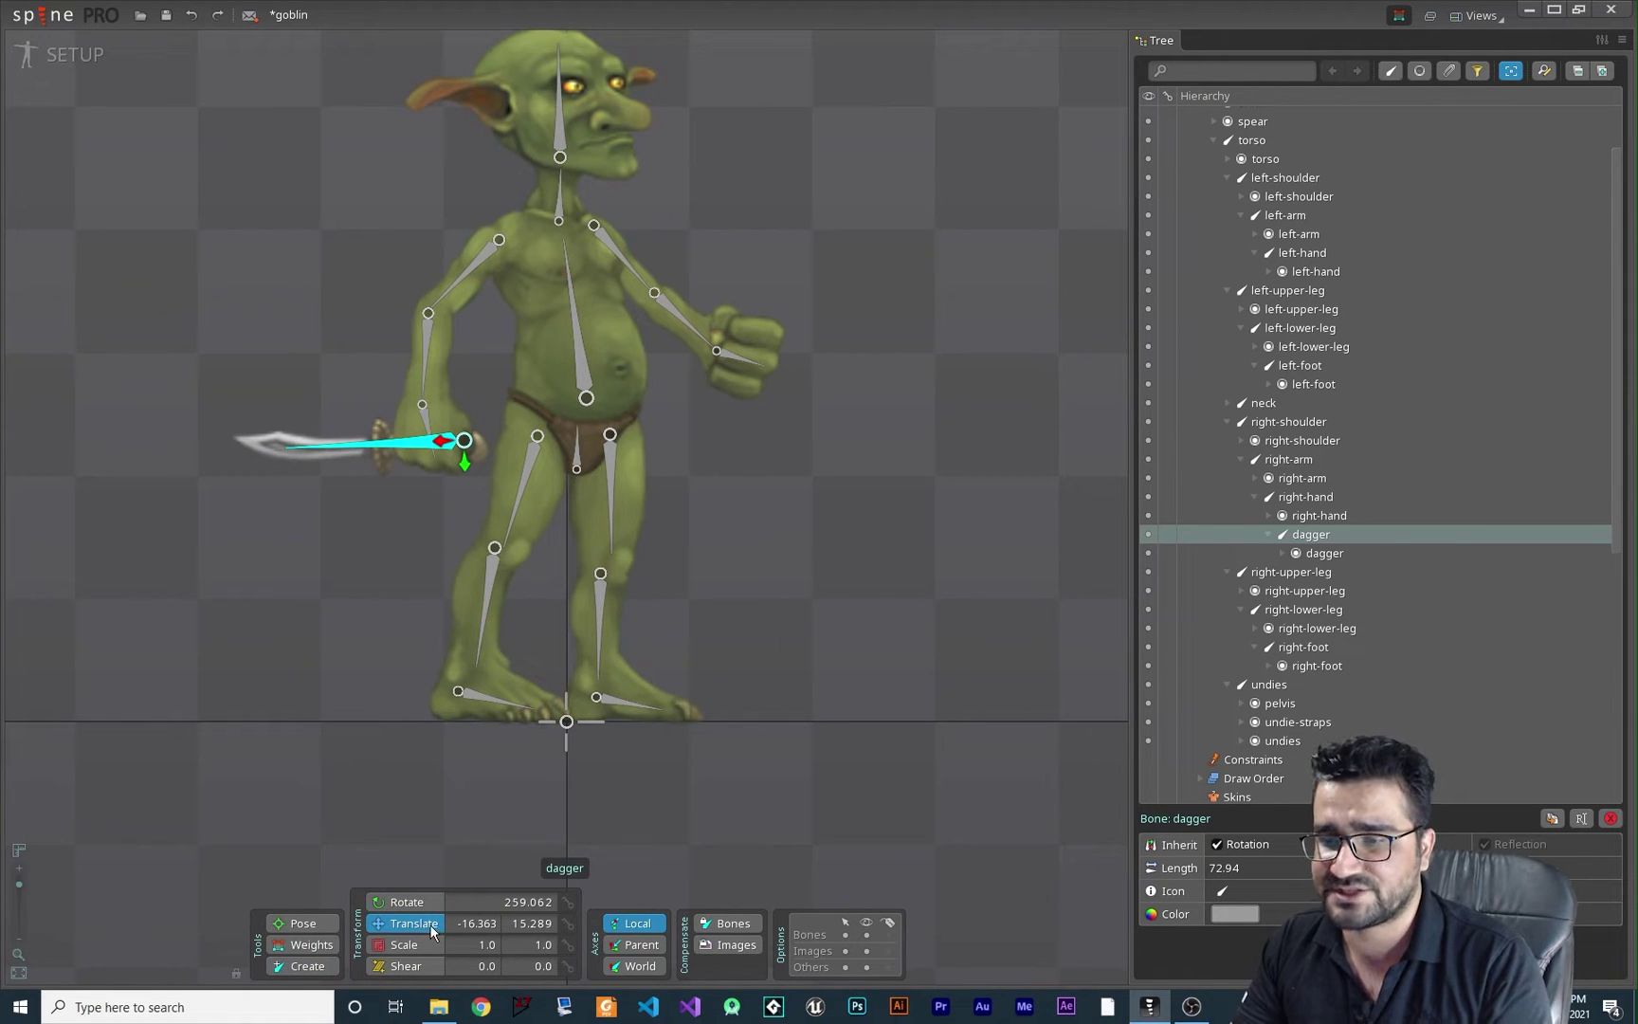
click(406, 902)
click(586, 379)
drag(587, 379, 860, 518)
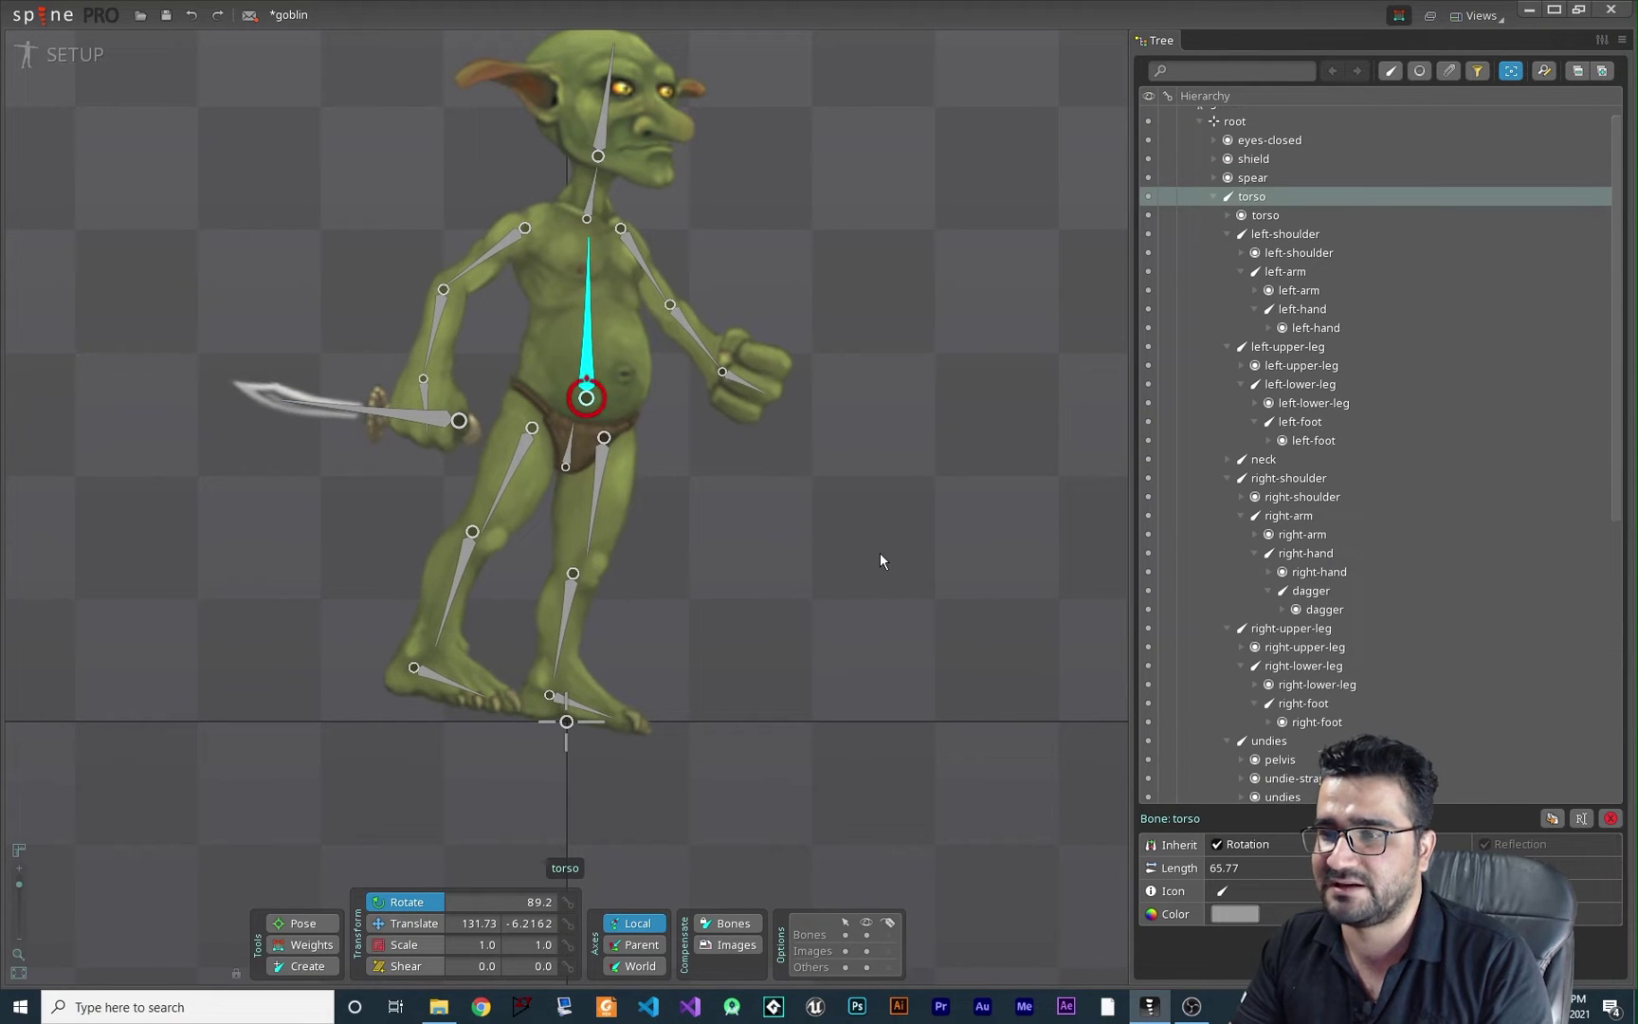
key(ctrl+z)
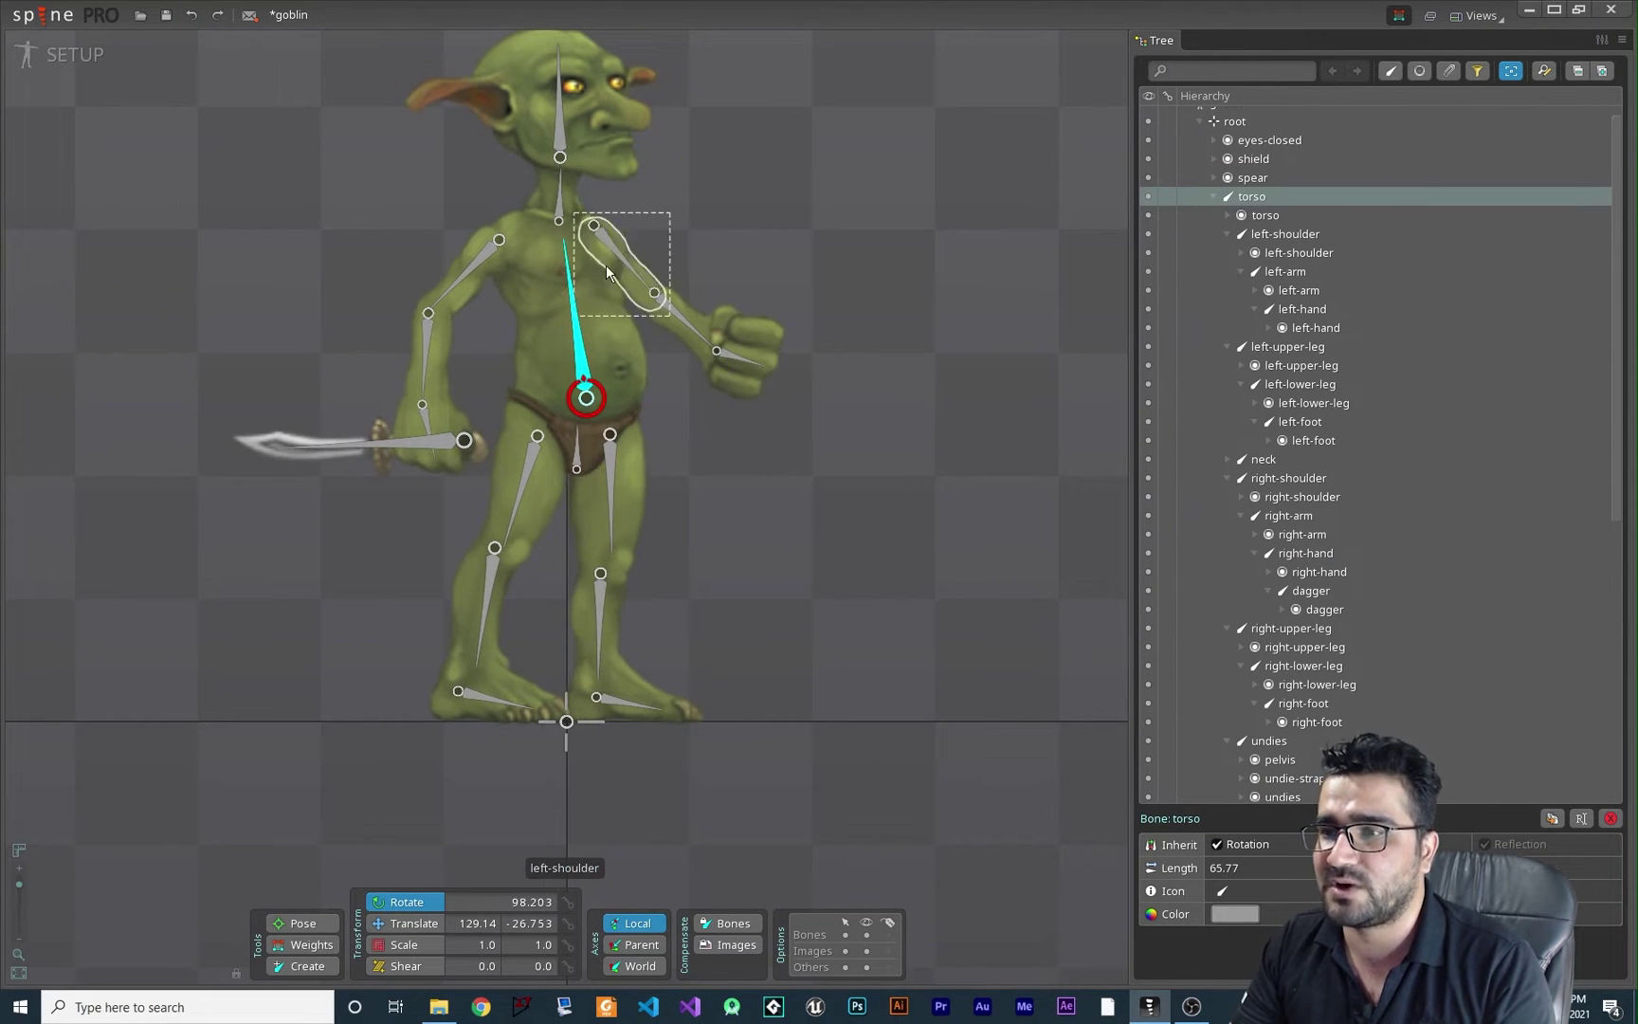
Step: Rotate the right-shoulder bone to about 122.3 degrees to check how the arm overlaps the torso
click(474, 268)
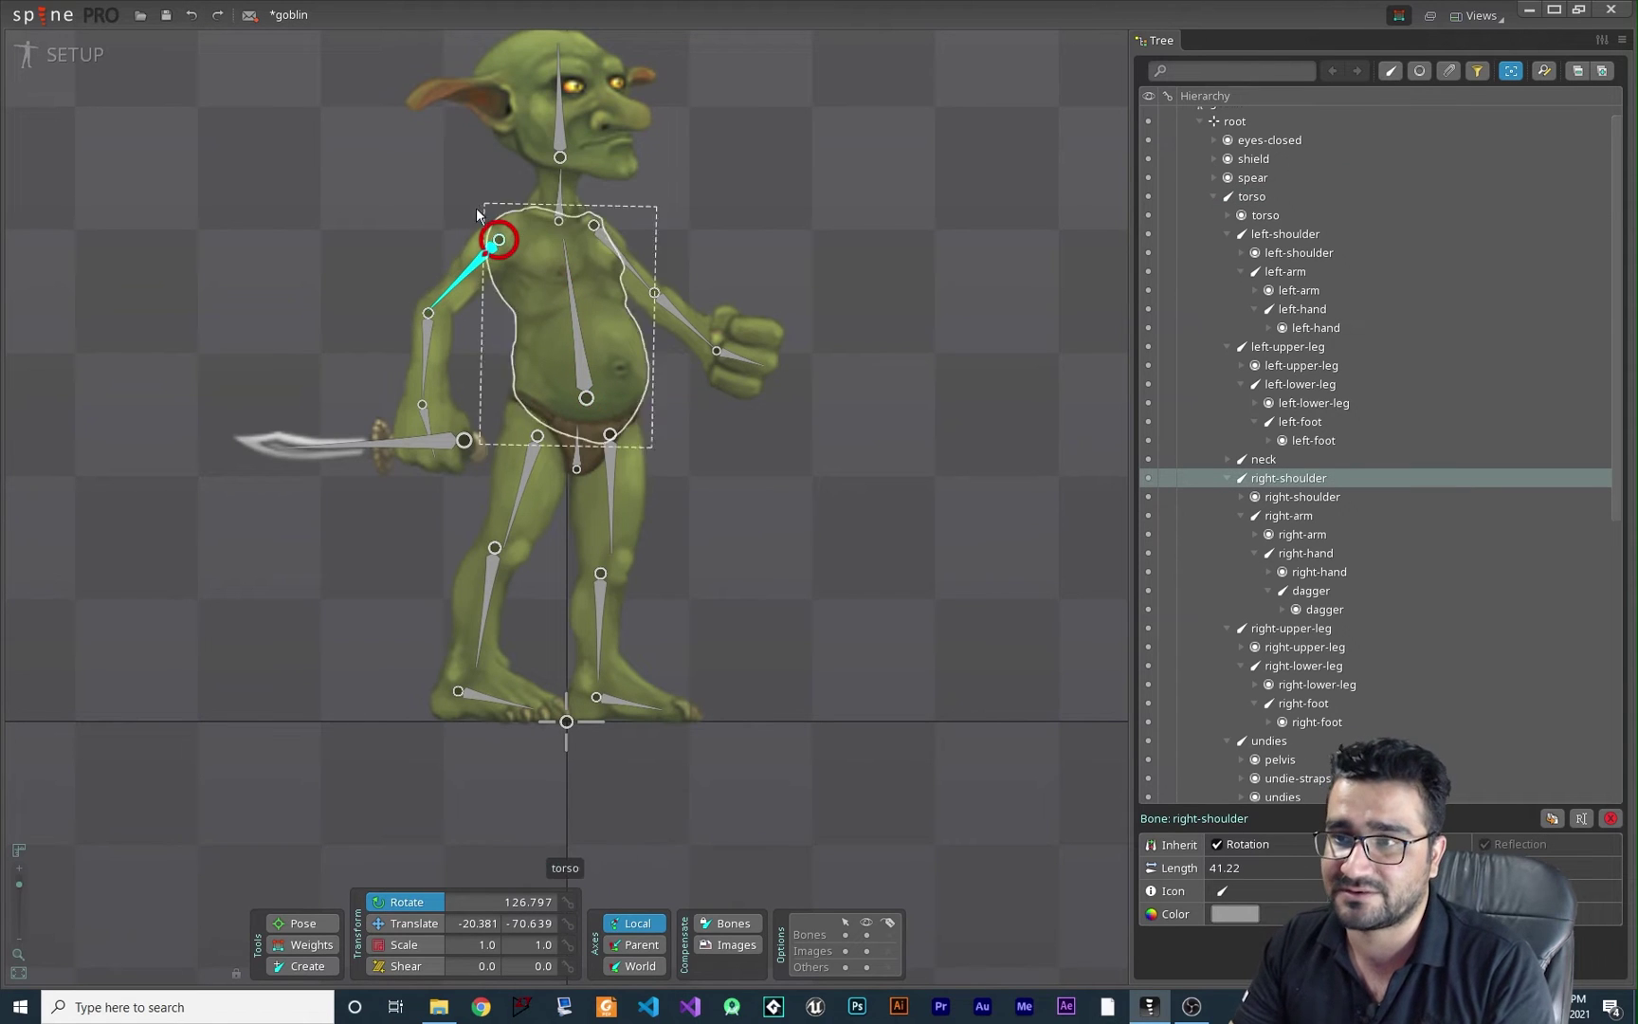
drag(729, 558, 732, 614)
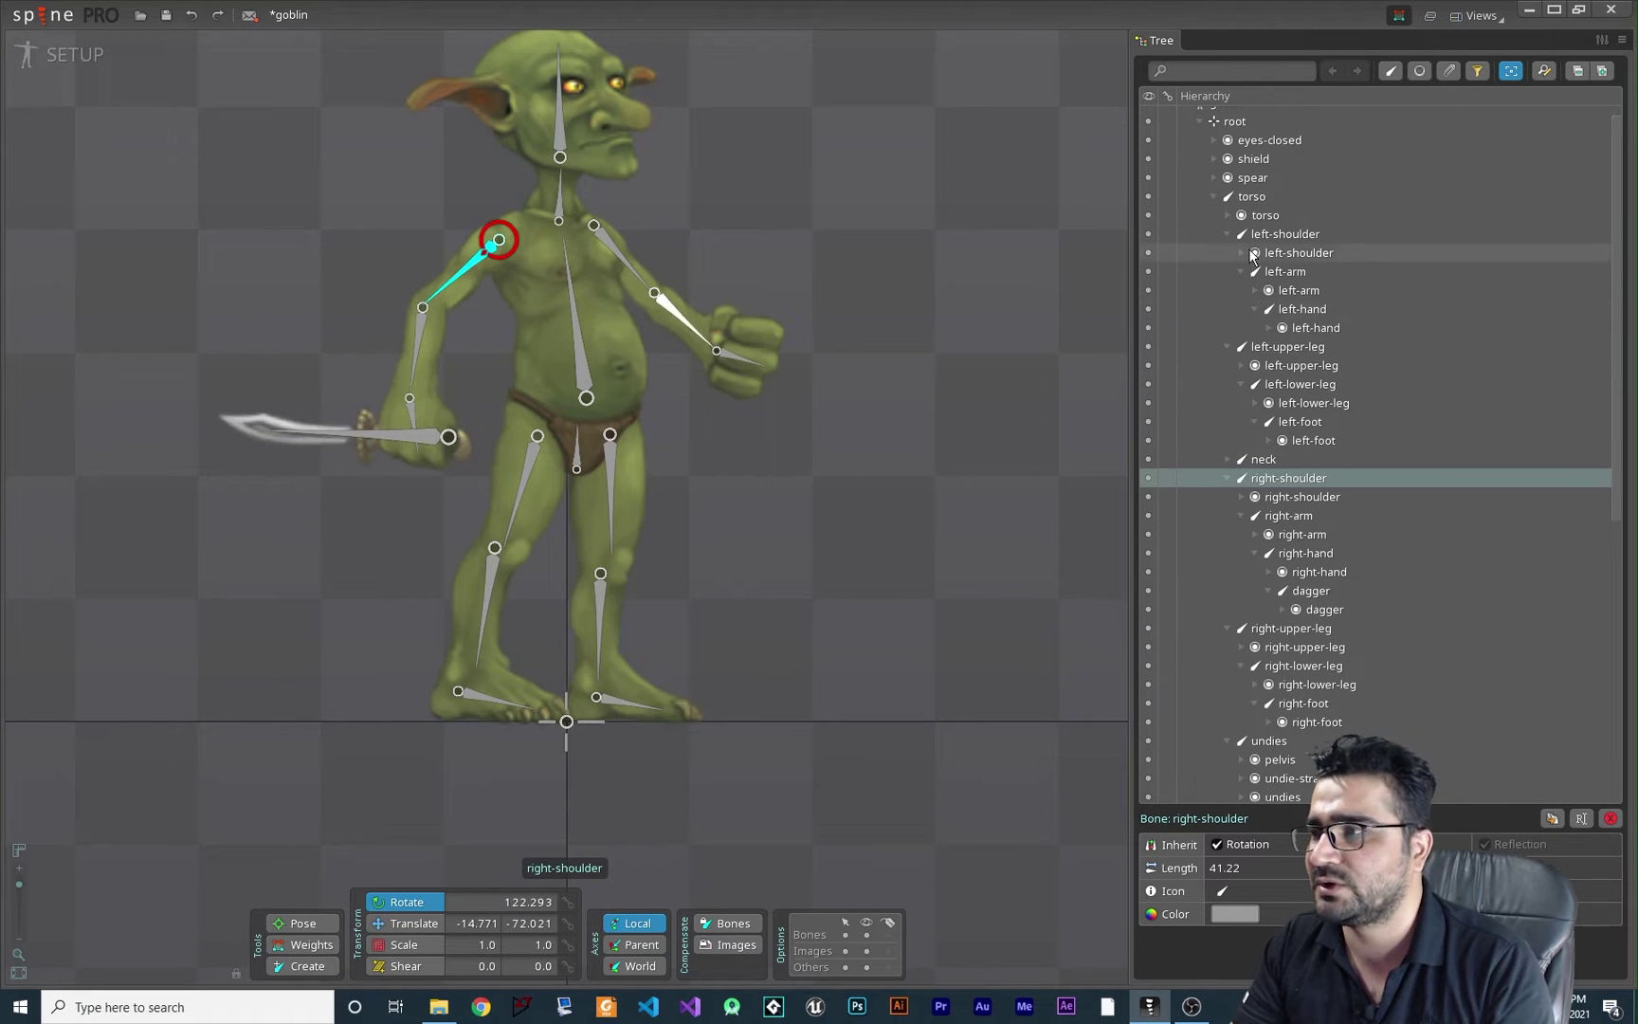
Step: Move the right-hand, right-arm, right-shoulder and dagger slots, in that order, above shield at the top of the draw order
click(1213, 196)
click(1200, 248)
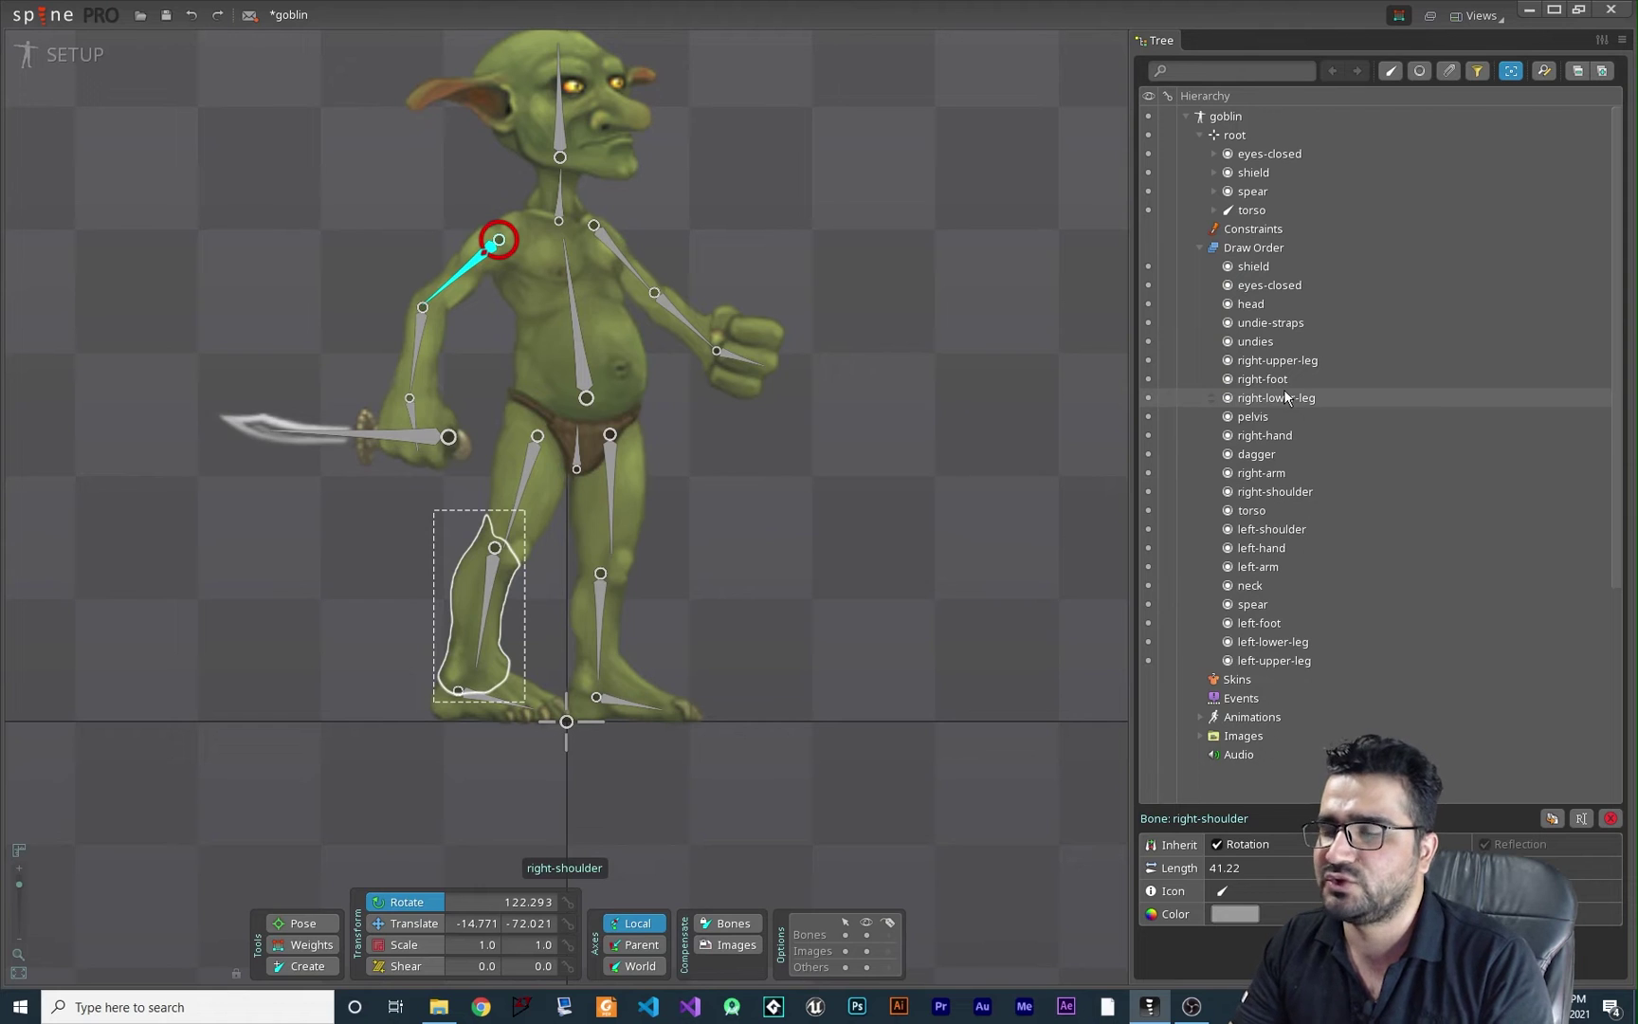
mouse_move(1286, 398)
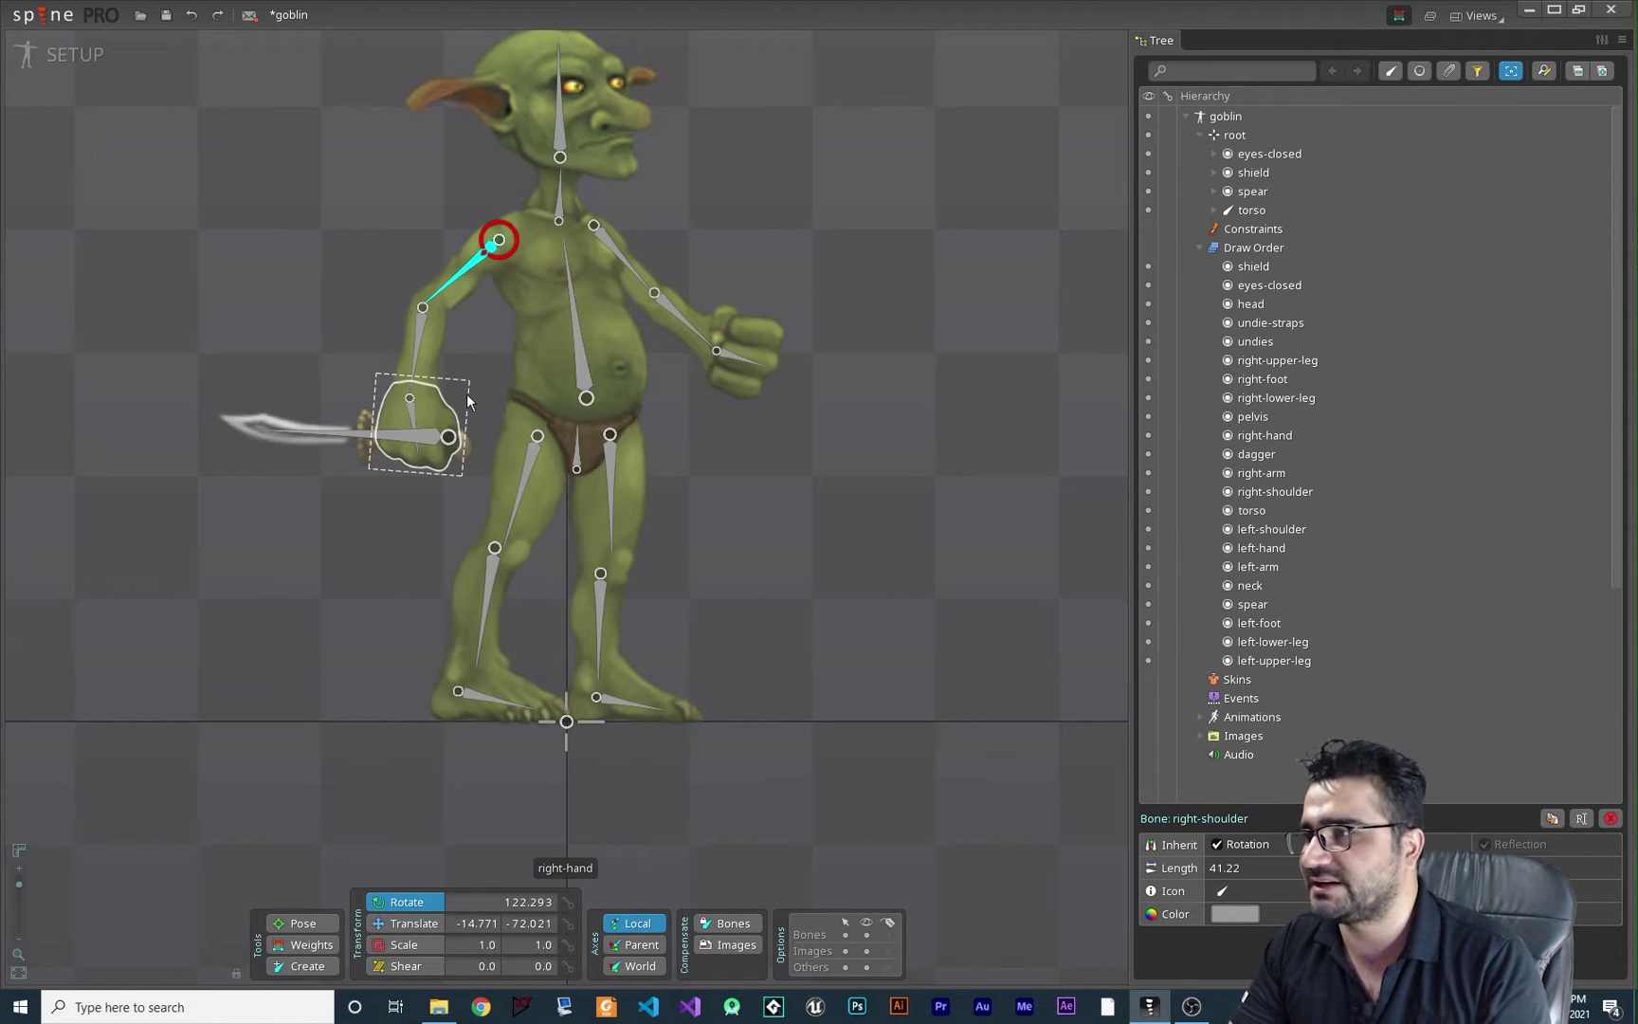
click(1261, 435)
mouse_move(1262, 435)
mouse_down()
mouse_move(1268, 263)
mouse_move(1270, 326)
mouse_move(1270, 281)
mouse_up()
drag(1261, 472, 1270, 287)
drag(1275, 491, 1270, 291)
Step: Rotate the right-shoulder bone to about 125.5 degrees to test the arm with the new draw order
click(1220, 118)
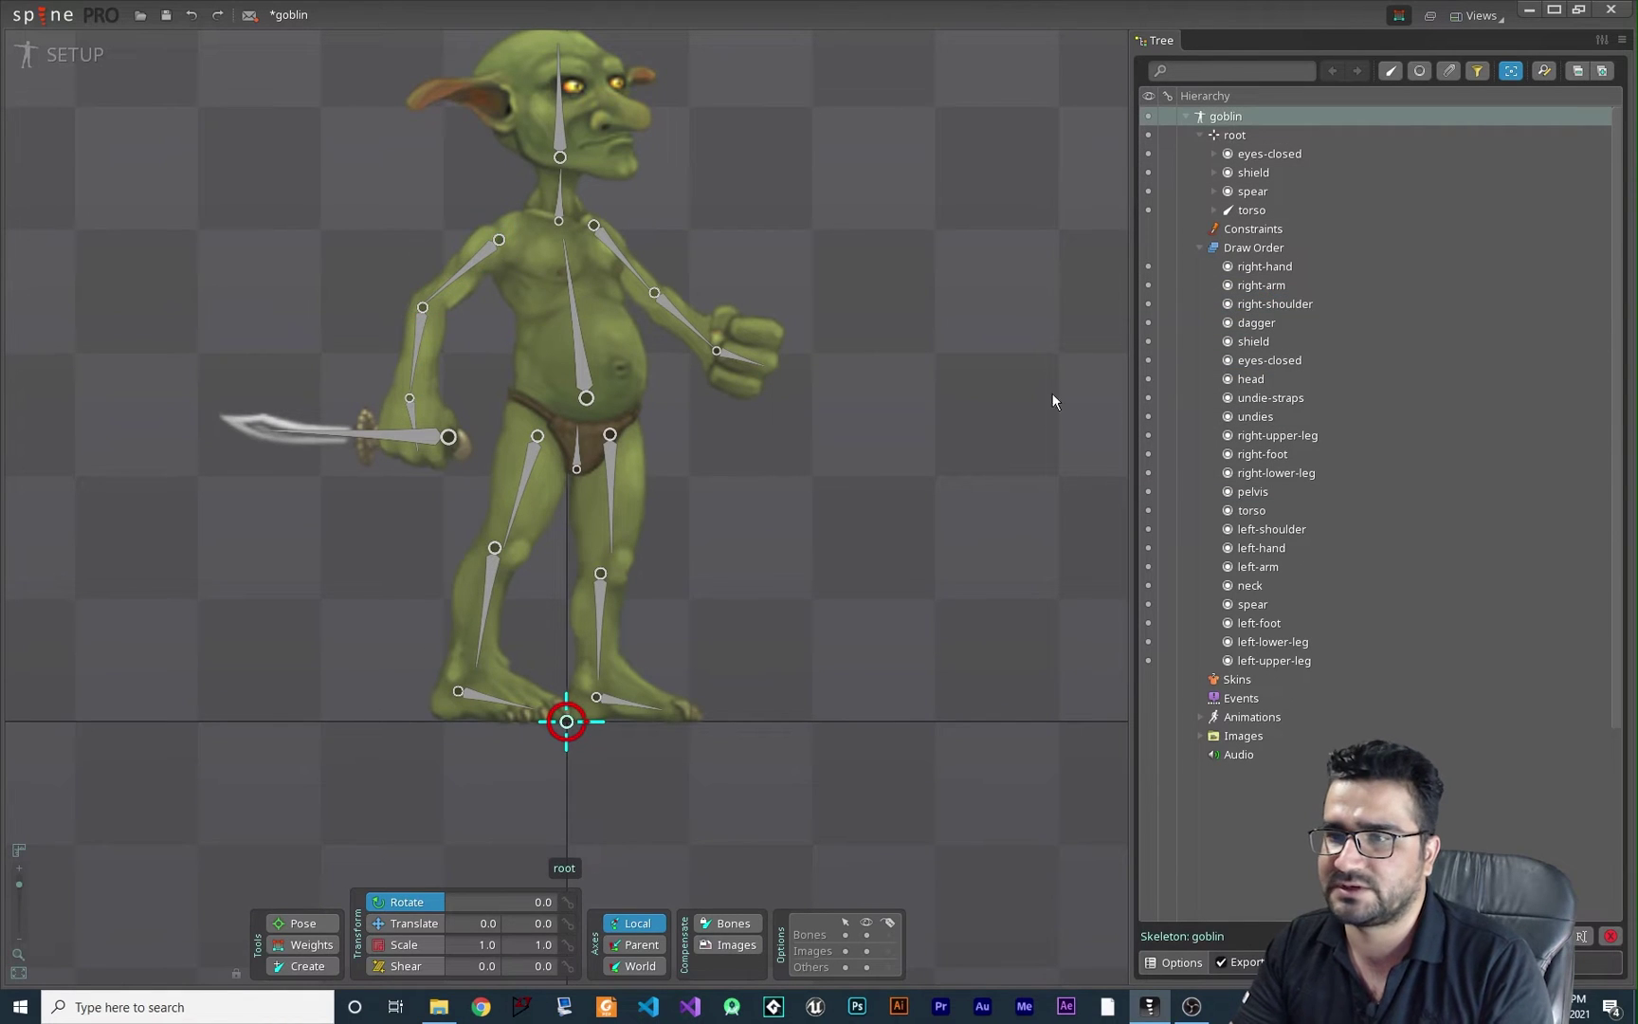
drag(483, 258, 875, 558)
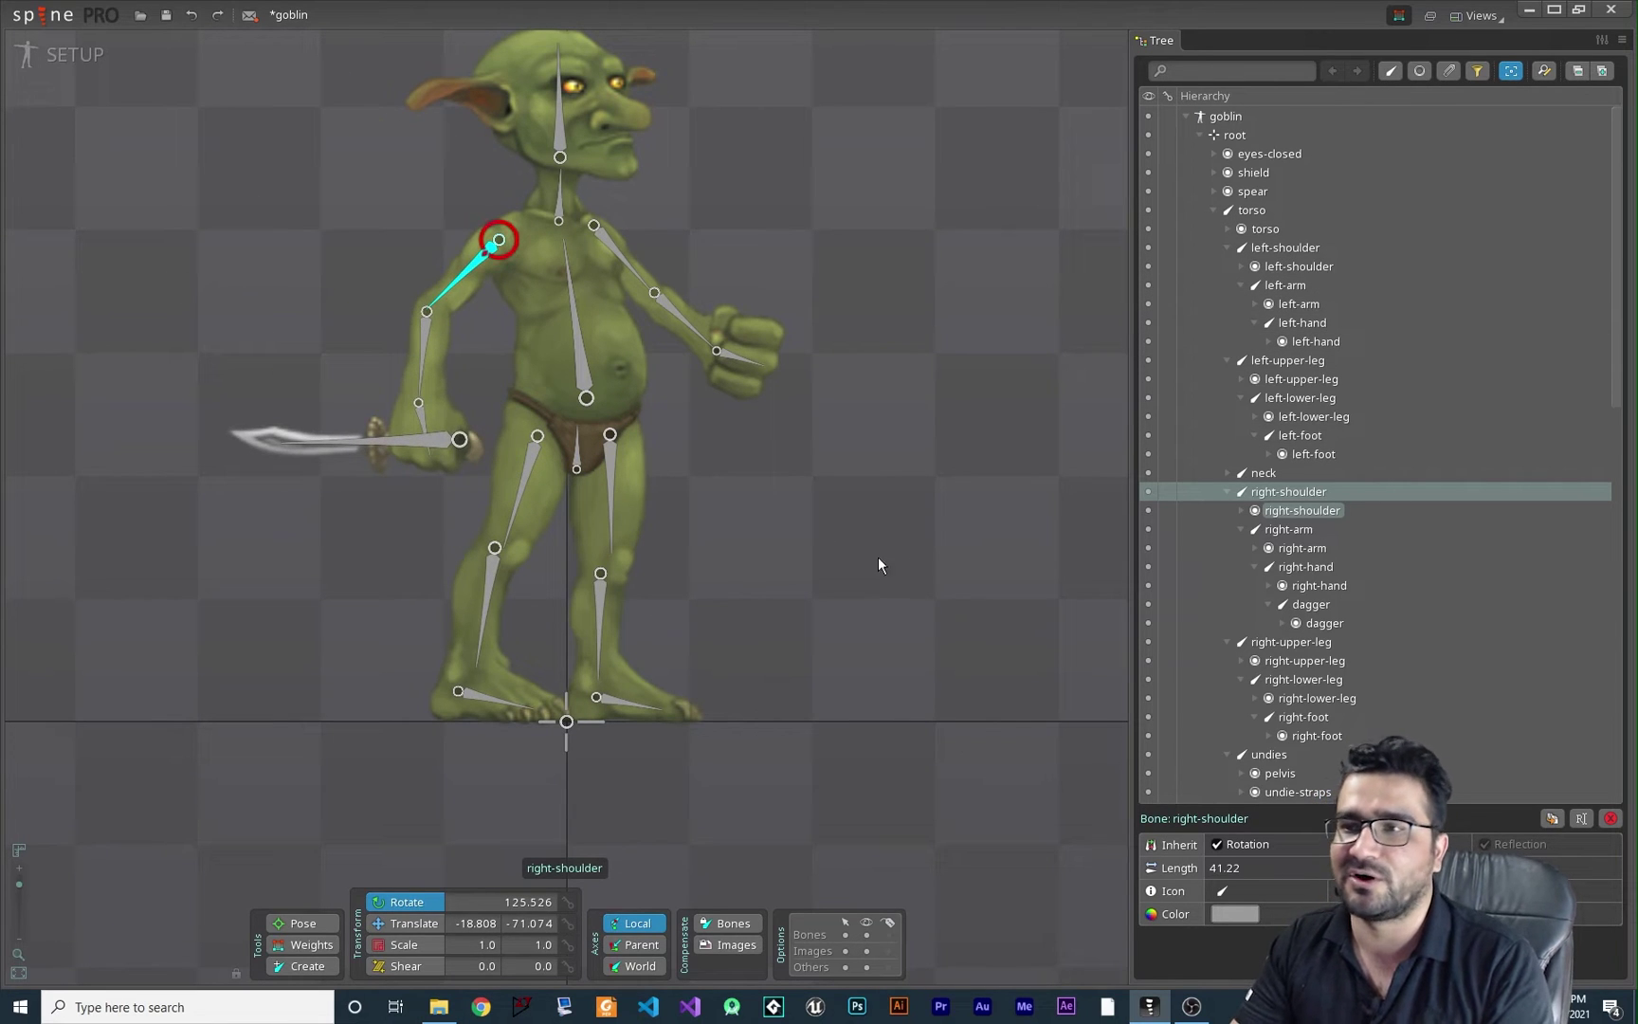